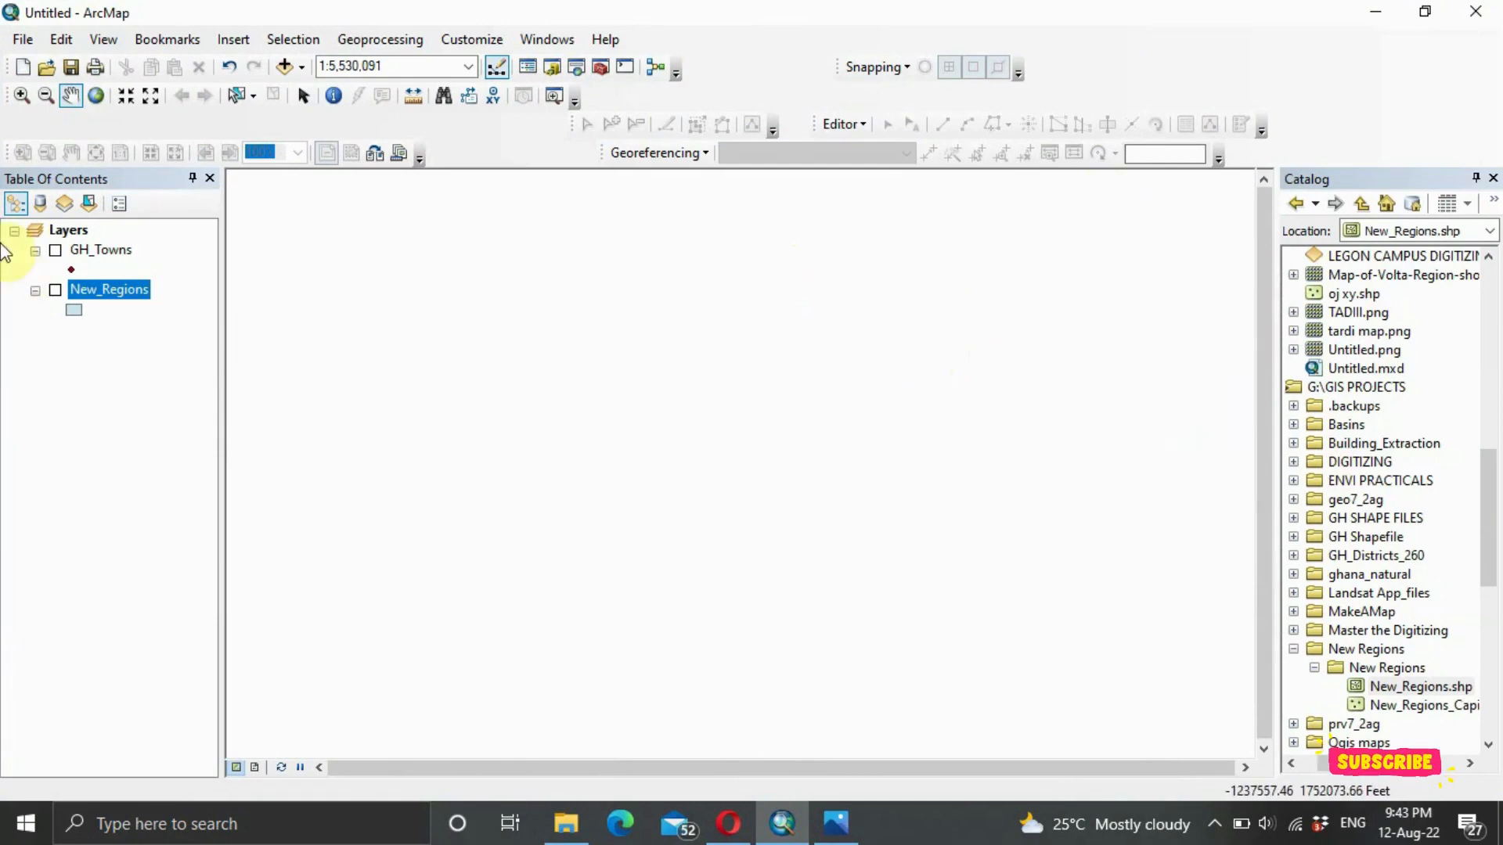
# Step: Turn on the display of the New_Regions and GH_Towns layers on the map
pyautogui.click(55, 291)
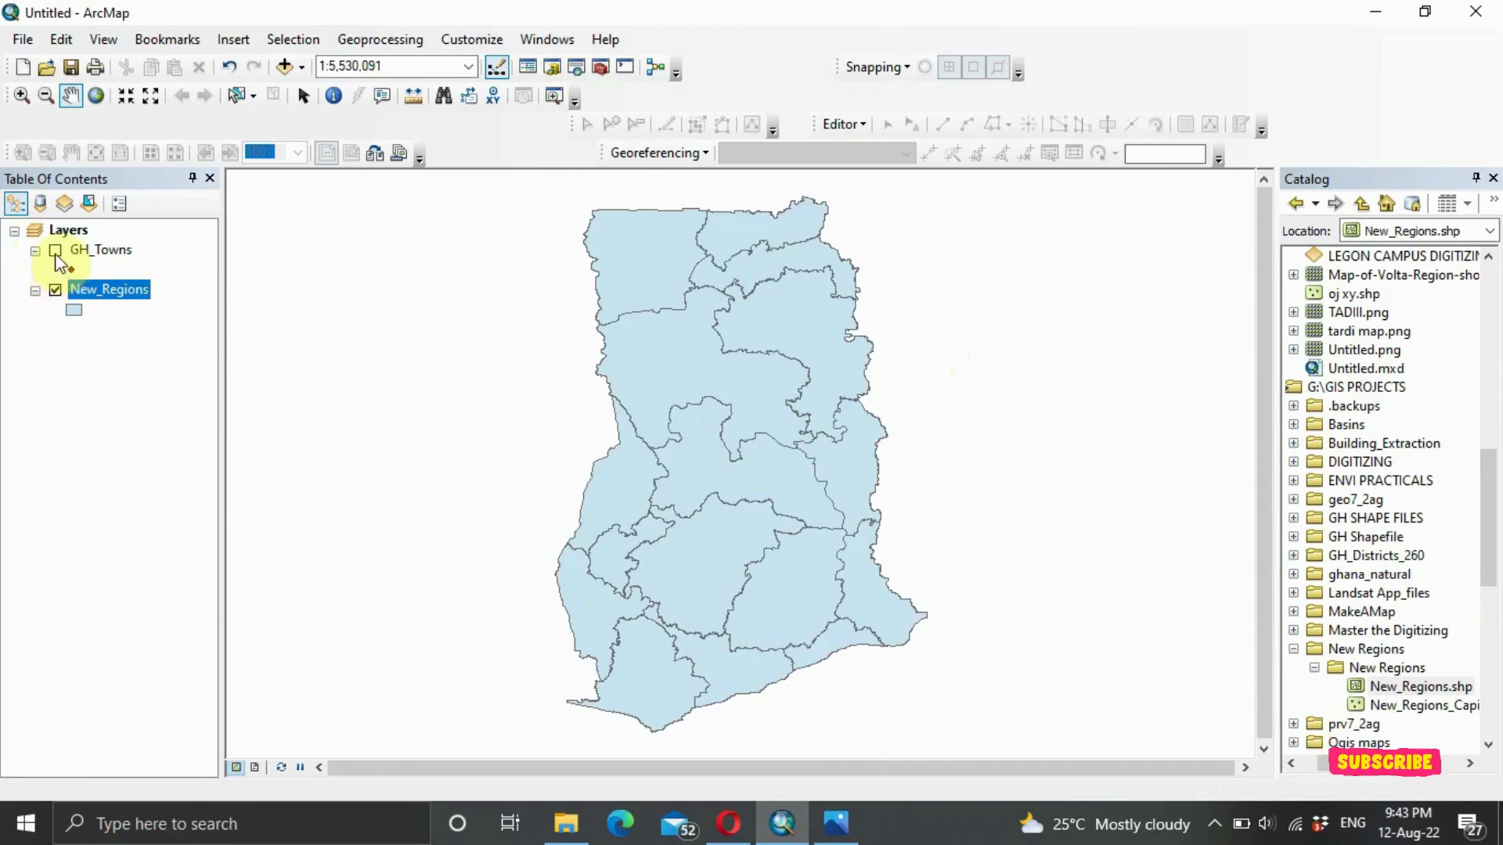
pyautogui.click(55, 253)
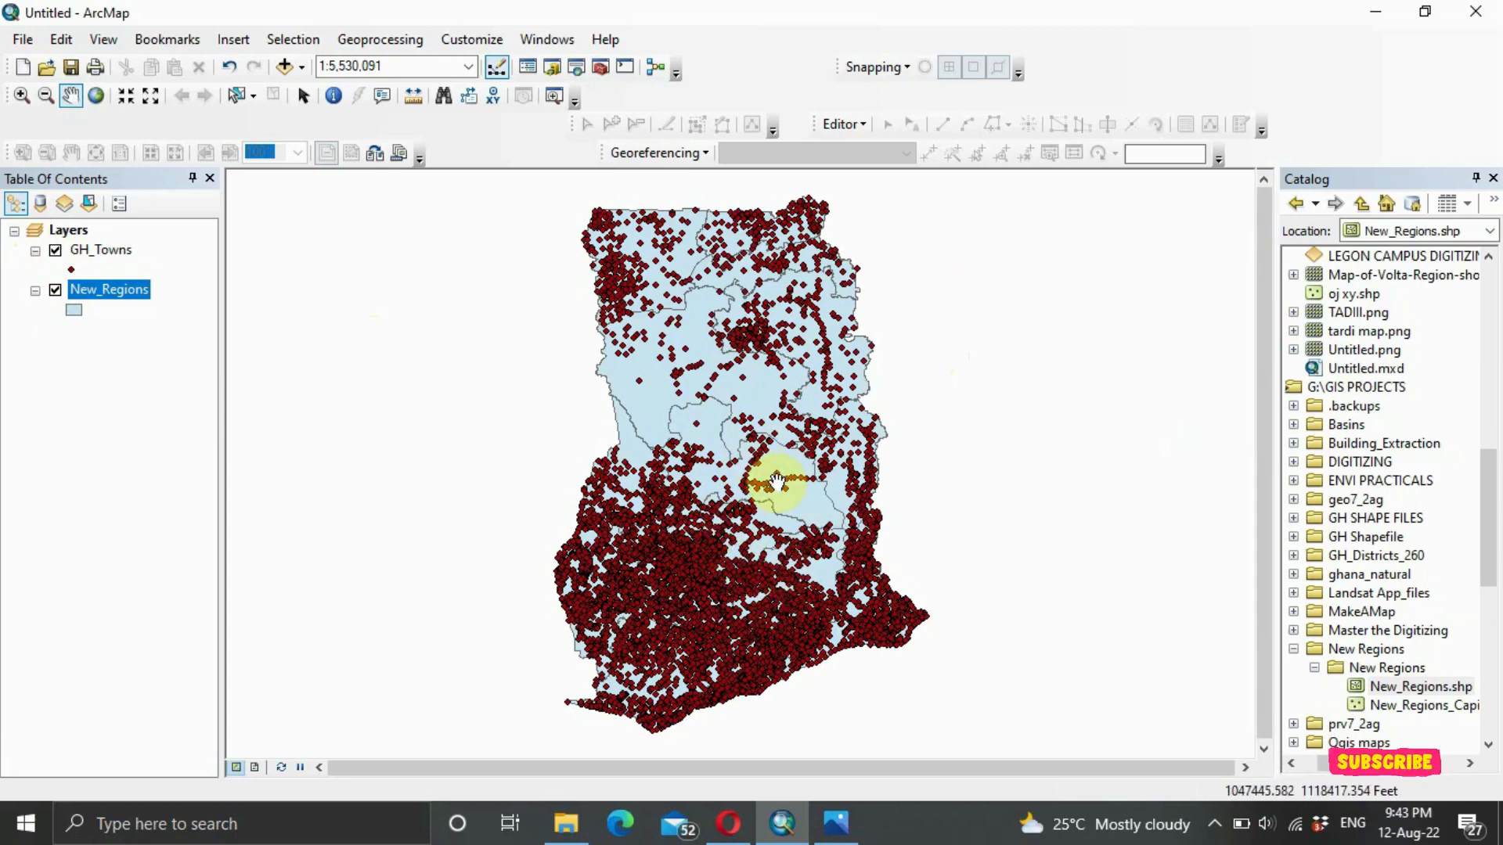
pyautogui.click(396, 41)
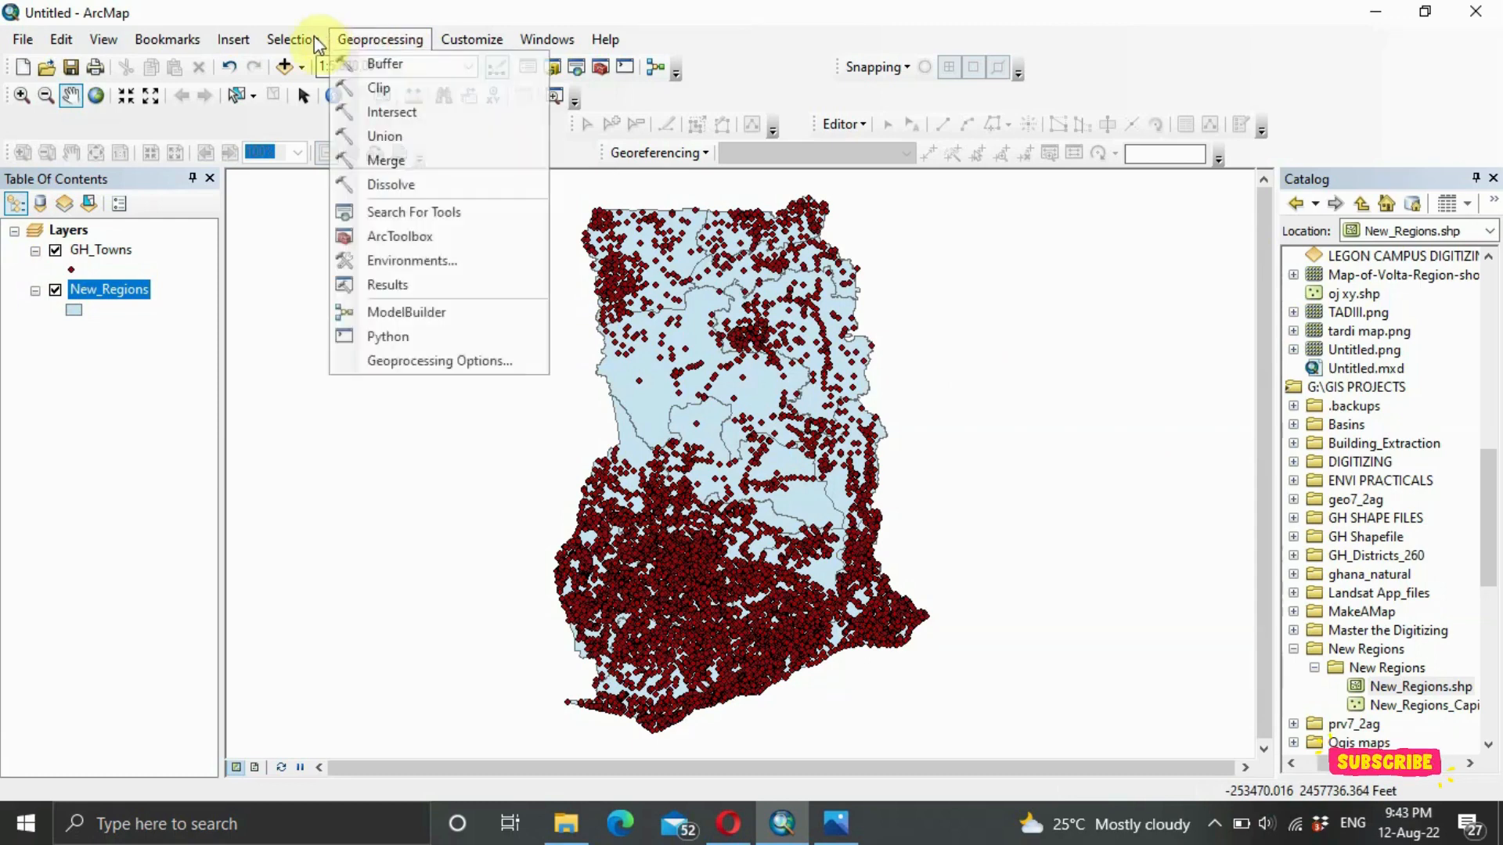
pyautogui.click(335, 39)
pyautogui.click(359, 47)
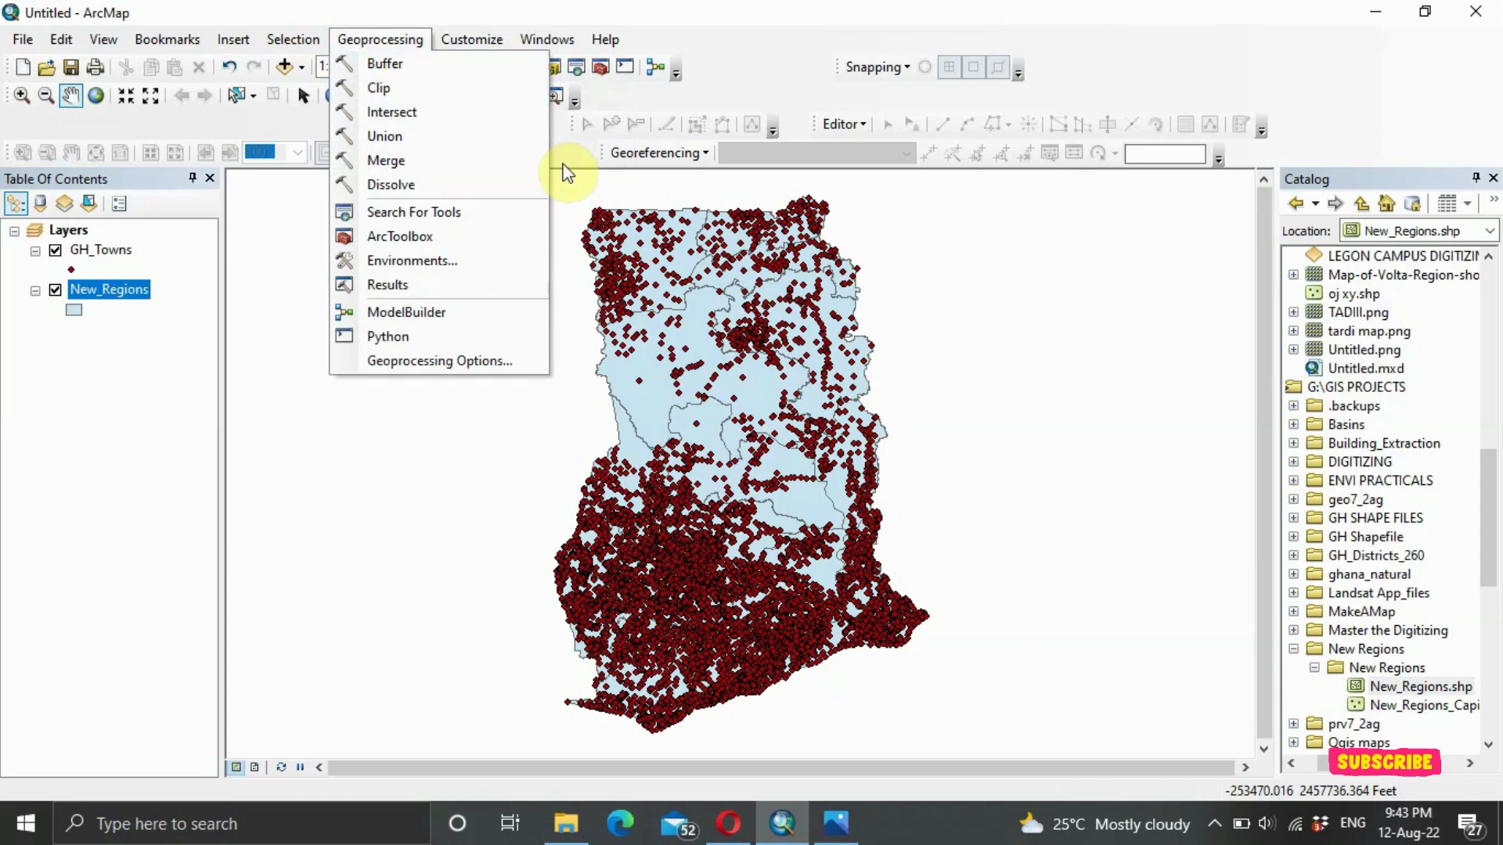
pyautogui.click(708, 367)
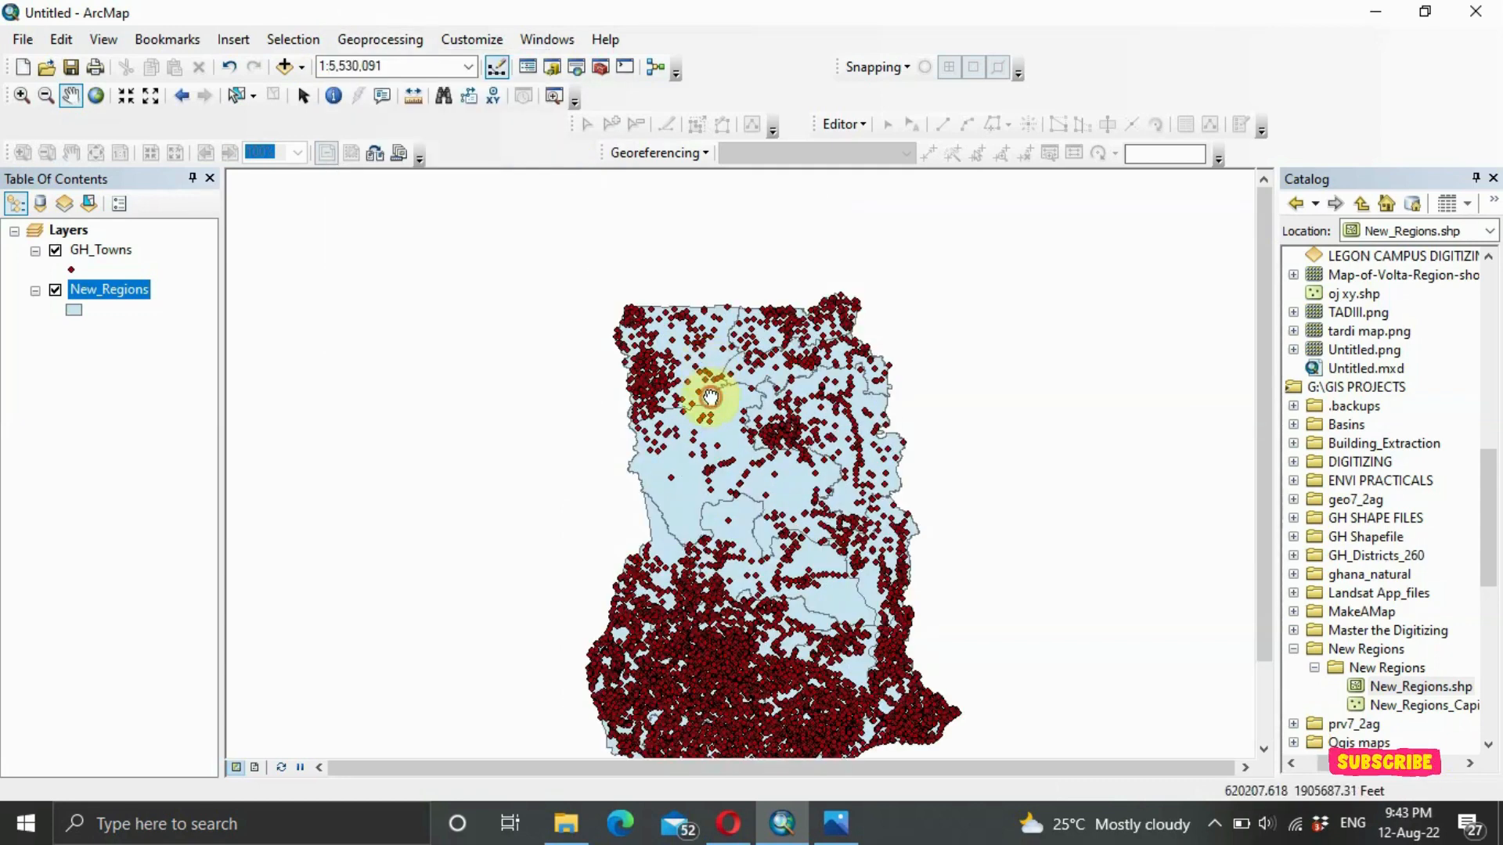
pyautogui.moveTo(706, 398); pyautogui.dragTo(673, 311)
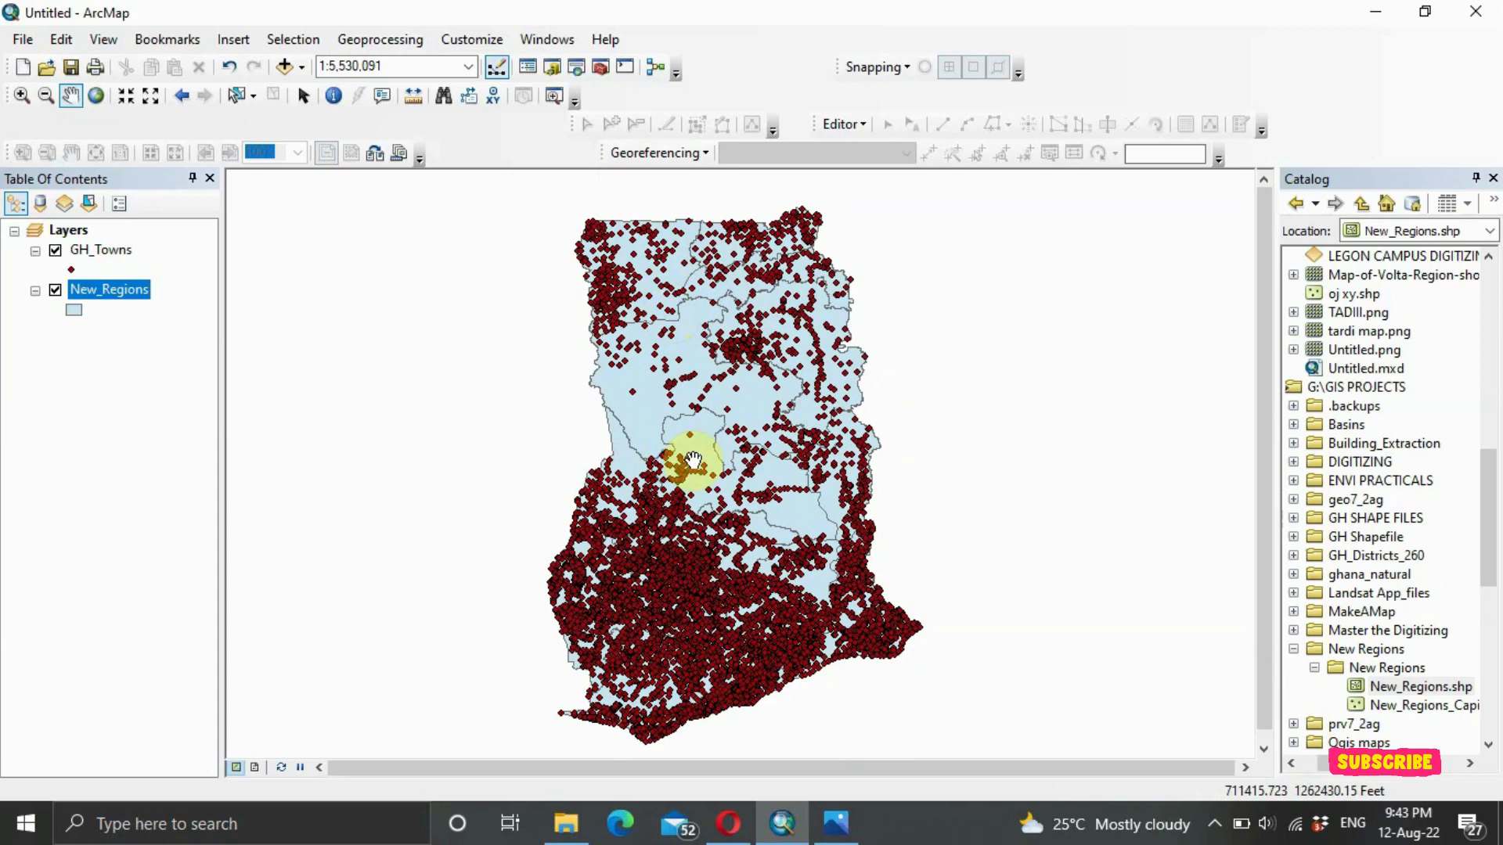
pyautogui.rightClick(140, 302)
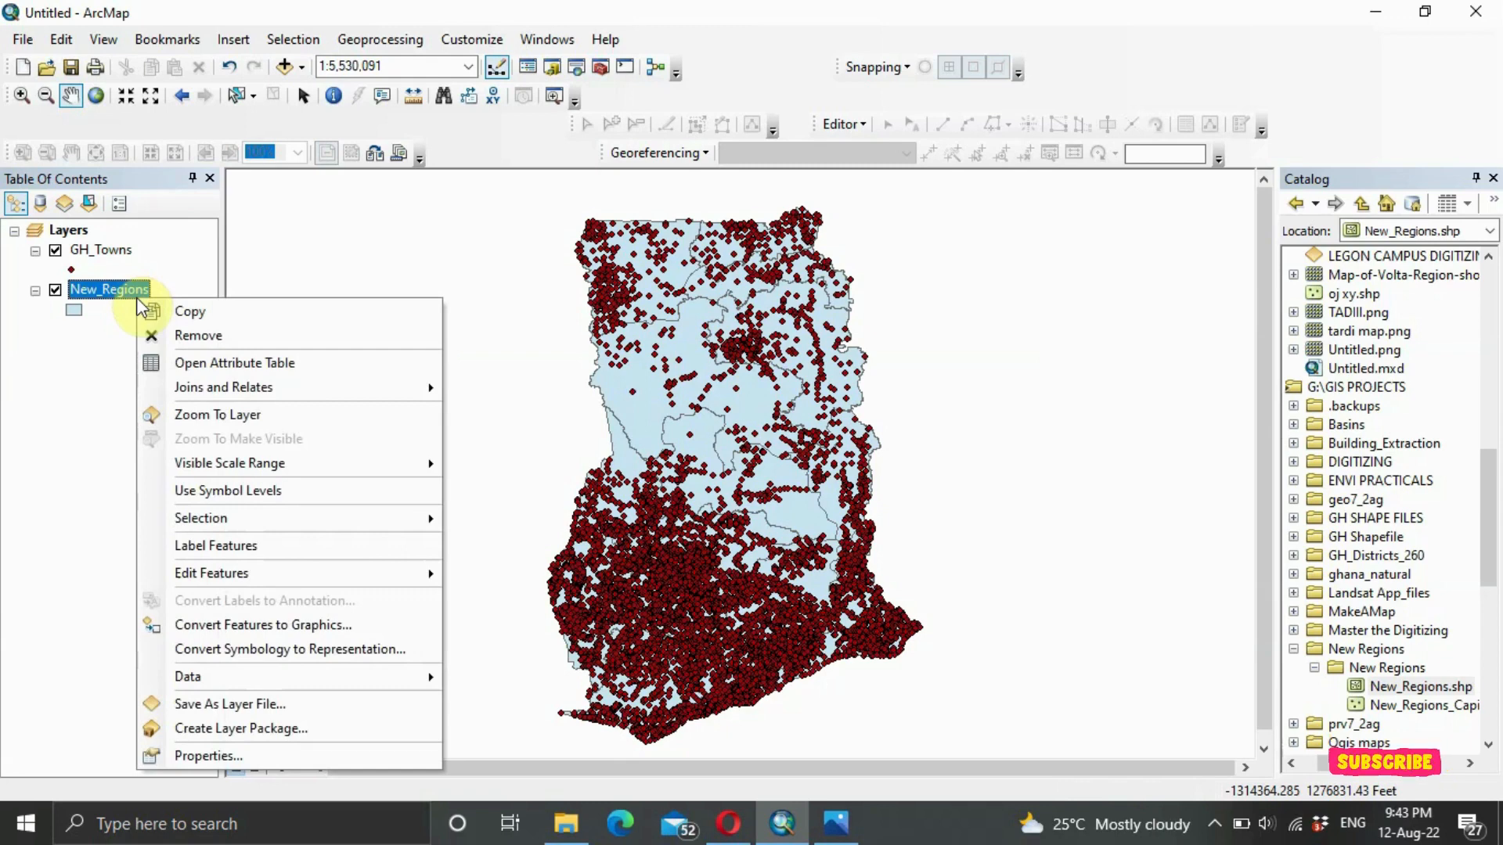
pyautogui.moveTo(251, 522)
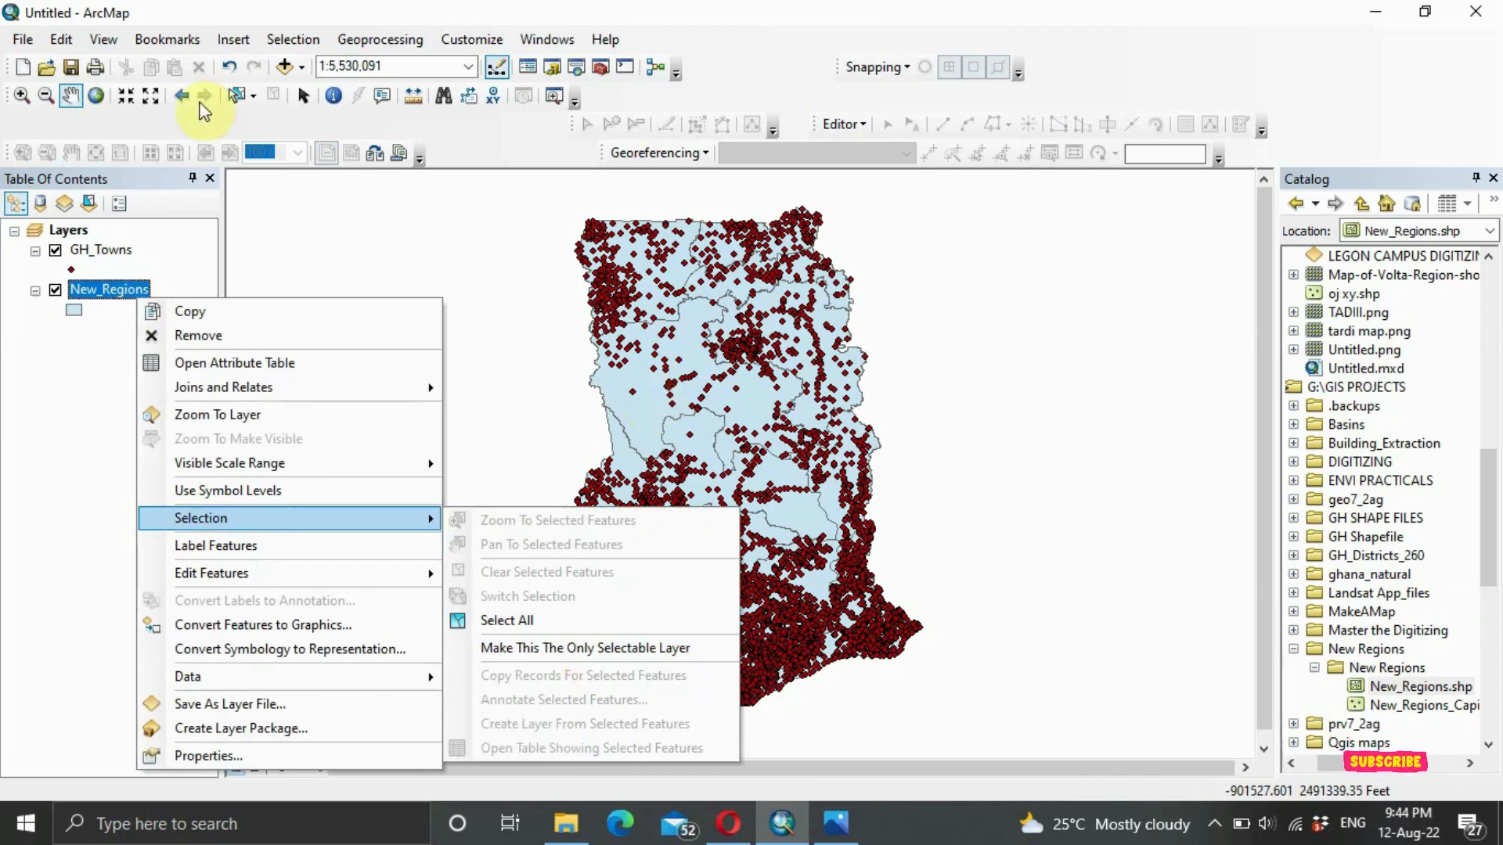
pyautogui.click(59, 353)
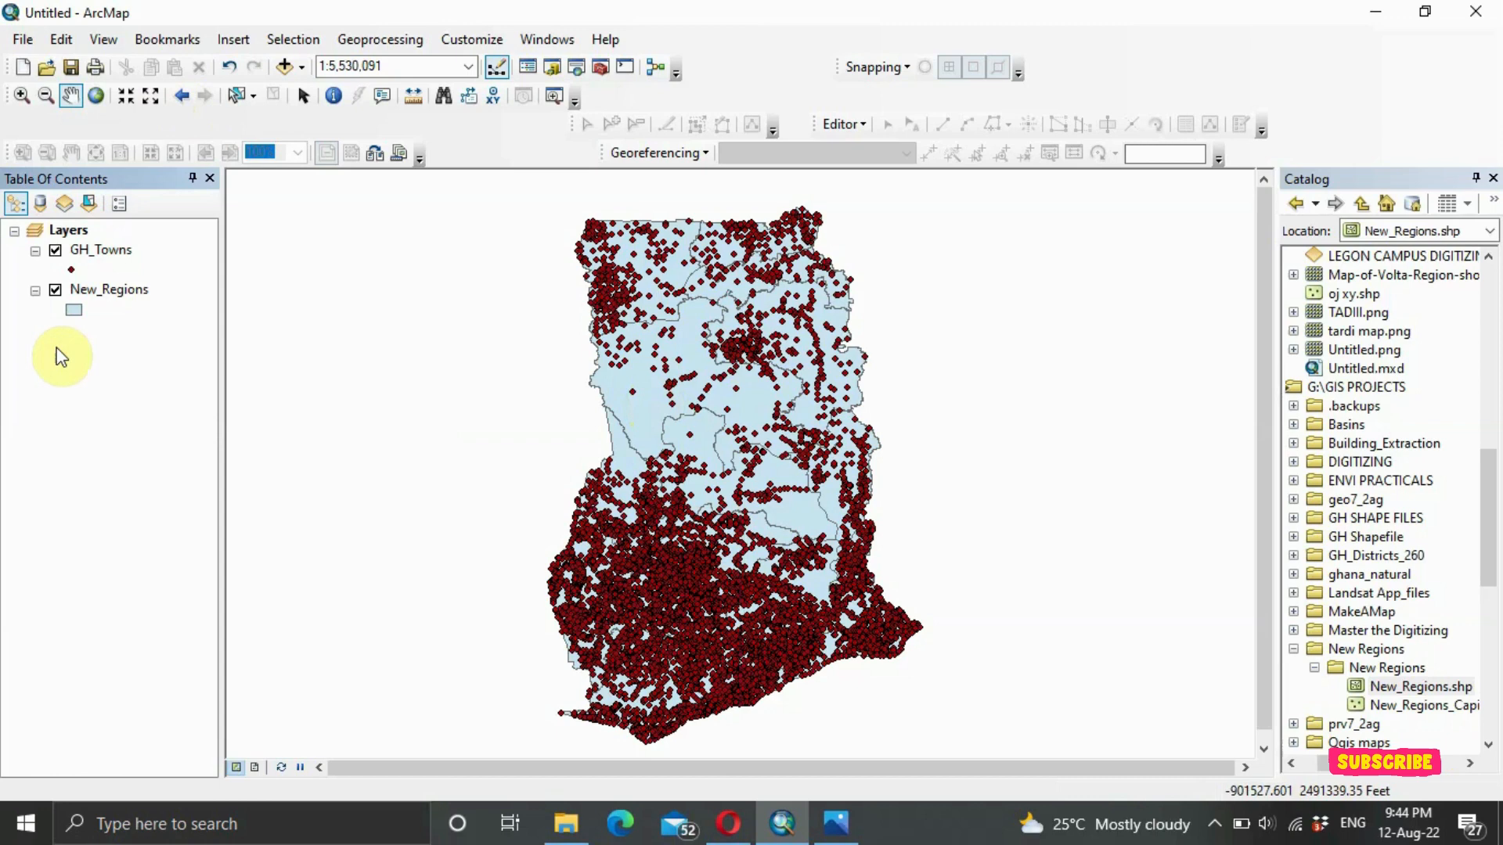
# Step: Select the Central region in the New_Regions layer by attributes, using the expression "REGION" = 'CENTRAL' as a new selection
pyautogui.click(294, 40)
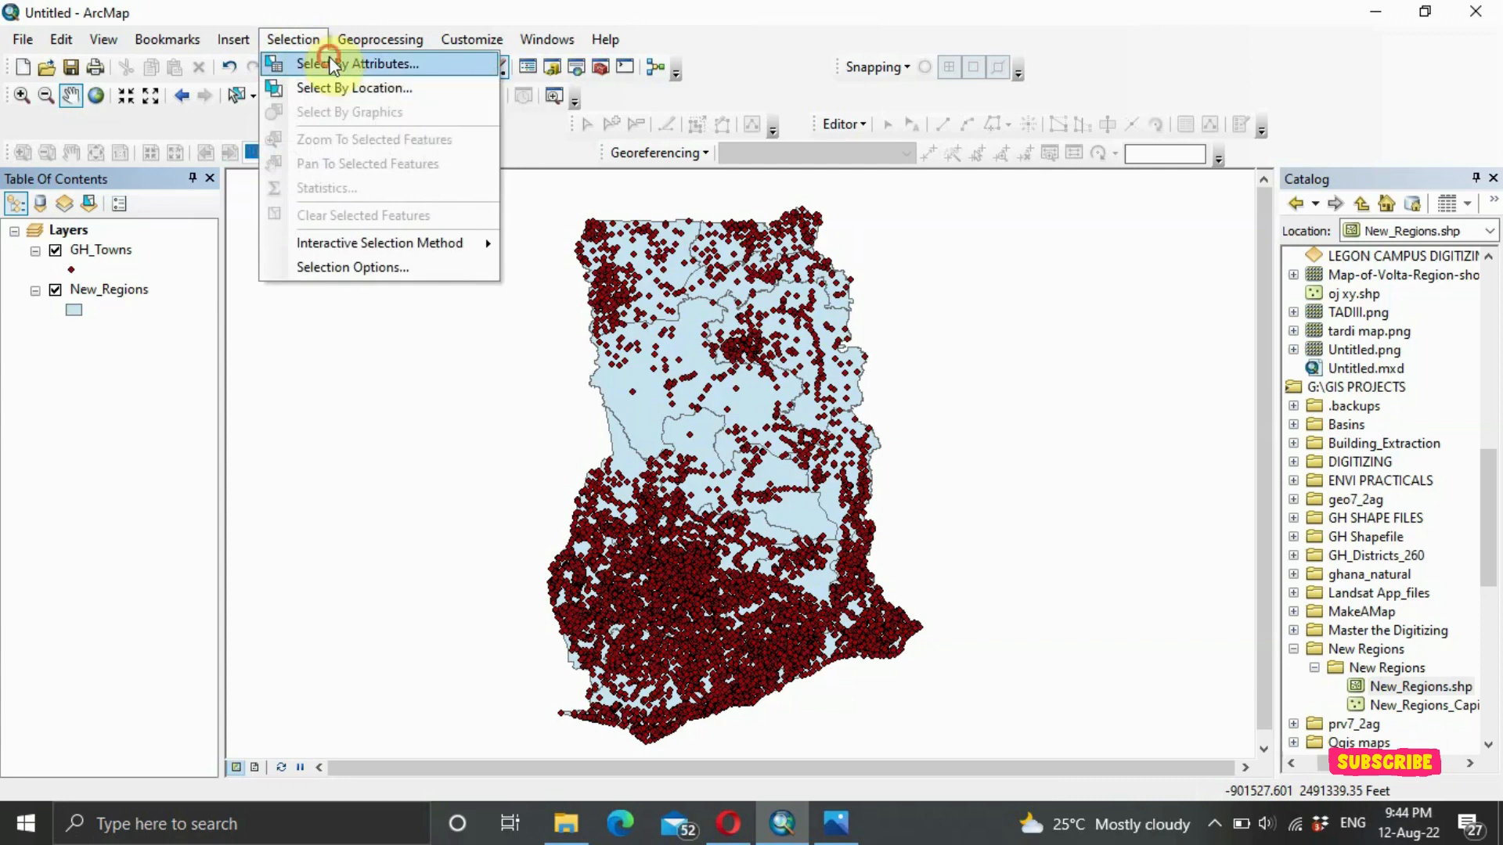
pyautogui.click(328, 56)
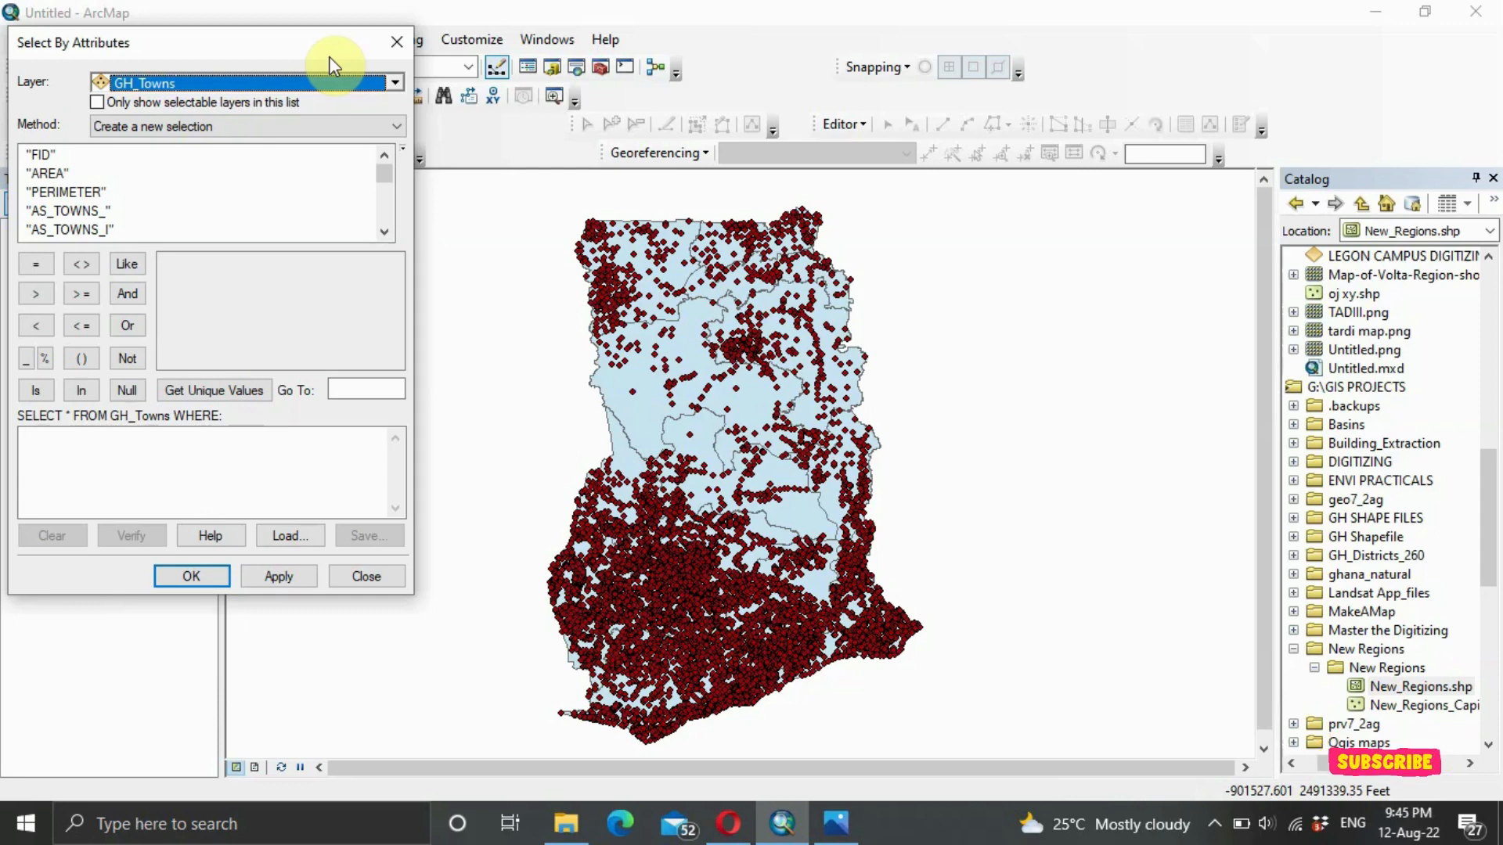
pyautogui.click(394, 83)
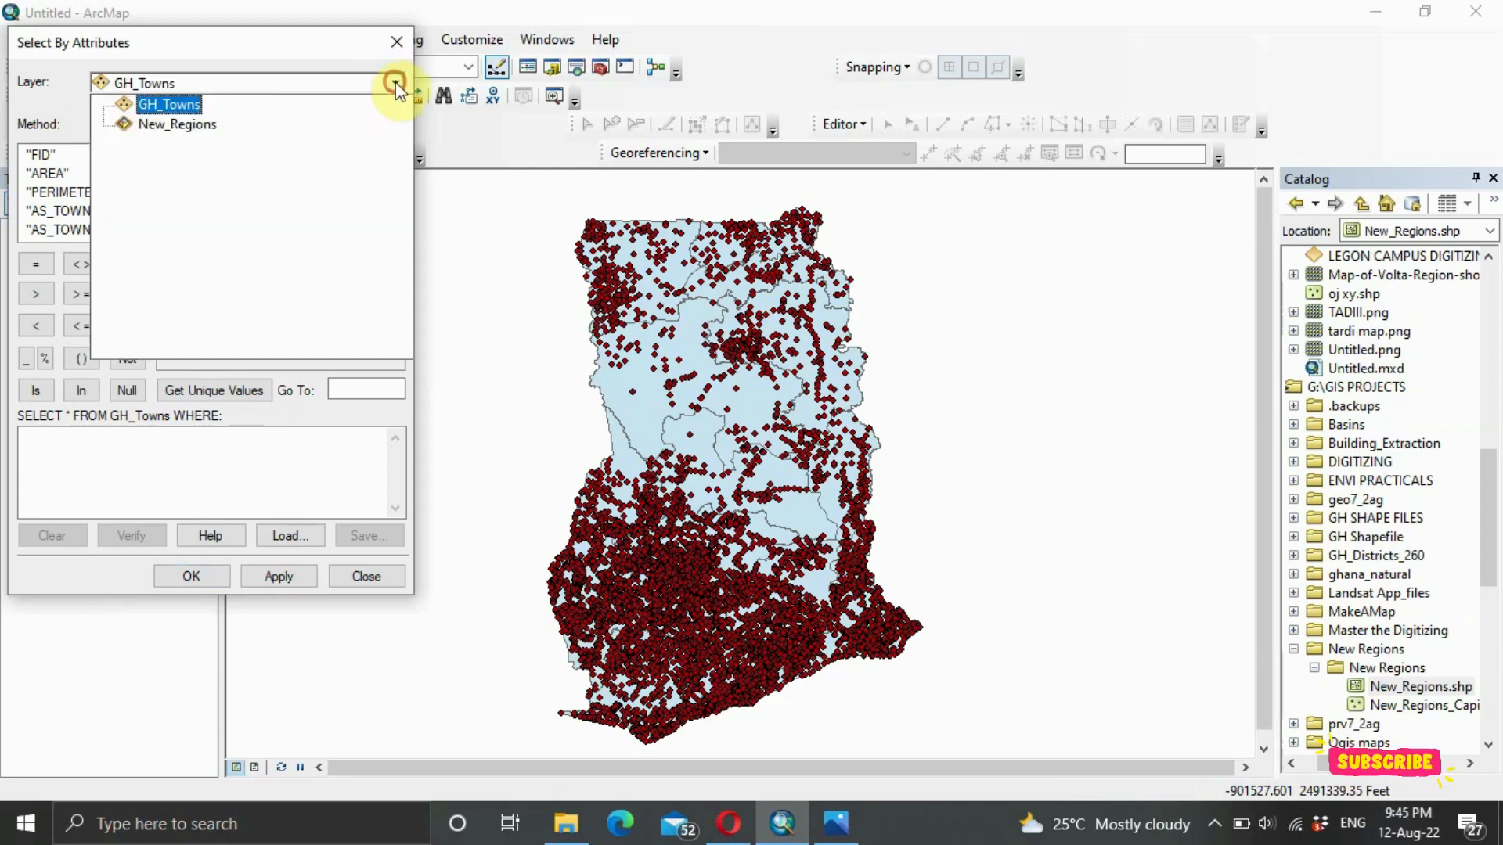
pyautogui.click(169, 132)
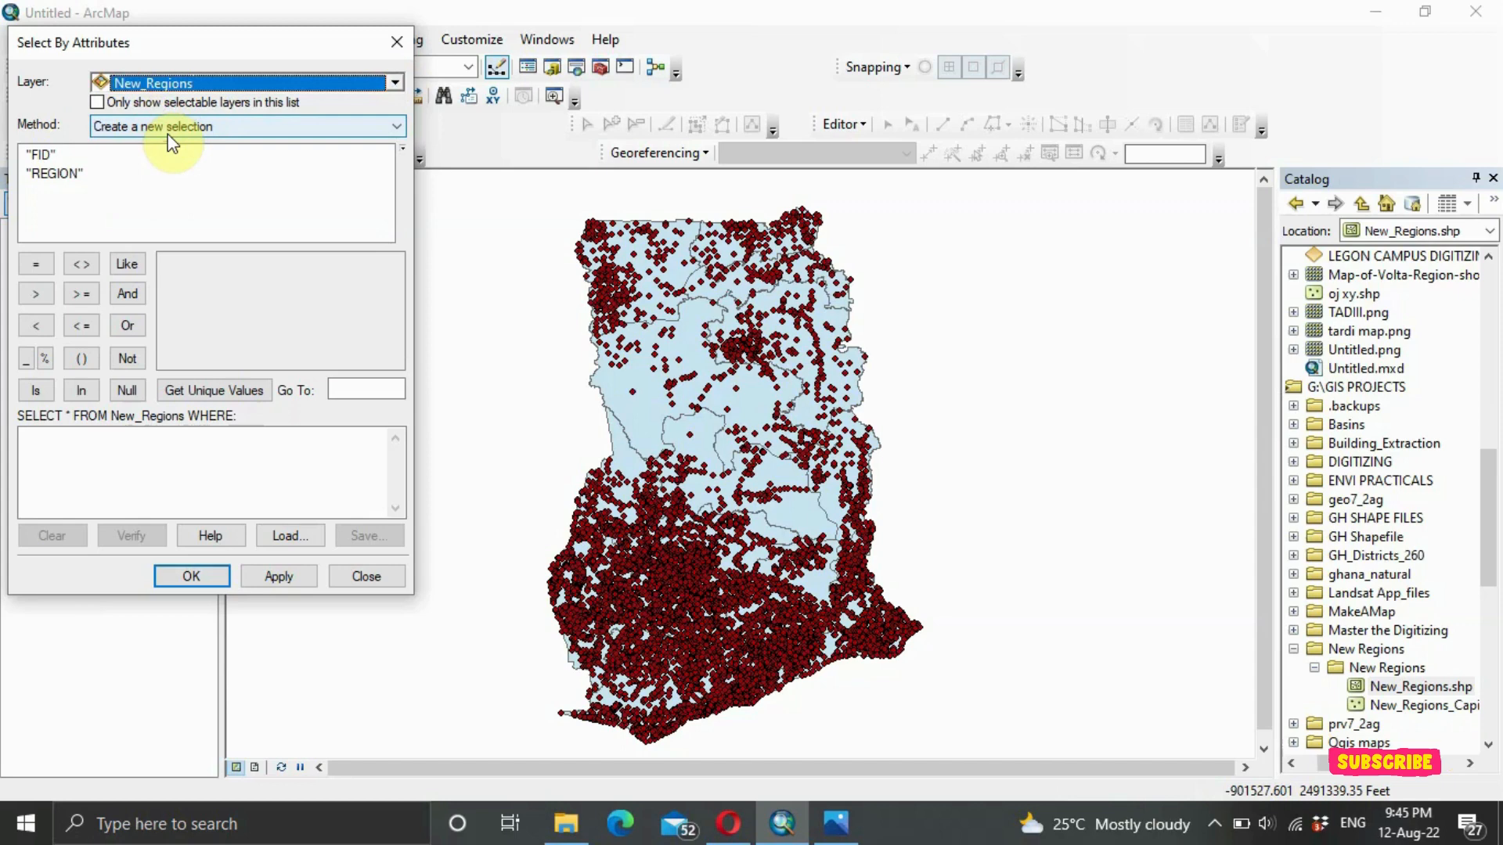
pyautogui.doubleClick(69, 179)
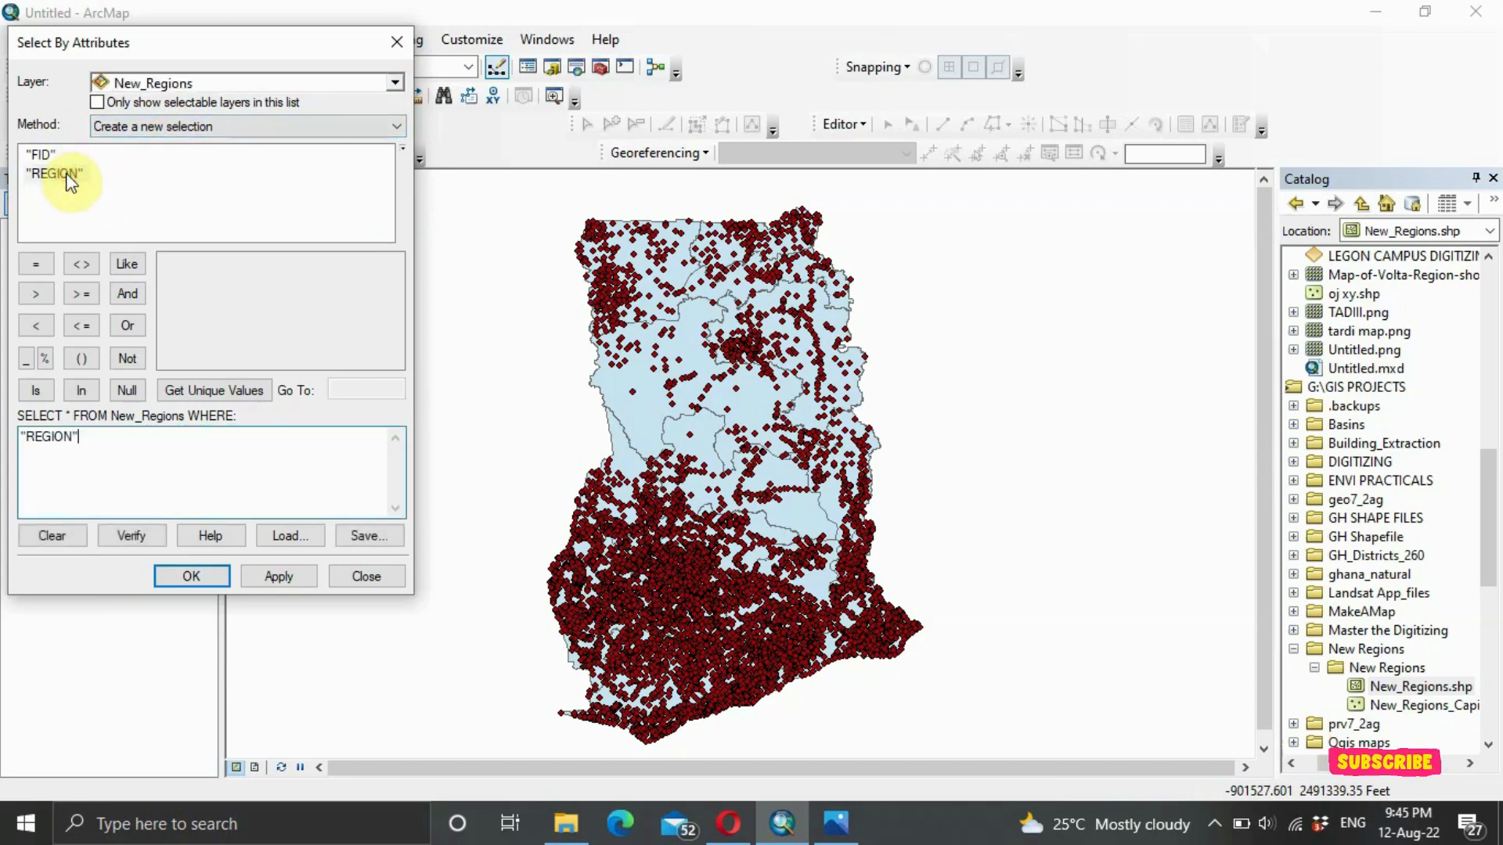
pyautogui.click(33, 270)
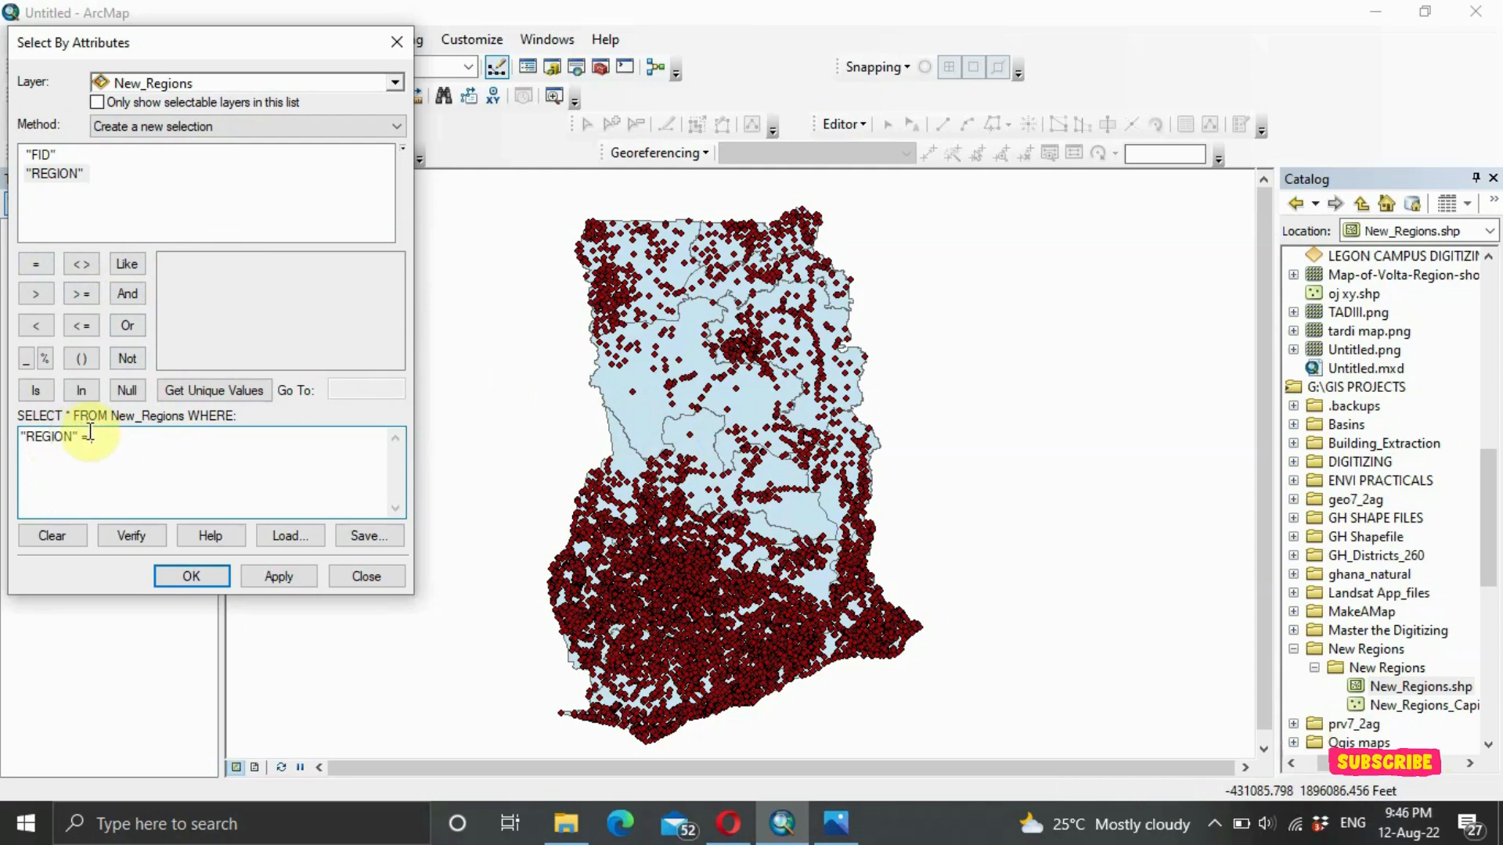
pyautogui.click(201, 387)
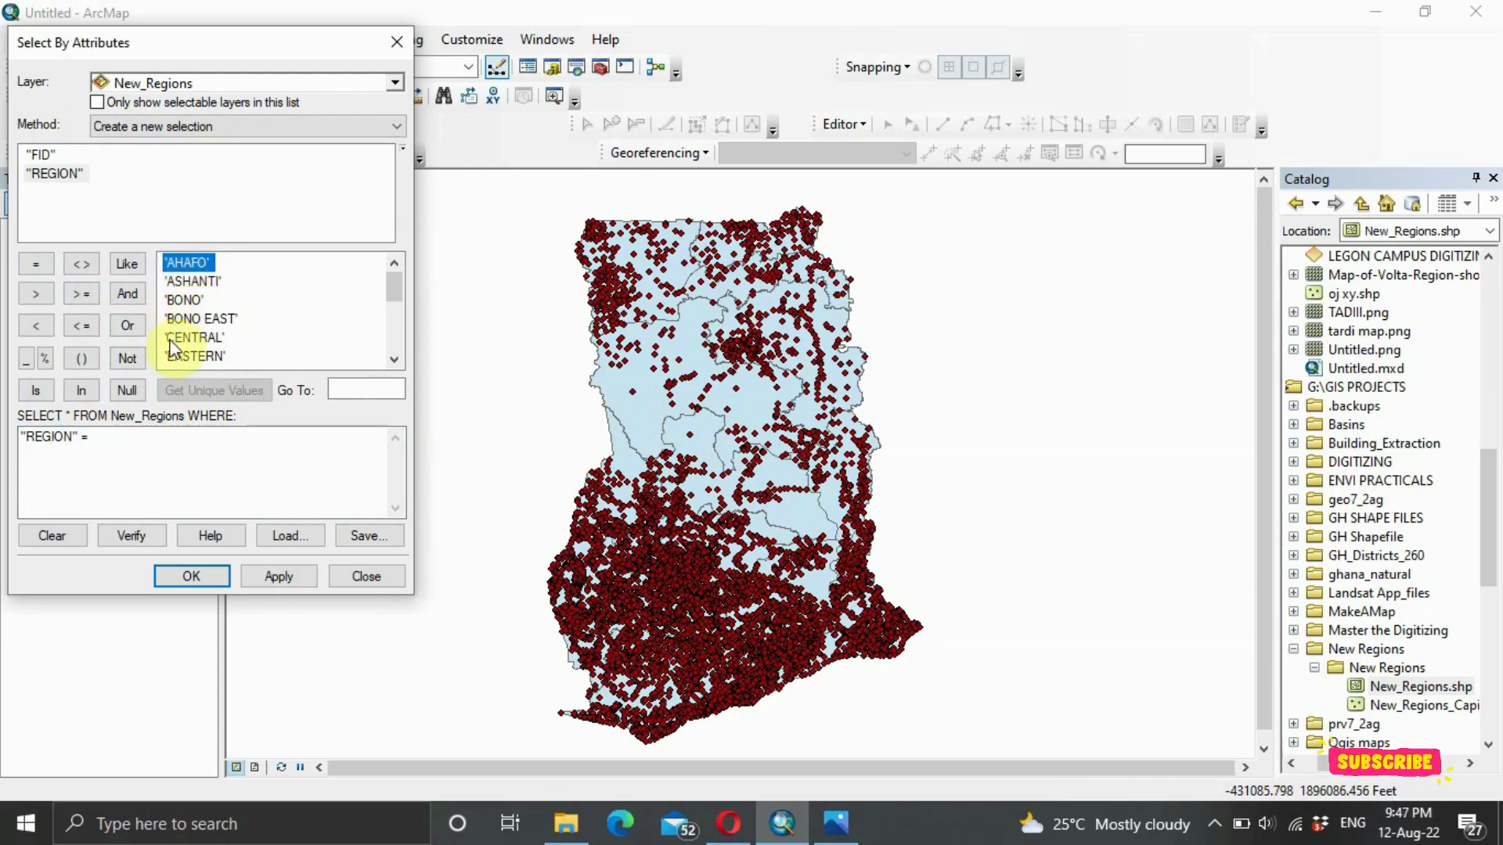
pyautogui.click(170, 342)
pyautogui.doubleClick(171, 341)
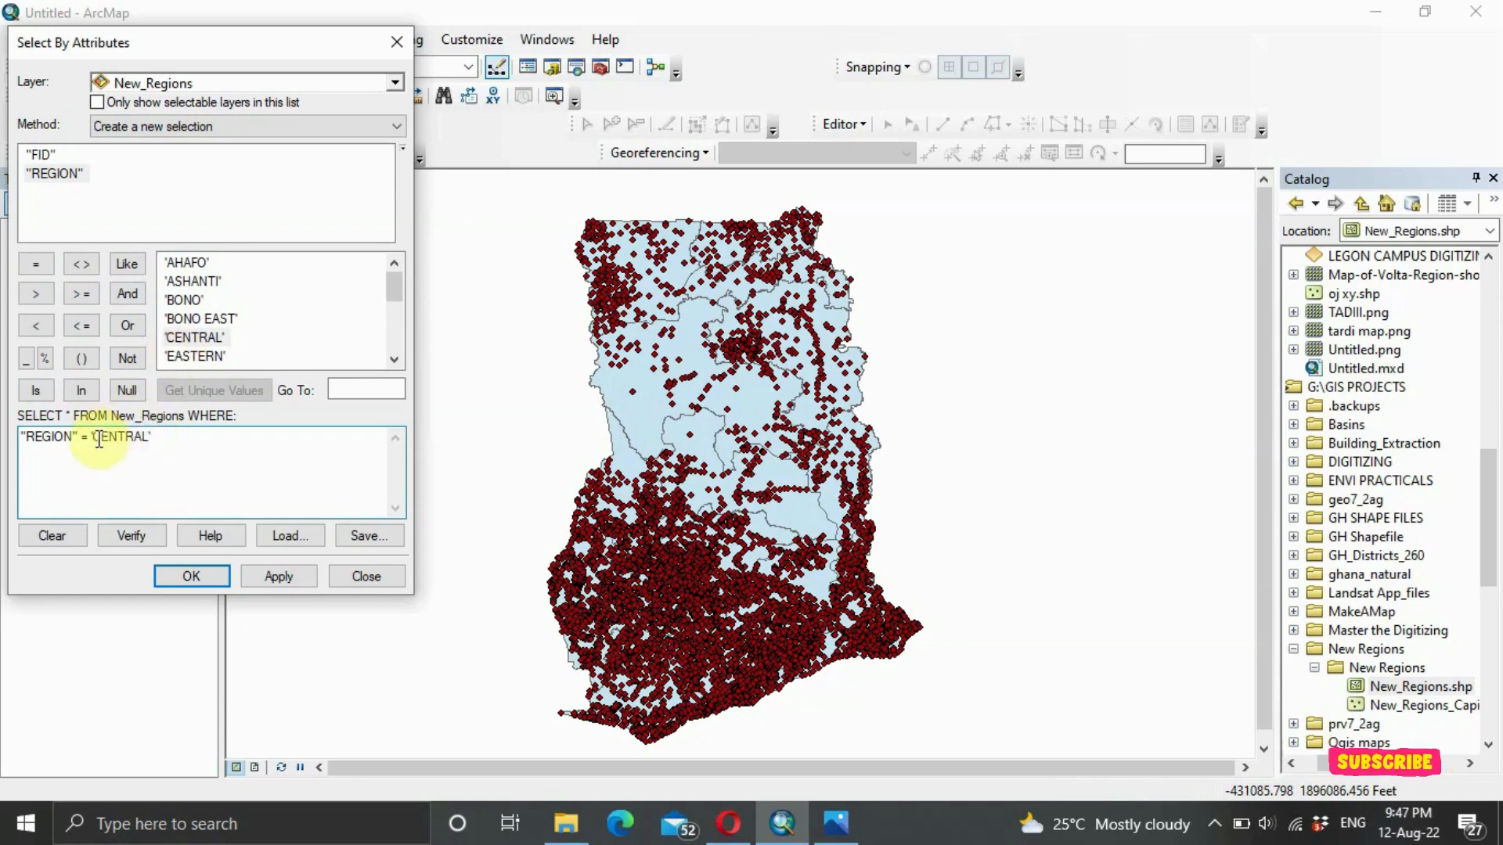
pyautogui.click(267, 572)
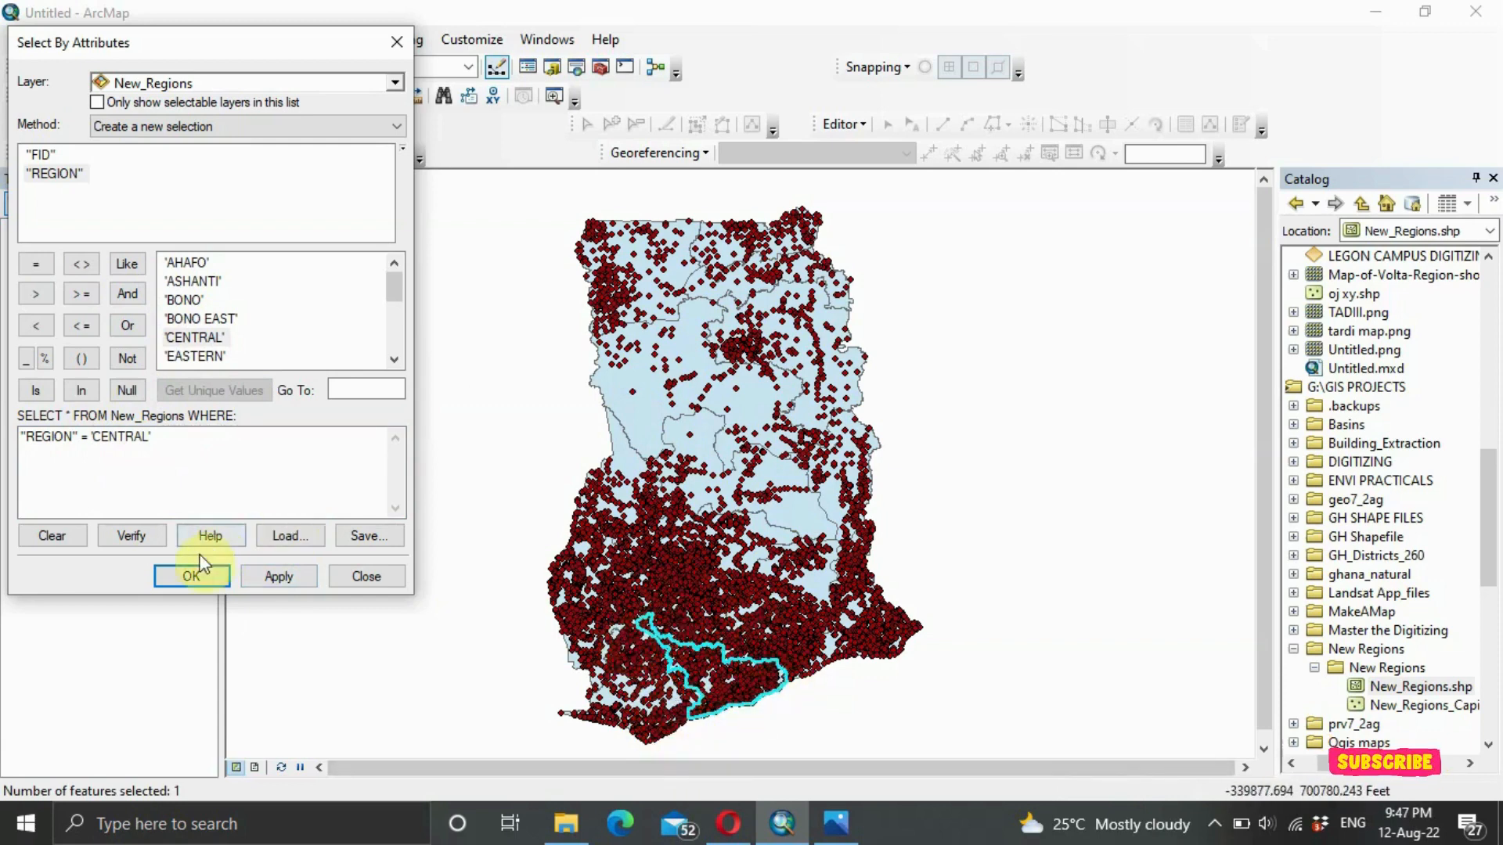
pyautogui.click(190, 577)
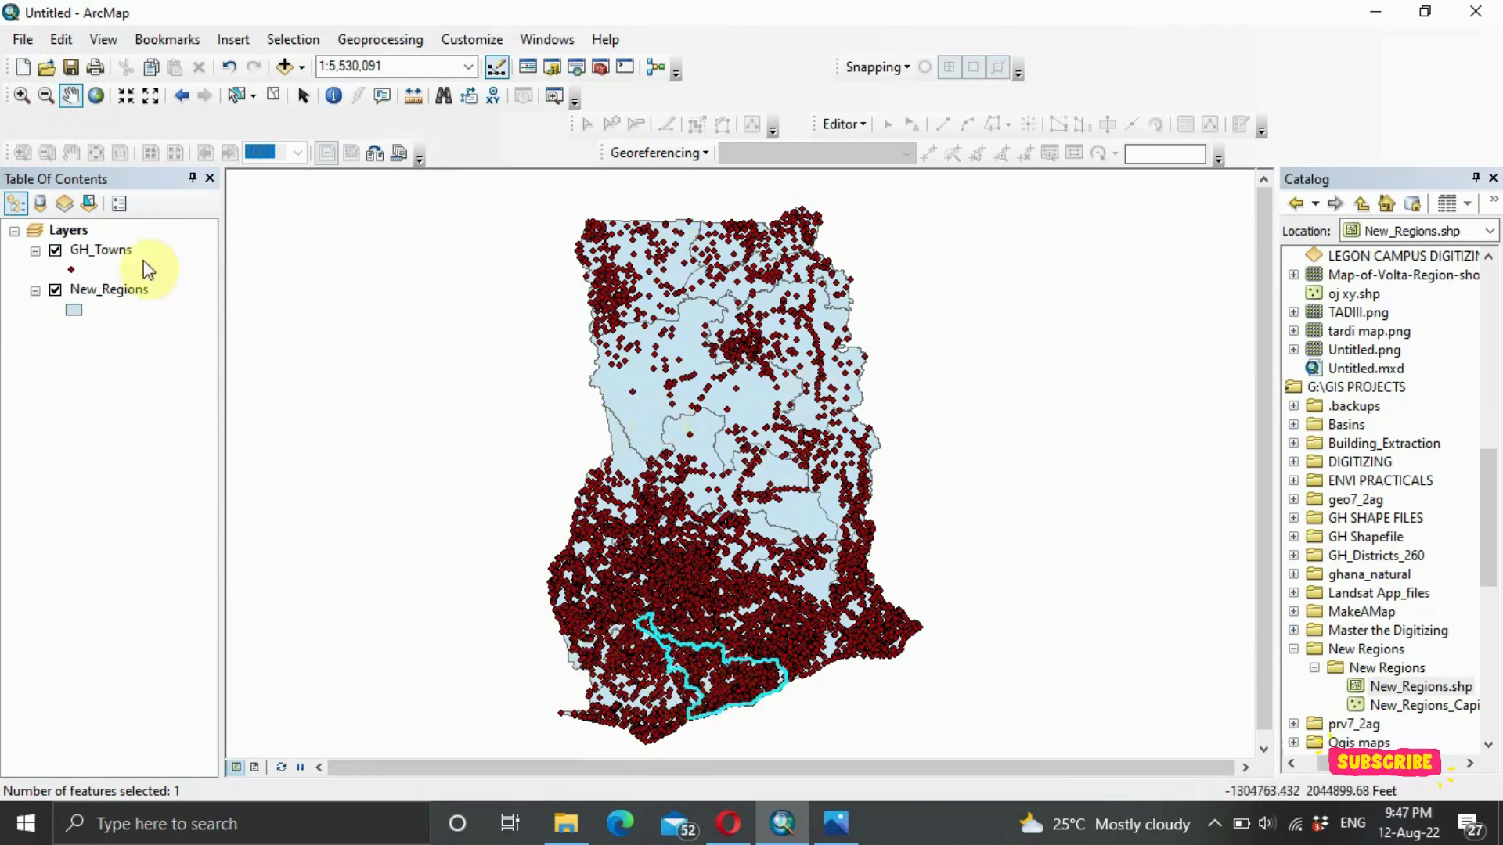
# Step: Start a data export from the New_Regions layer, limited to the selected features and using the layer's source coordinate system
pyautogui.click(77, 292)
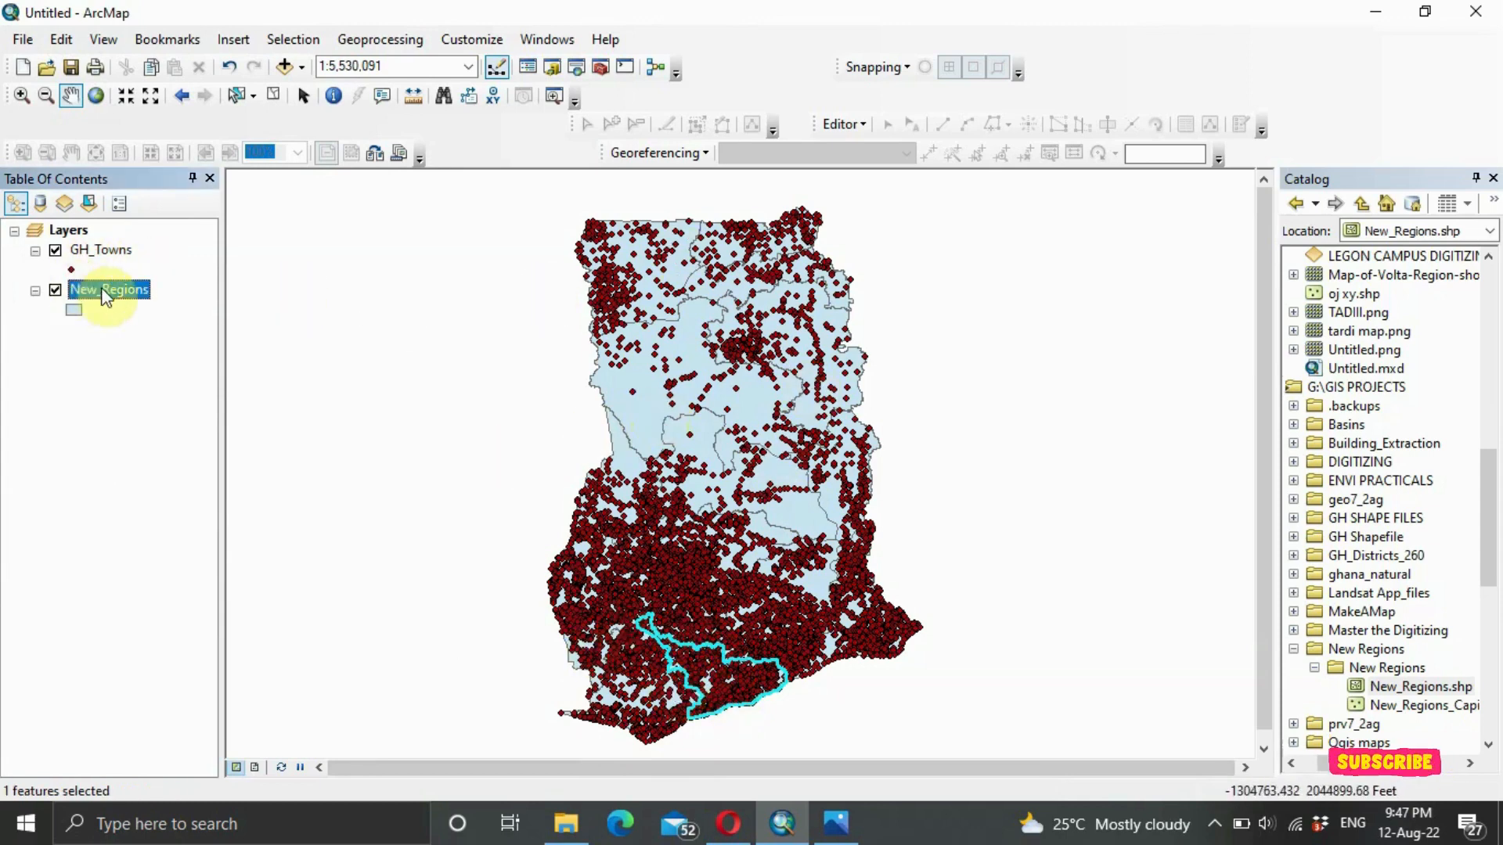
pyautogui.rightClick(100, 300)
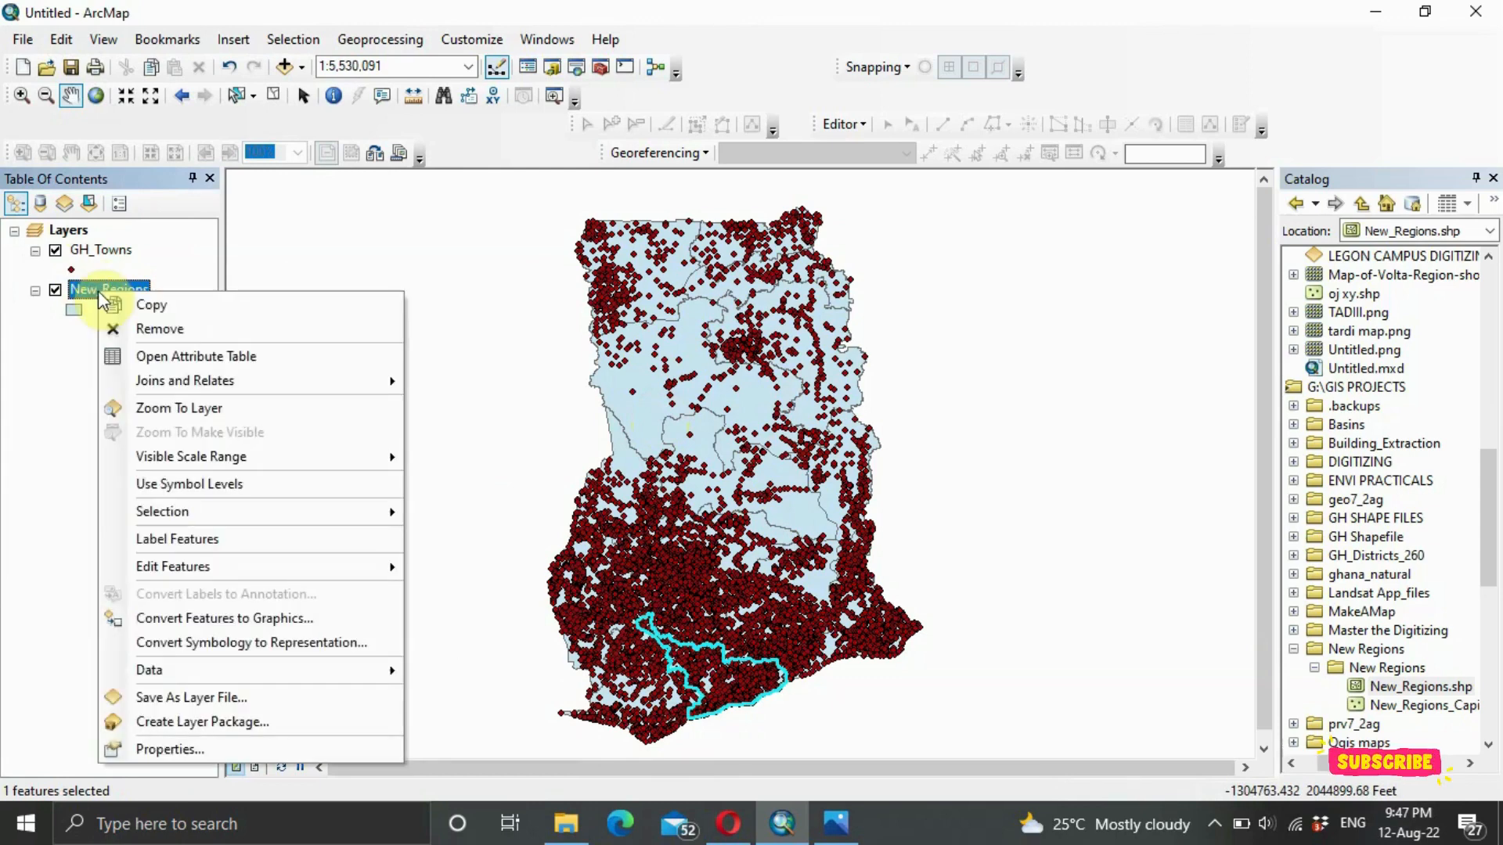
pyautogui.moveTo(156, 670)
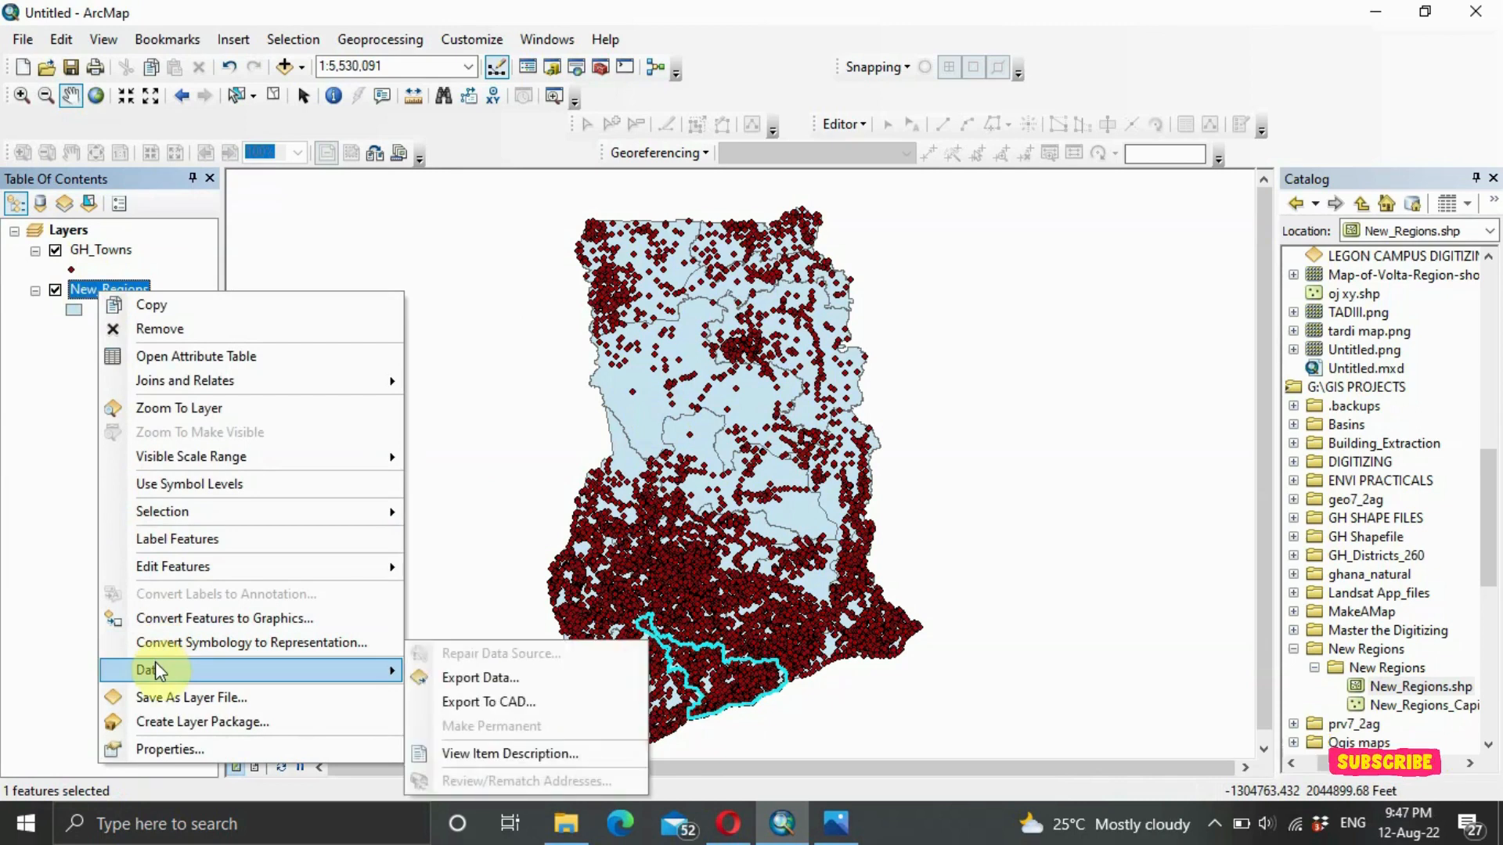
pyautogui.click(491, 675)
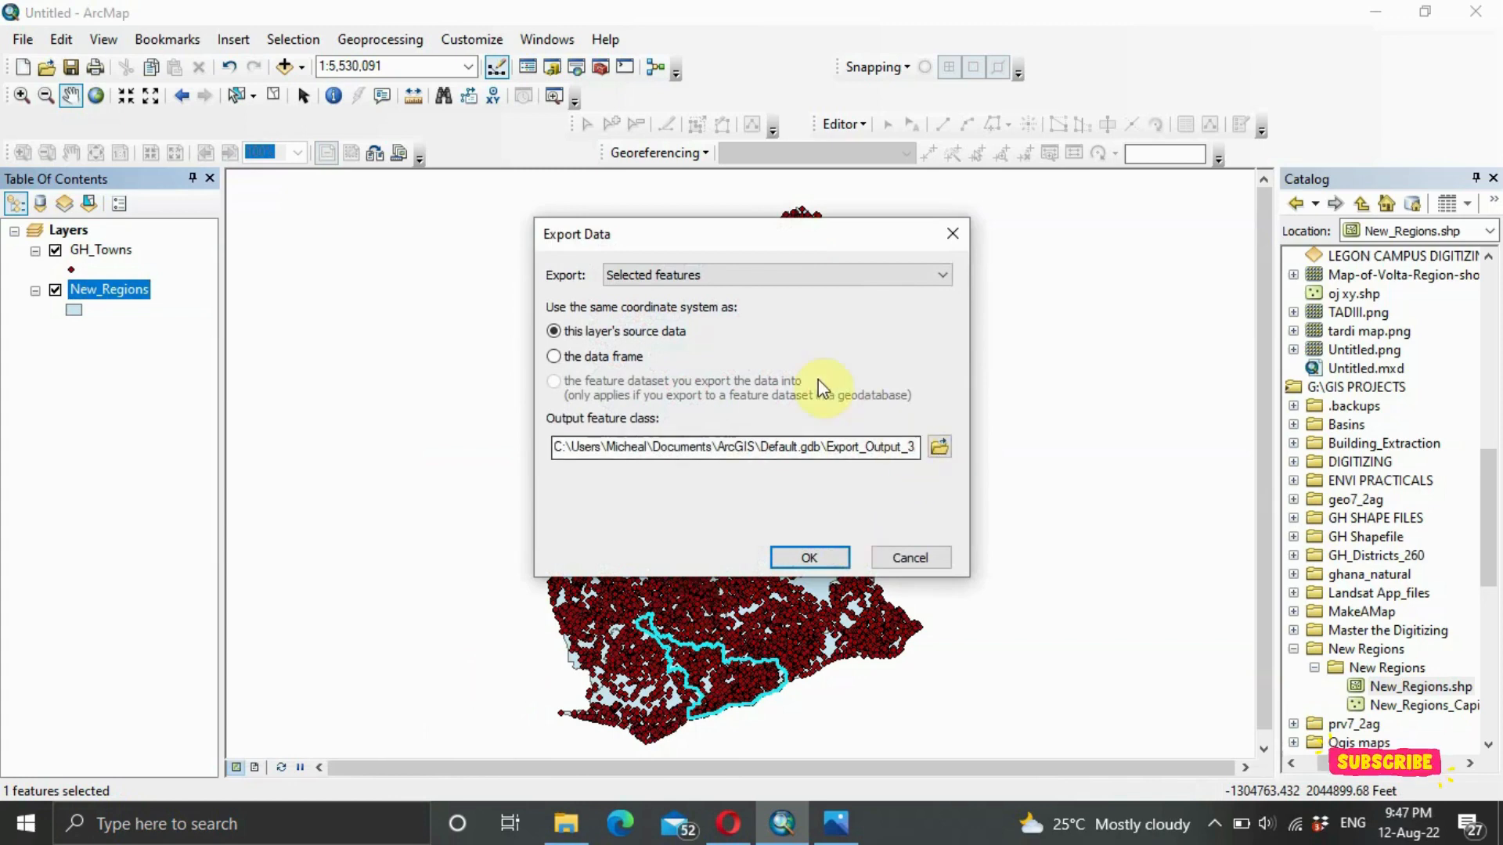
pyautogui.click(923, 285)
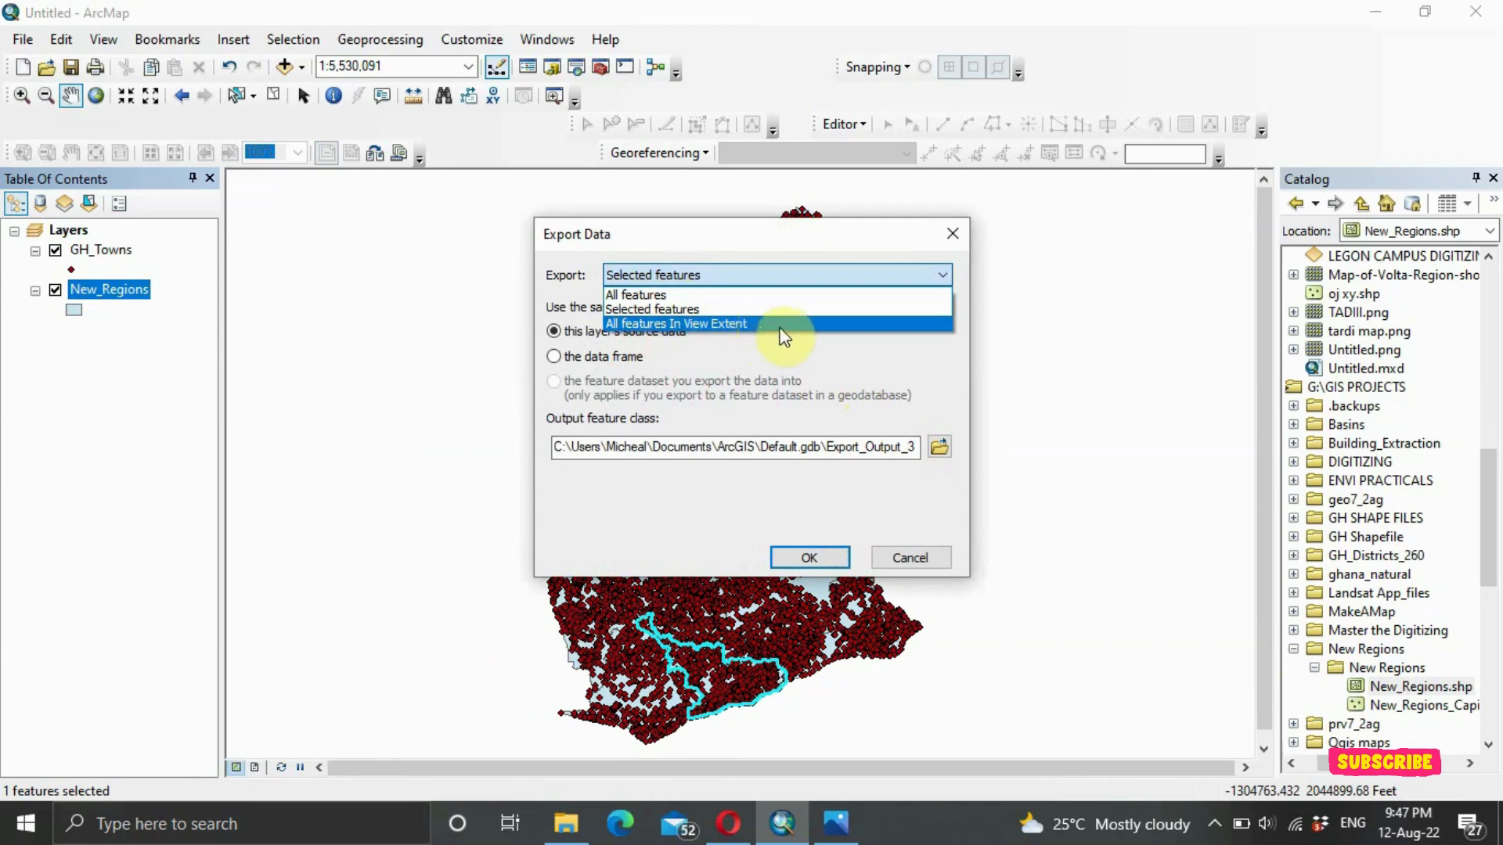
pyautogui.click(817, 309)
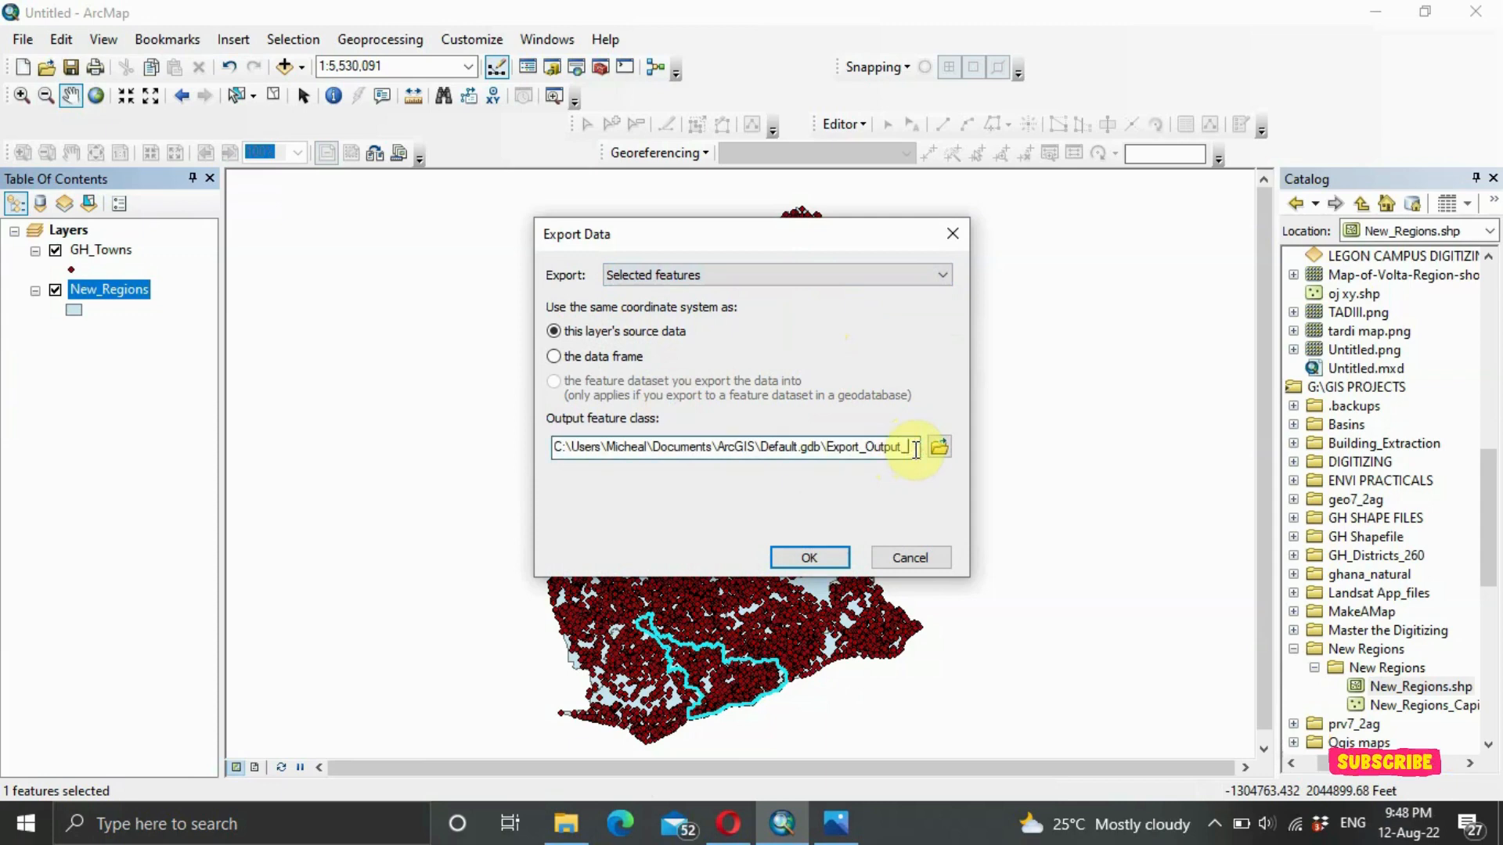
# Step: Name the output feature class CENTRAL in Default.gdb, run the export, and add the exported data to the map as a layer
pyautogui.press('BackSpace')
pyautogui.press('BackSpace')
pyautogui.press('BackSpace')
pyautogui.press('BackSpace')
pyautogui.press('BackSpace')
pyautogui.press('BackSpace')
pyautogui.press('BackSpace')
pyautogui.press('BackSpace')
pyautogui.press('BackSpace')
pyautogui.write('C')
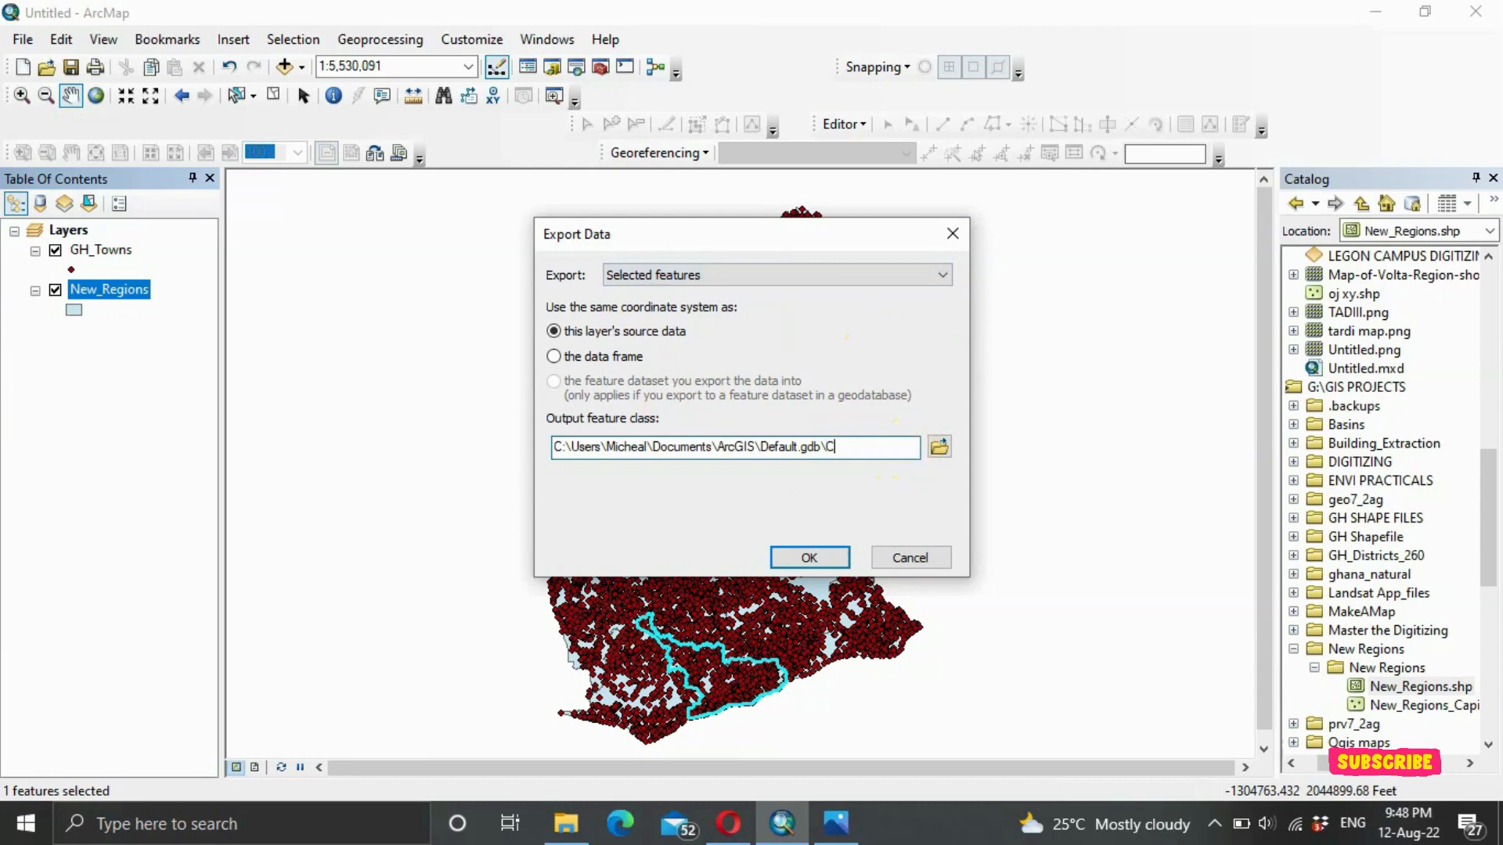
pyautogui.write('ENTRAL')
pyautogui.click(818, 561)
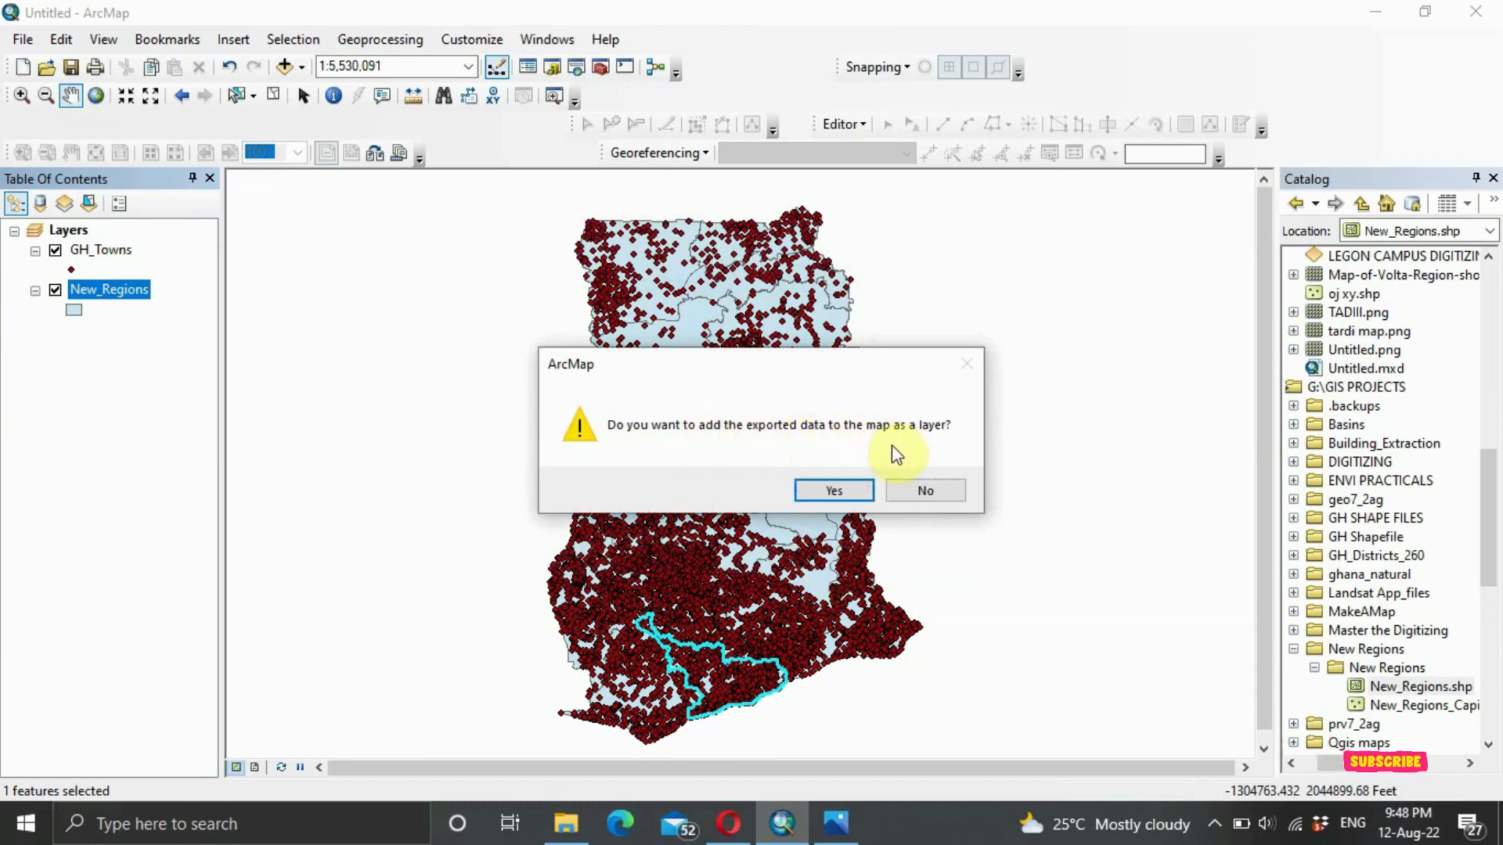
pyautogui.click(839, 490)
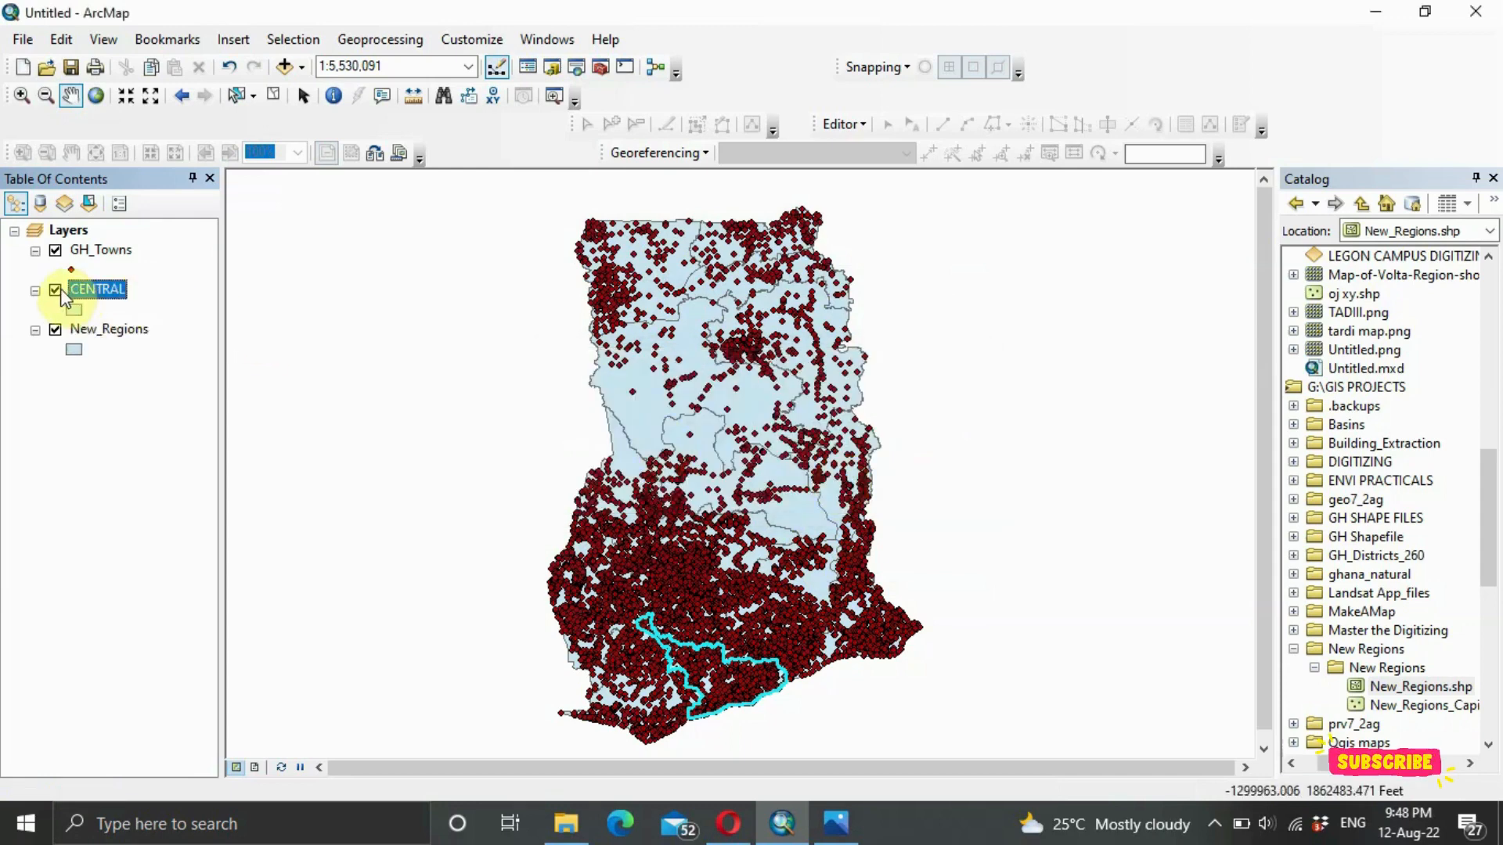
# Step: Hide the New_Regions and GH_Towns layers to view the CENTRAL layer on its own
pyautogui.click(57, 331)
pyautogui.click(57, 331)
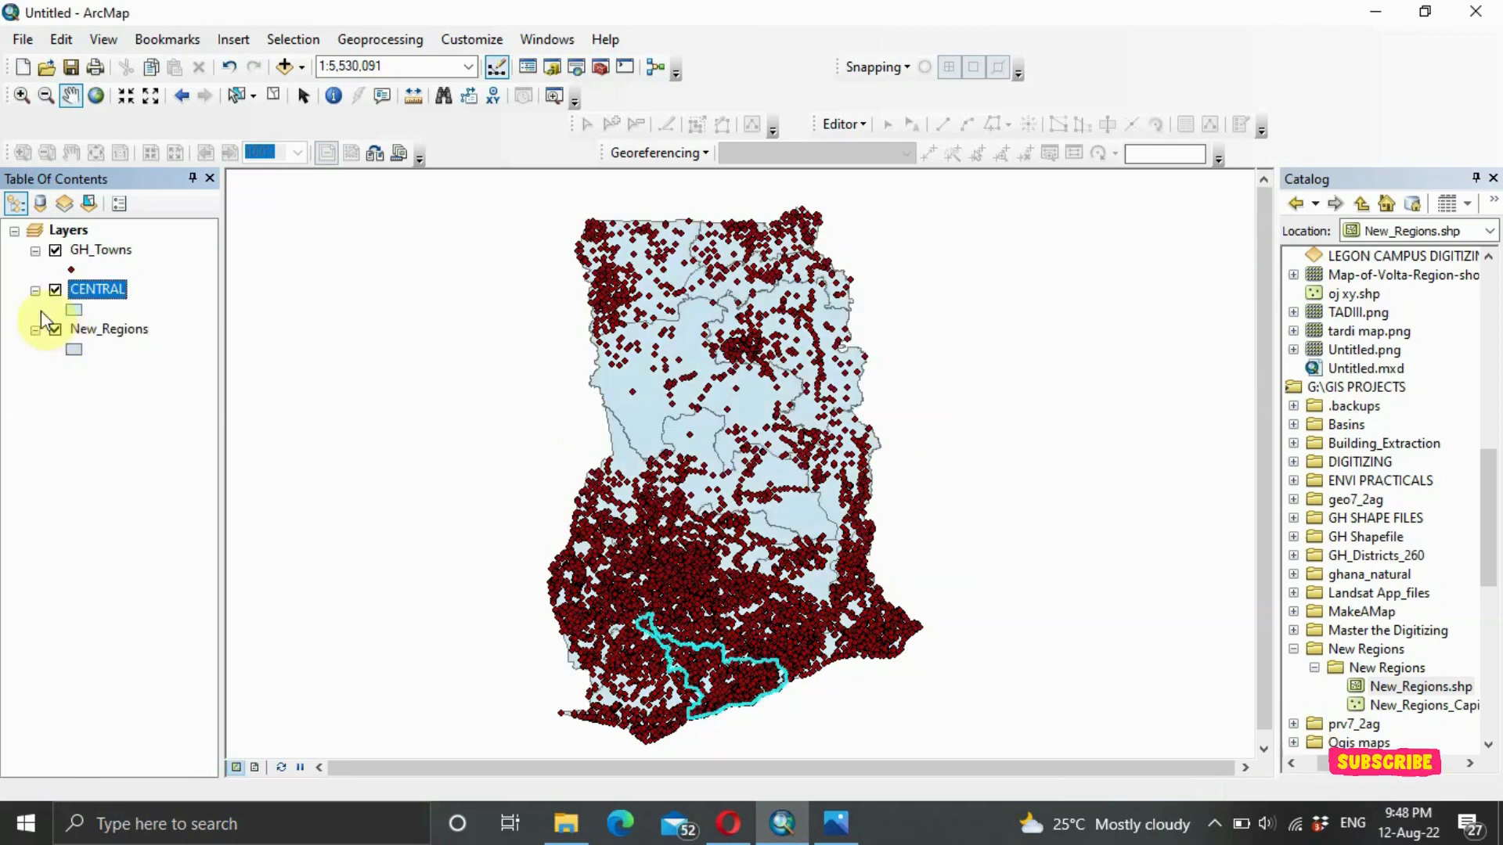
pyautogui.click(56, 331)
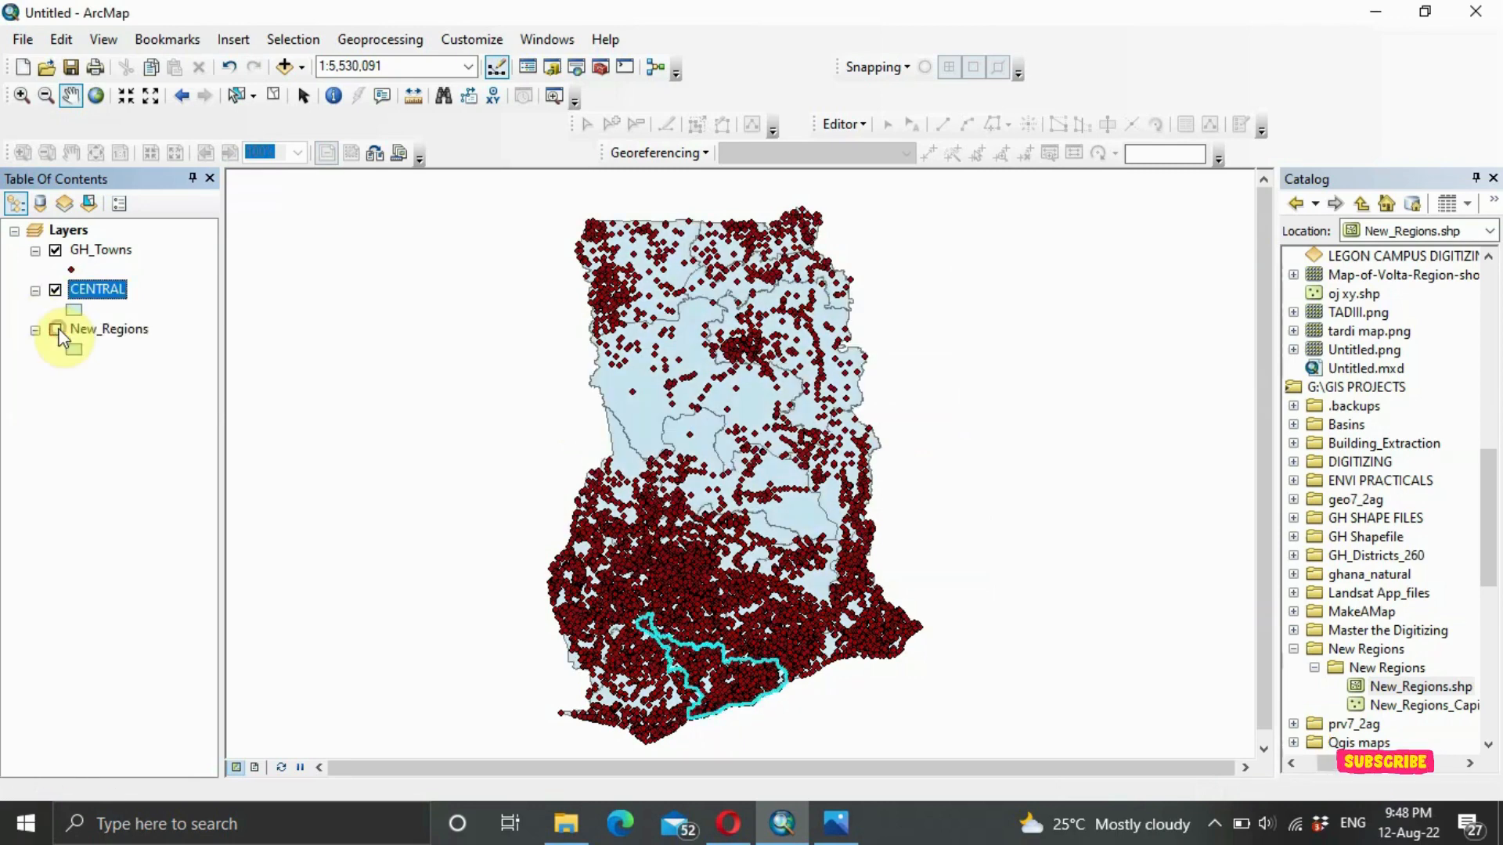
pyautogui.click(56, 251)
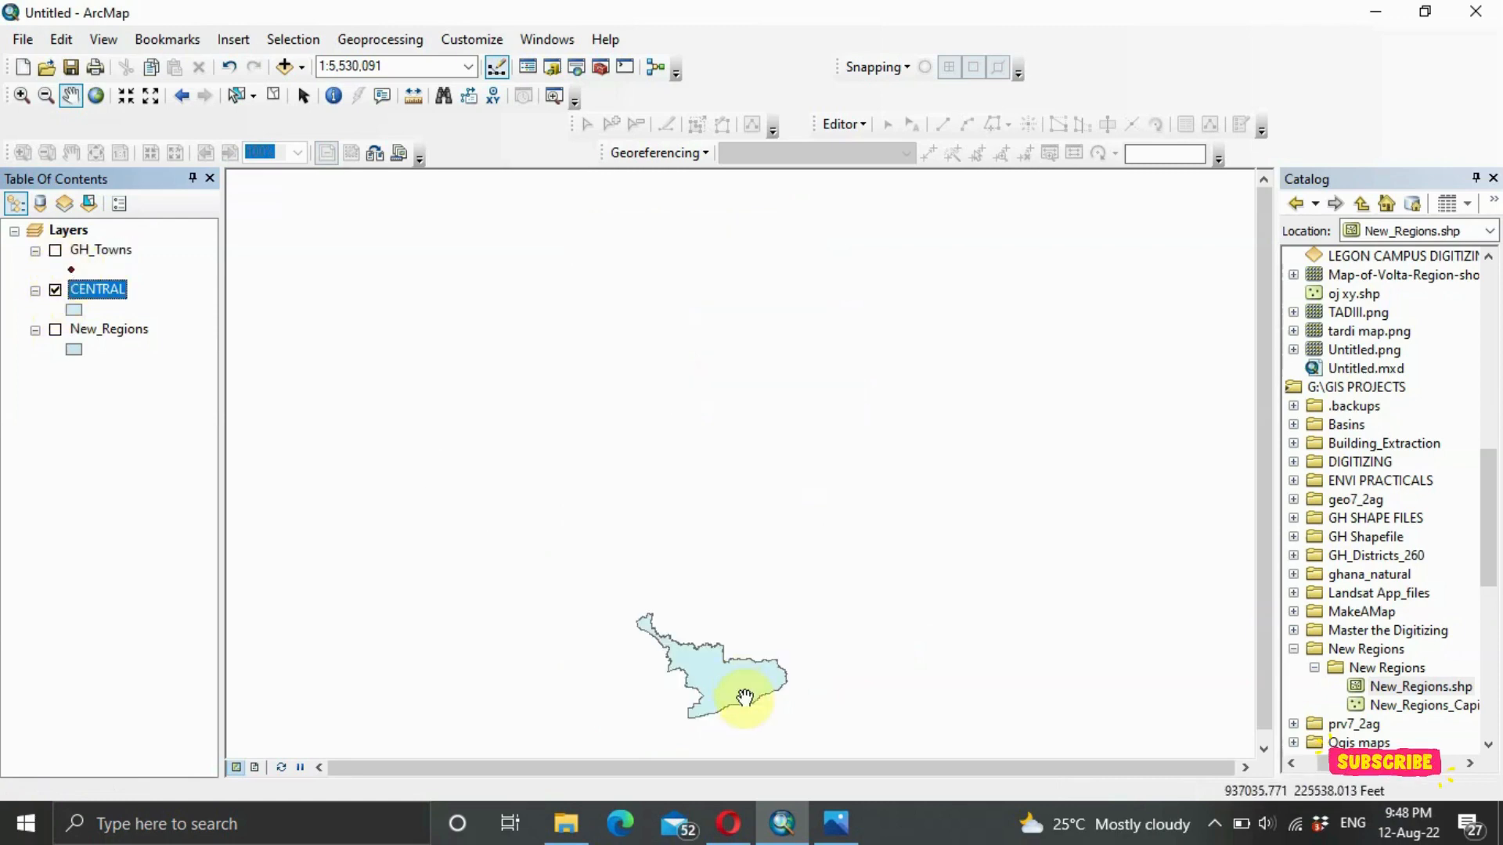
pyautogui.moveTo(743, 698); pyautogui.dragTo(728, 550)
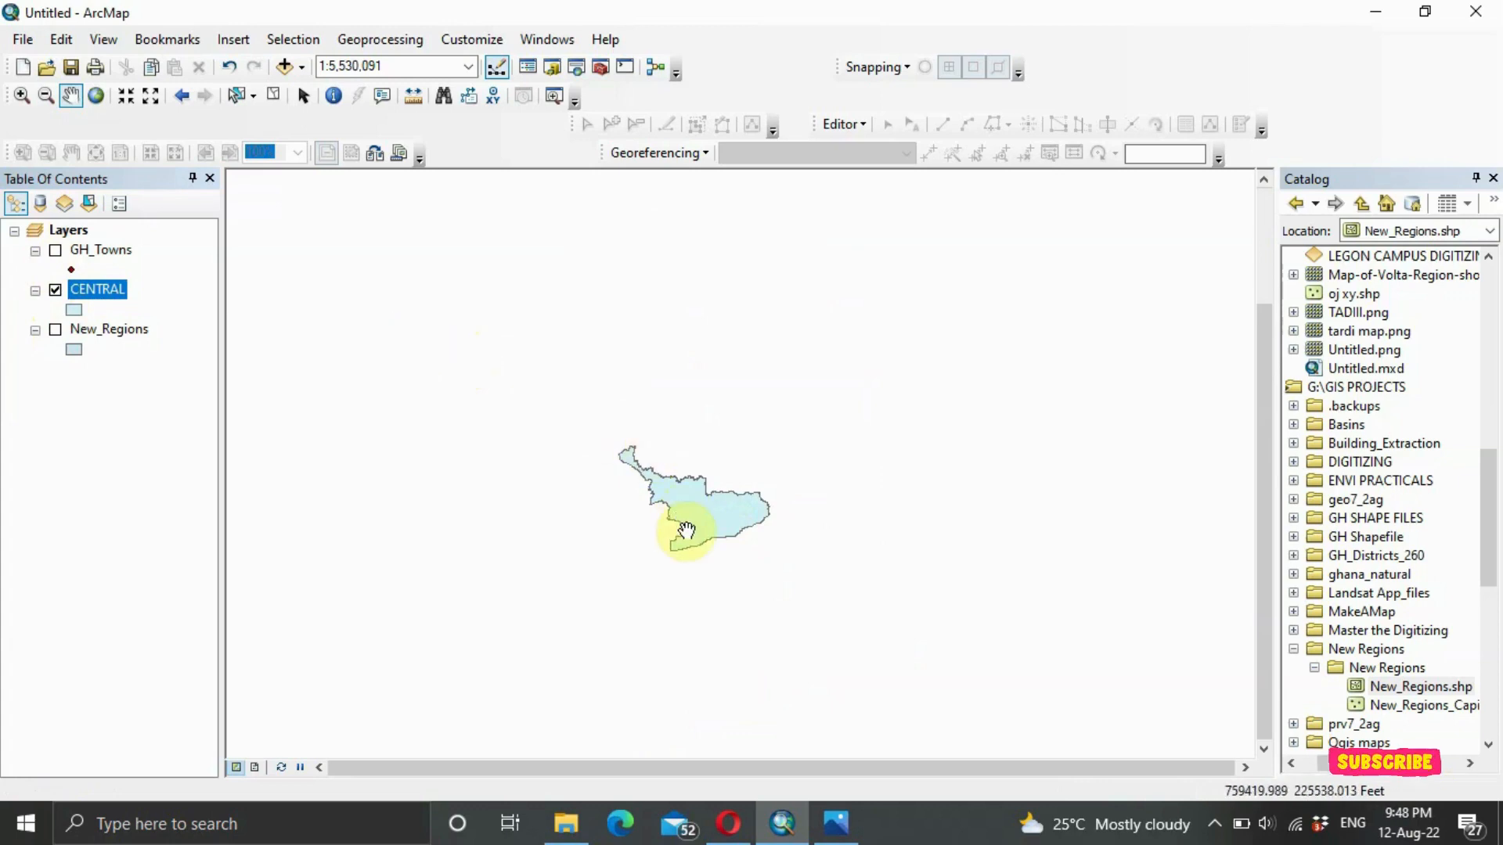
pyautogui.scroll(-1, 686, 531)
pyautogui.scroll(2, 687, 532)
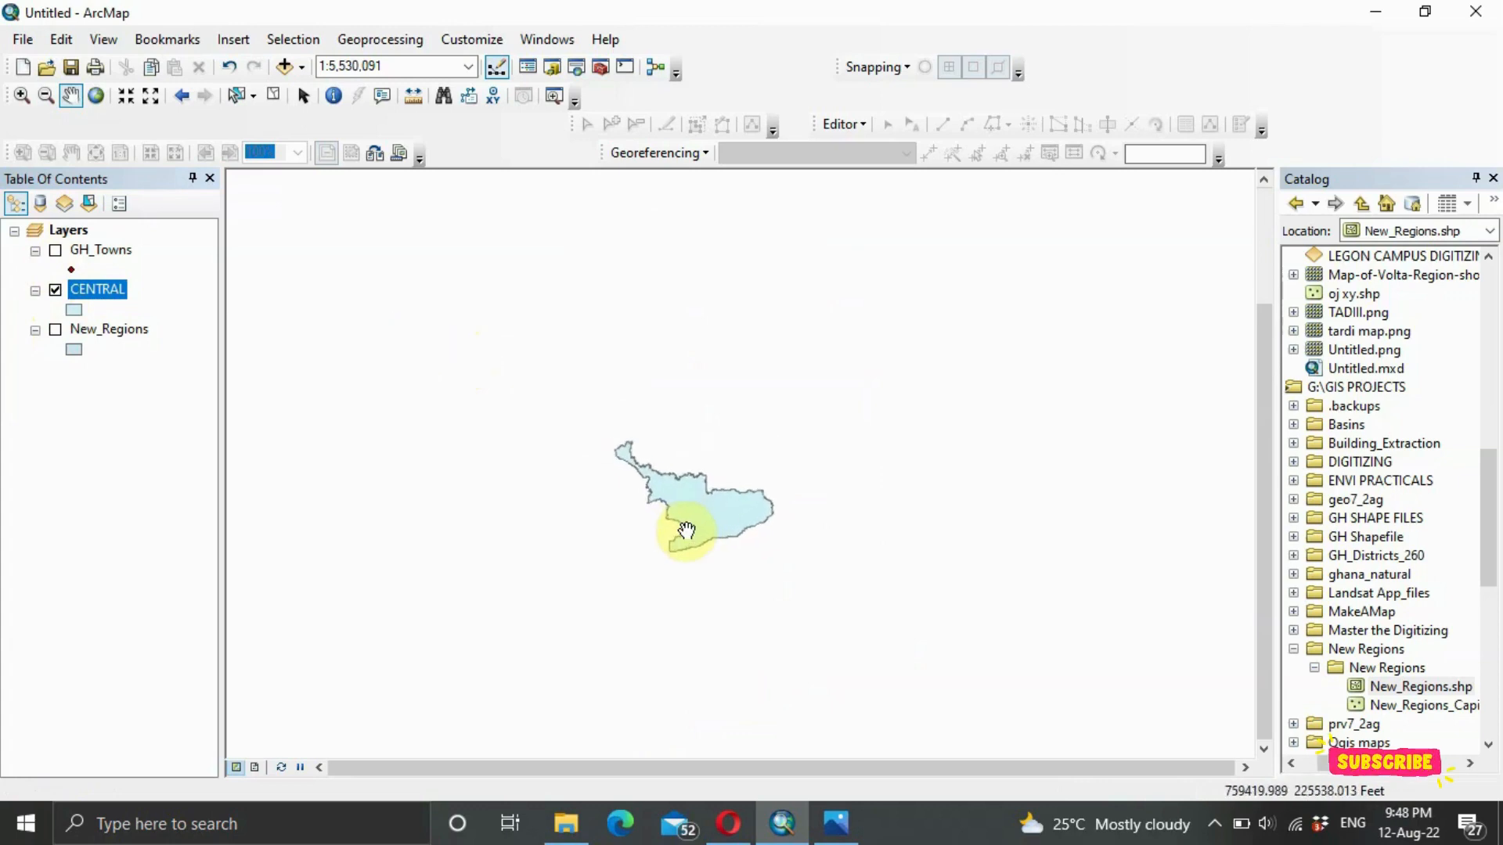
pyautogui.scroll(4, 686, 532)
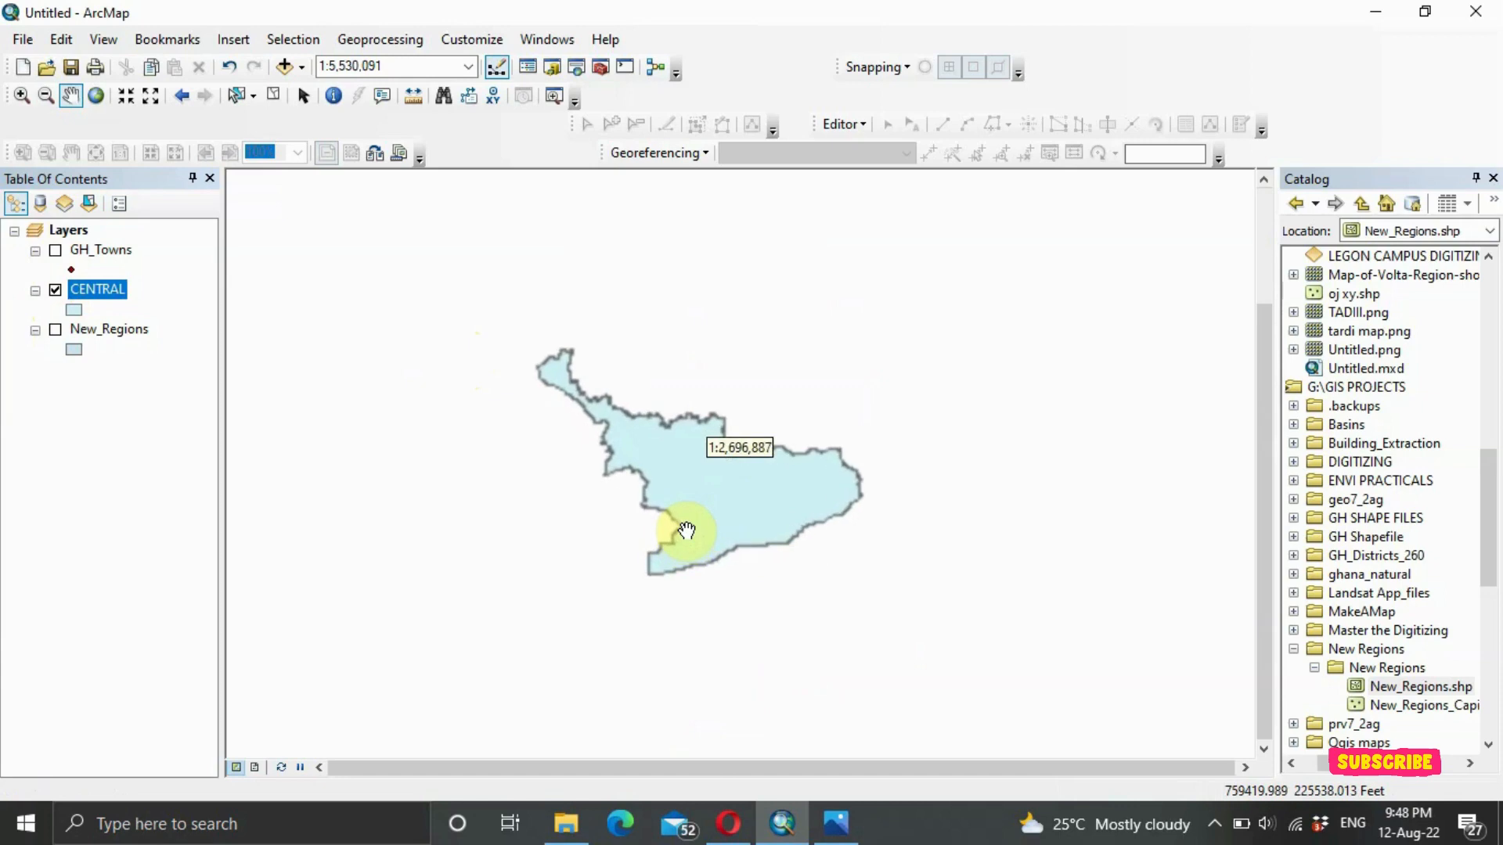
pyautogui.scroll(3, 686, 531)
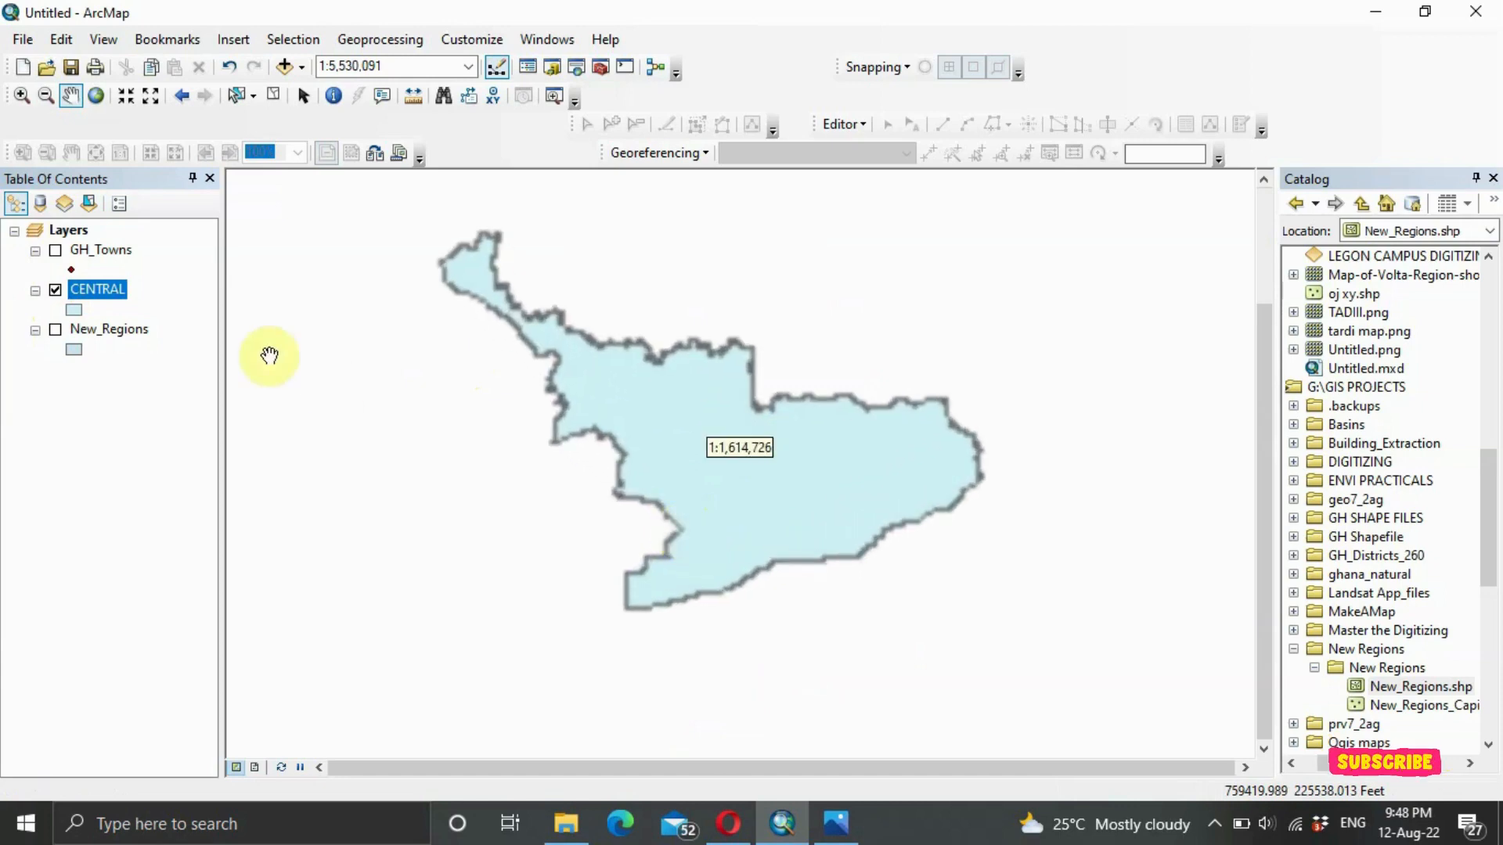
# Step: Show the GH_Towns layer again and view its points over the CENTRAL region
pyautogui.click(55, 251)
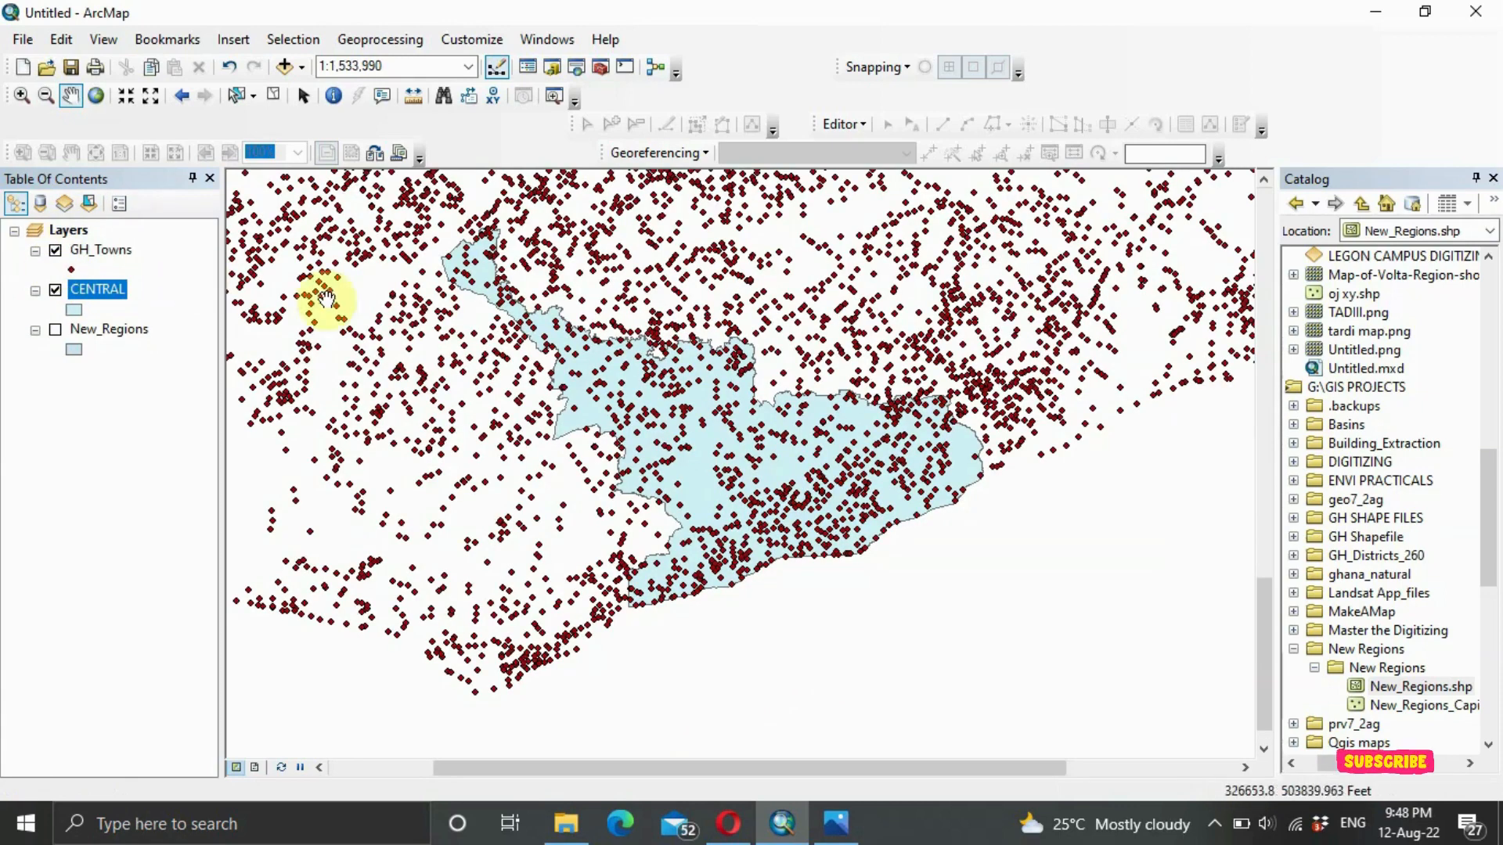
pyautogui.moveTo(553, 386); pyautogui.dragTo(550, 470)
pyautogui.scroll(2, 628, 489)
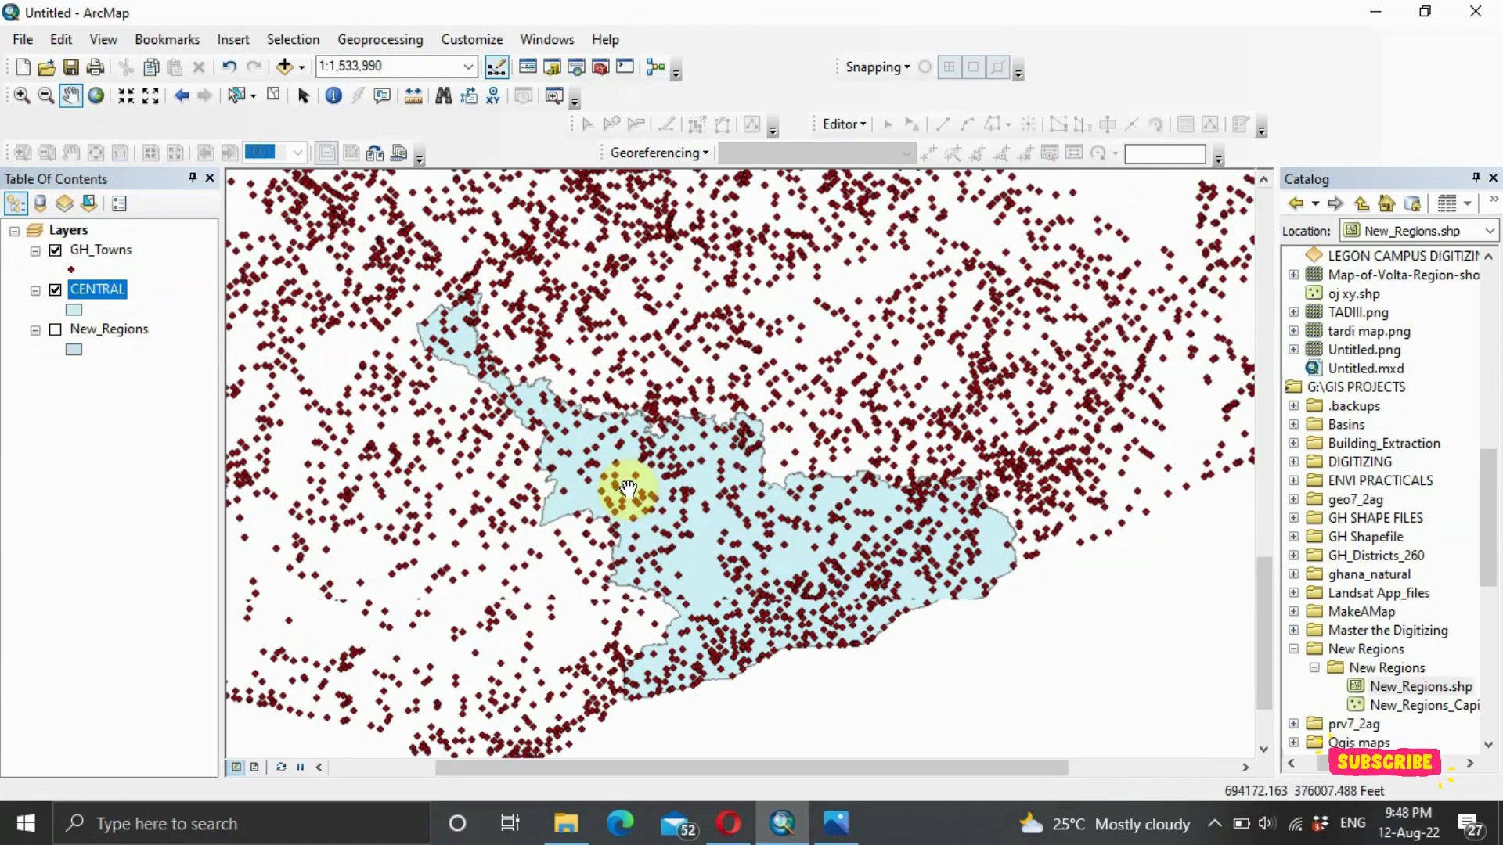
pyautogui.scroll(2, 629, 489)
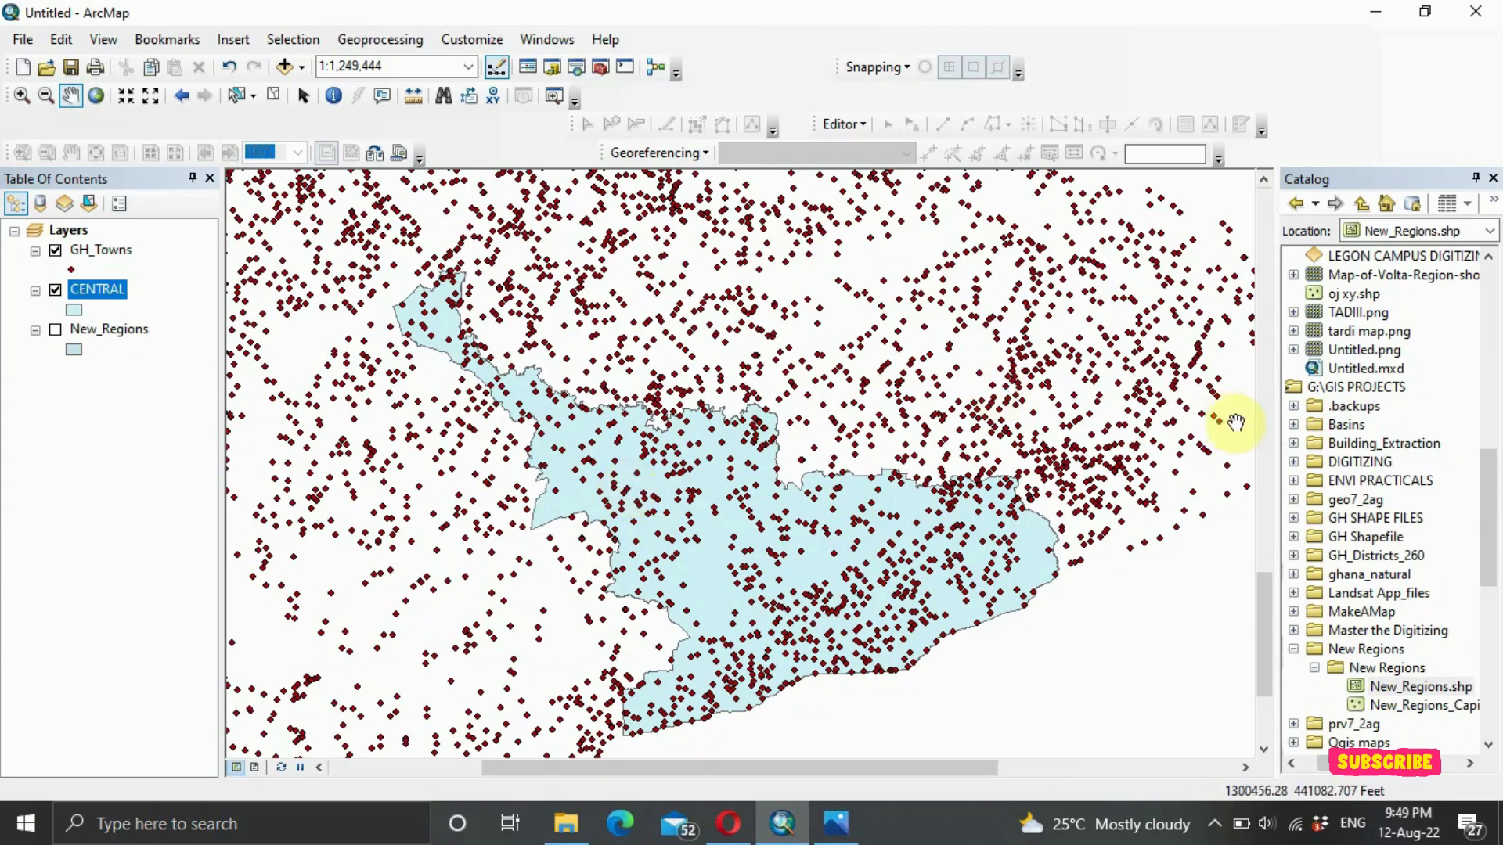
# Step: Create a new toolbox named MODELS in the GHANA DISTRICTS folder under L300_GIS DATA
pyautogui.moveTo(1484, 492); pyautogui.dragTo(1481, 300)
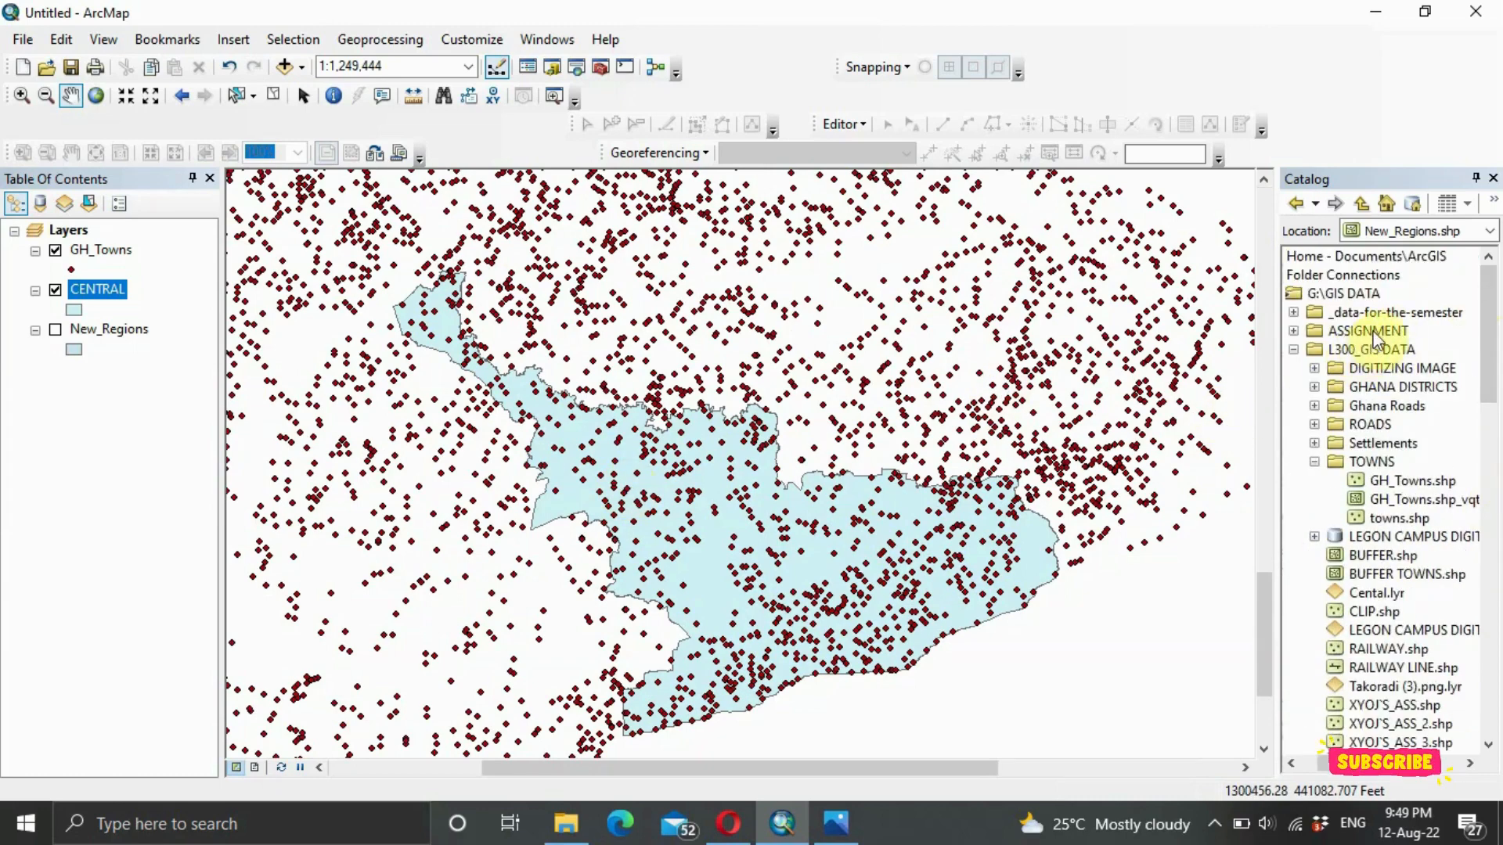
pyautogui.rightClick(1369, 386)
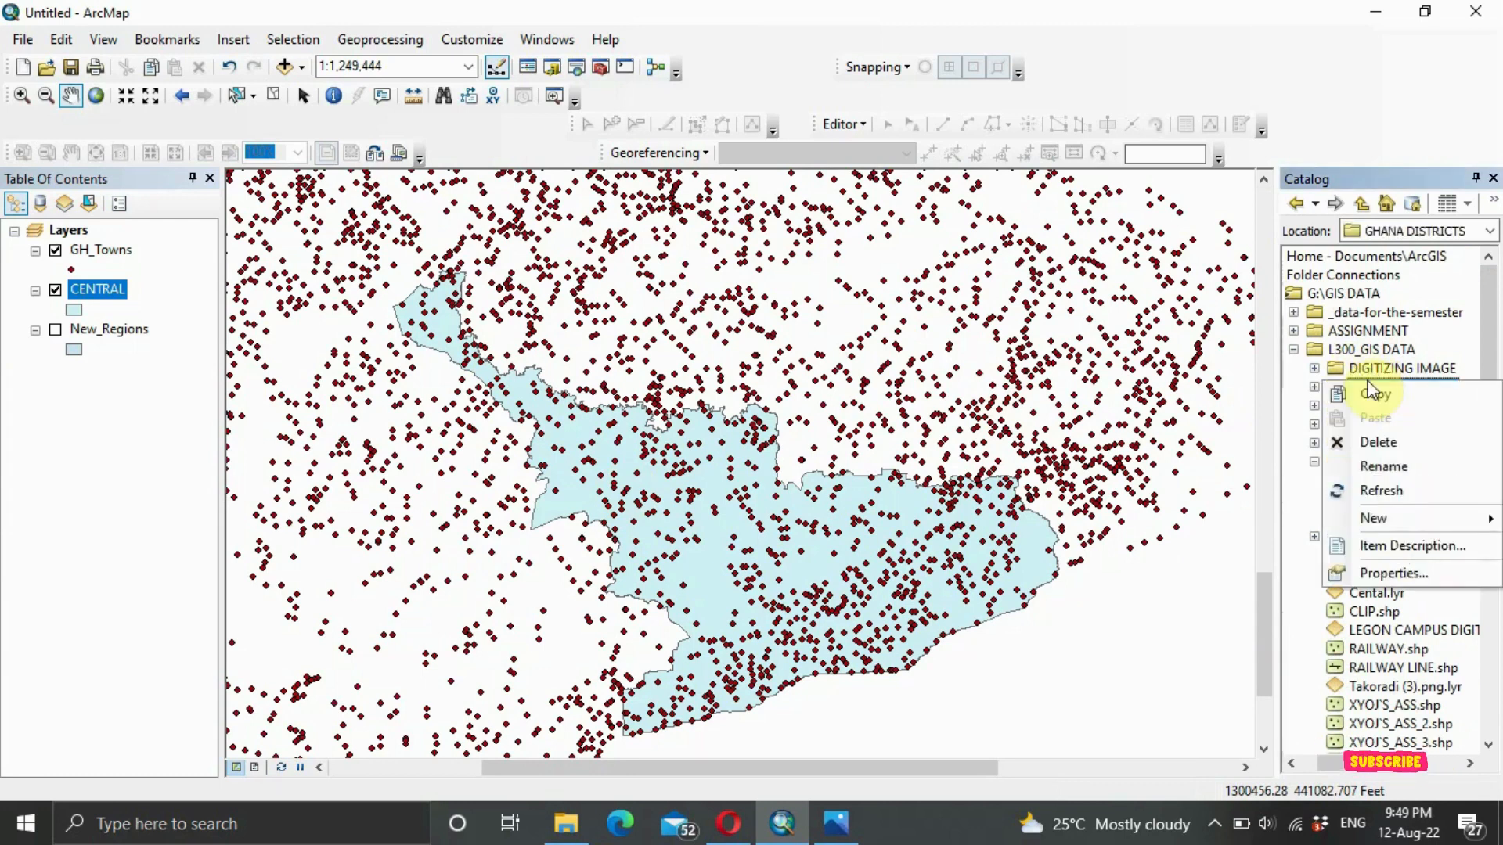
pyautogui.click(1380, 518)
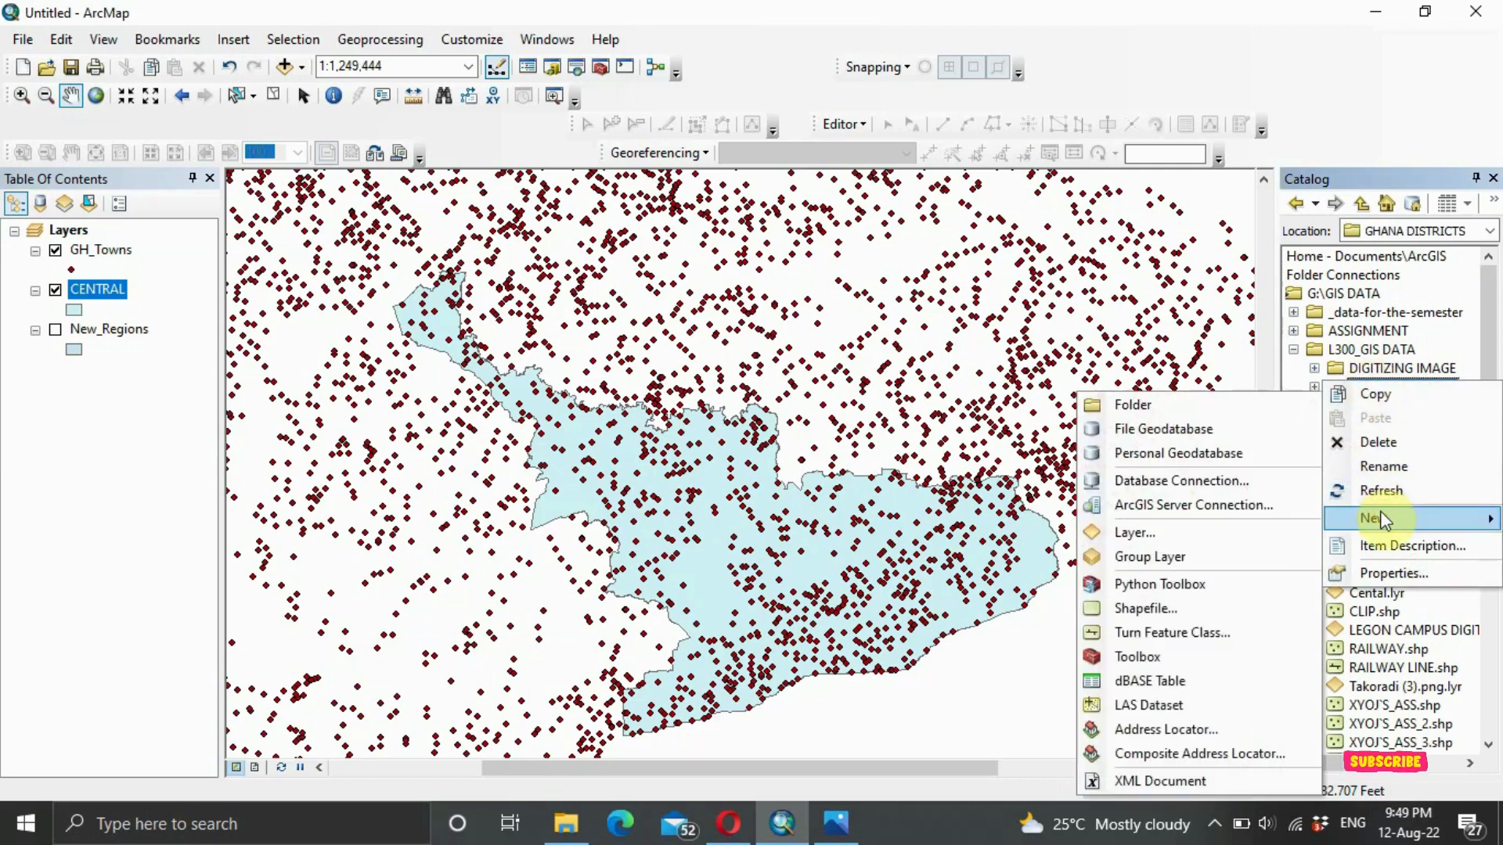
pyautogui.click(1218, 657)
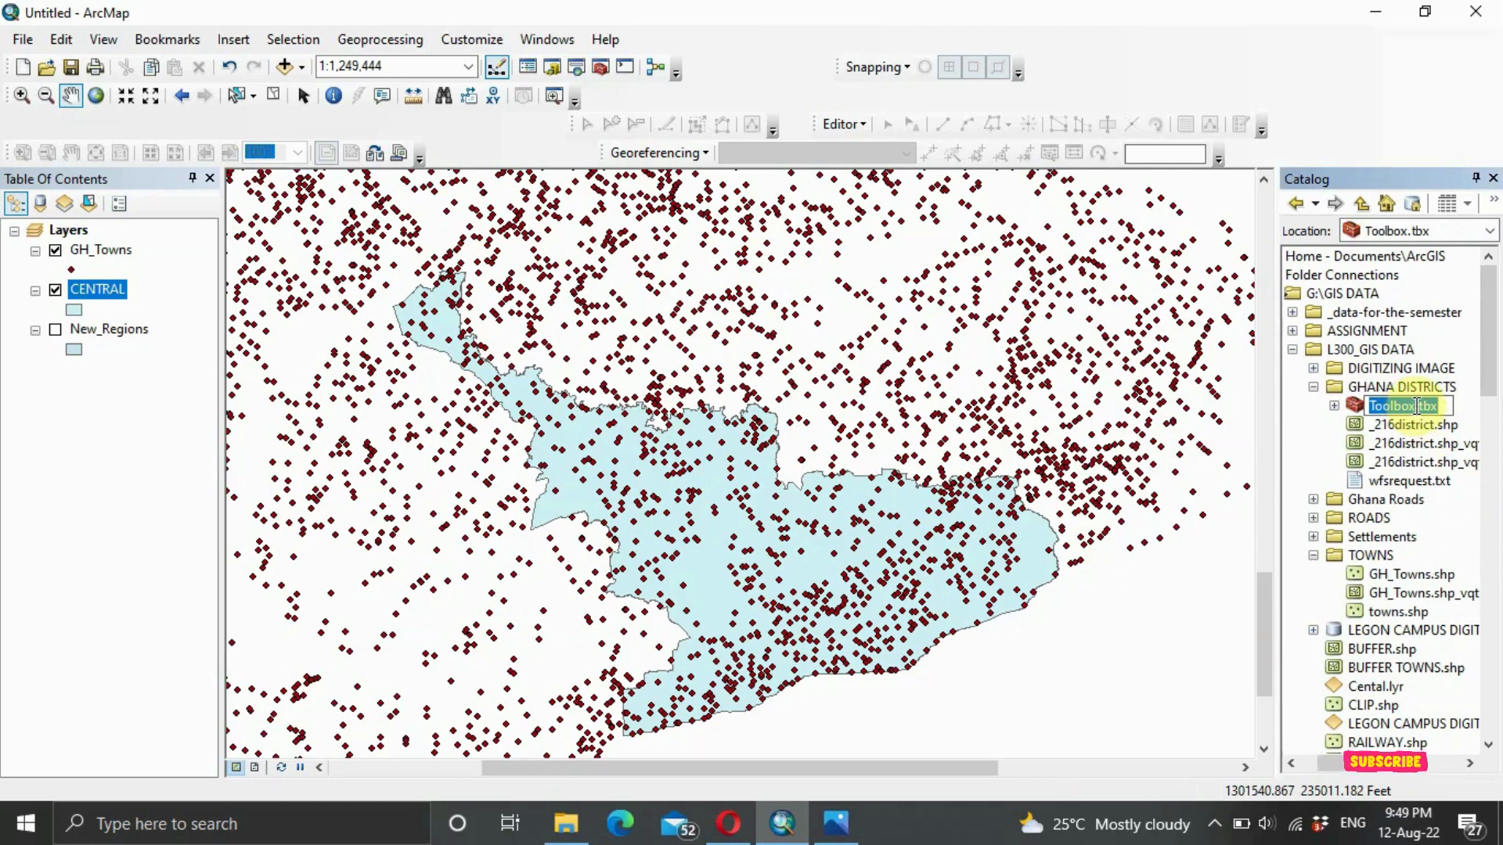
pyautogui.write('M')
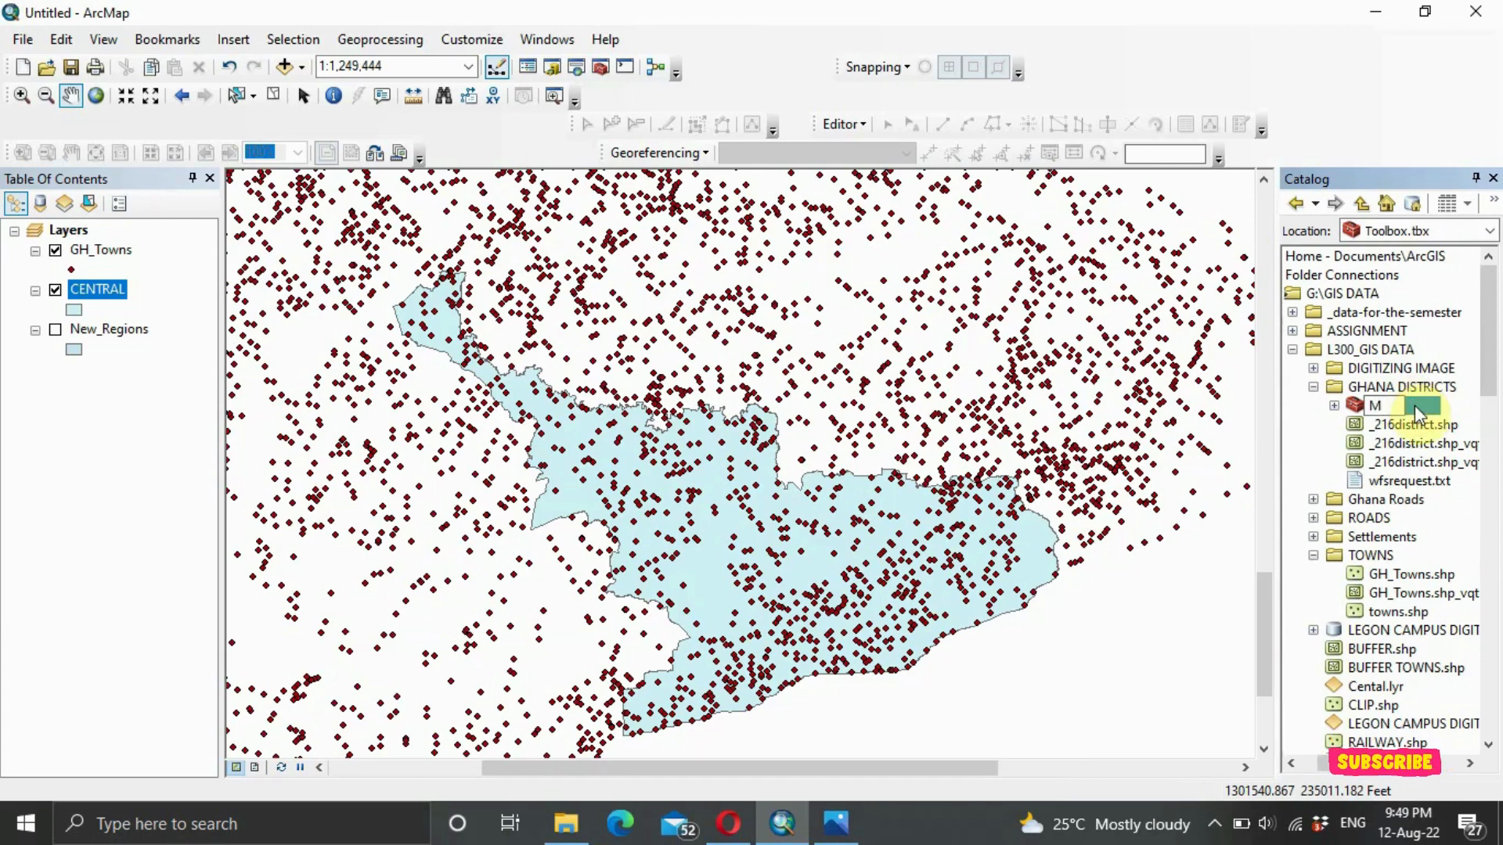
pyautogui.write('ODEL')
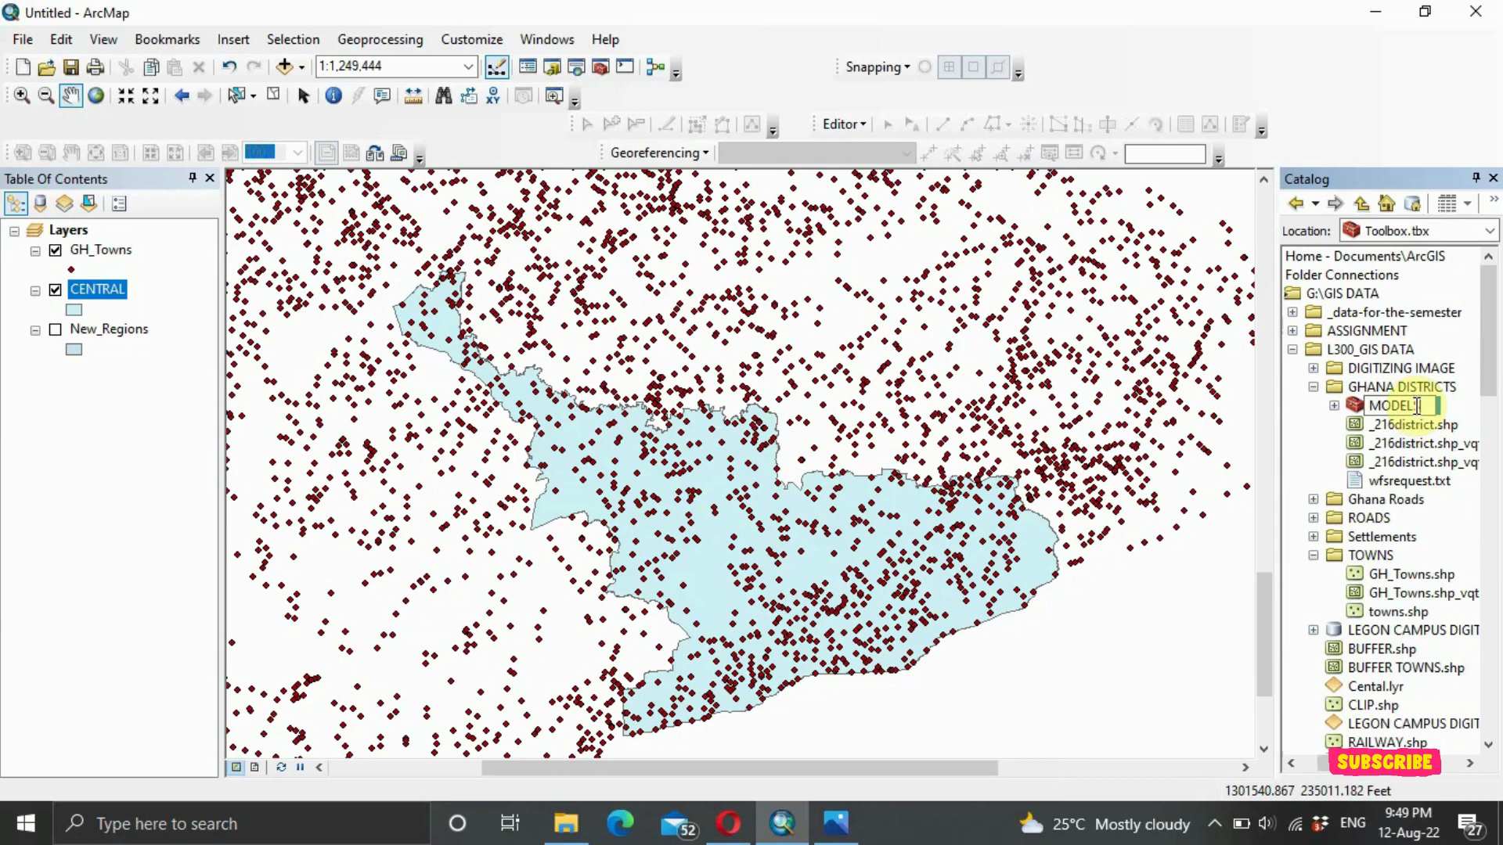
pyautogui.write('S')
pyautogui.press('Return')
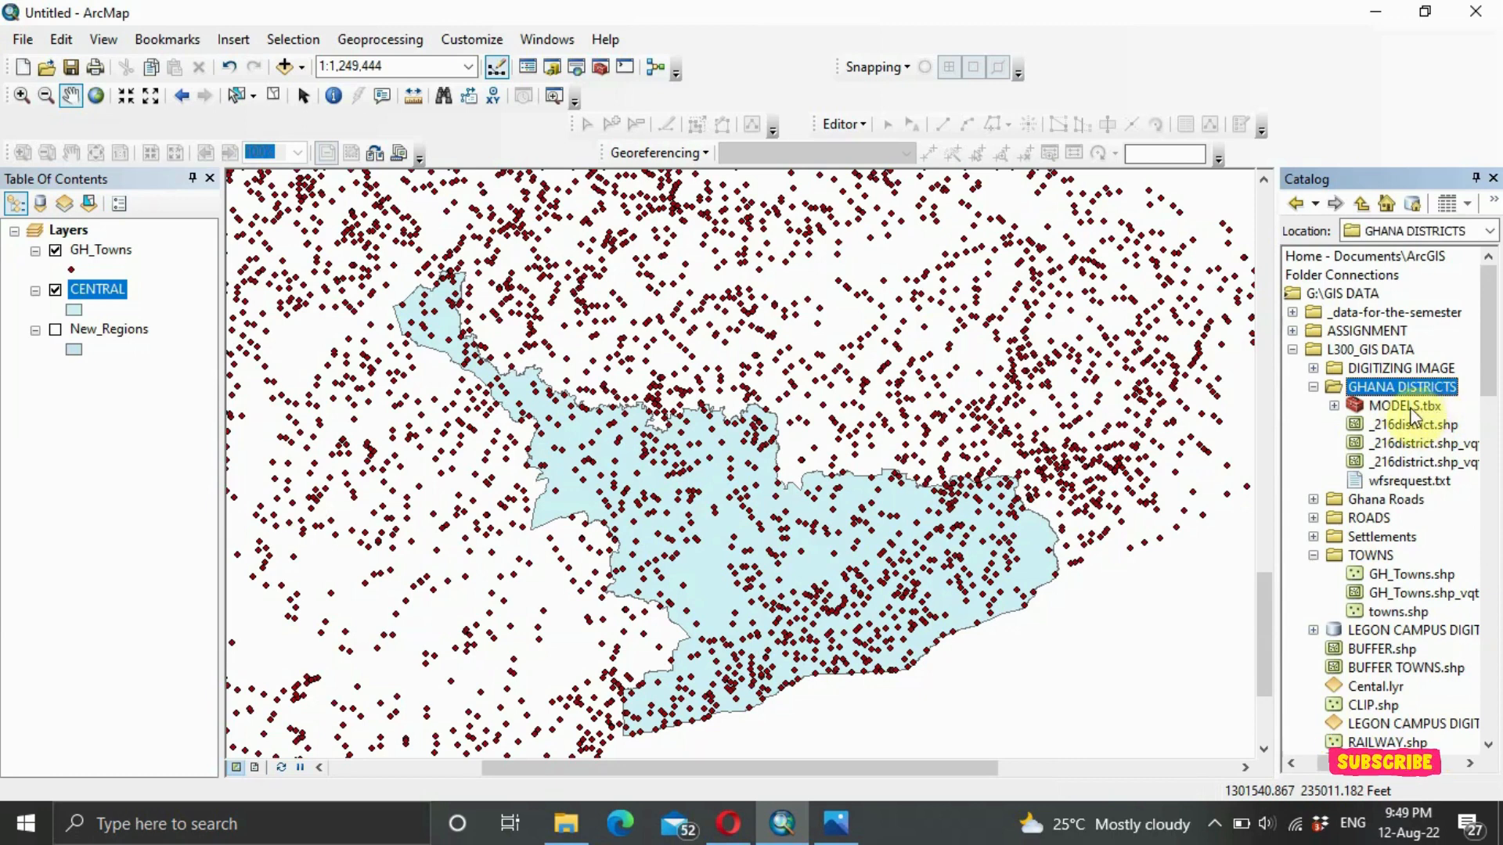
# Step: Create a new model inside the MODELS toolbox
pyautogui.click(1396, 408)
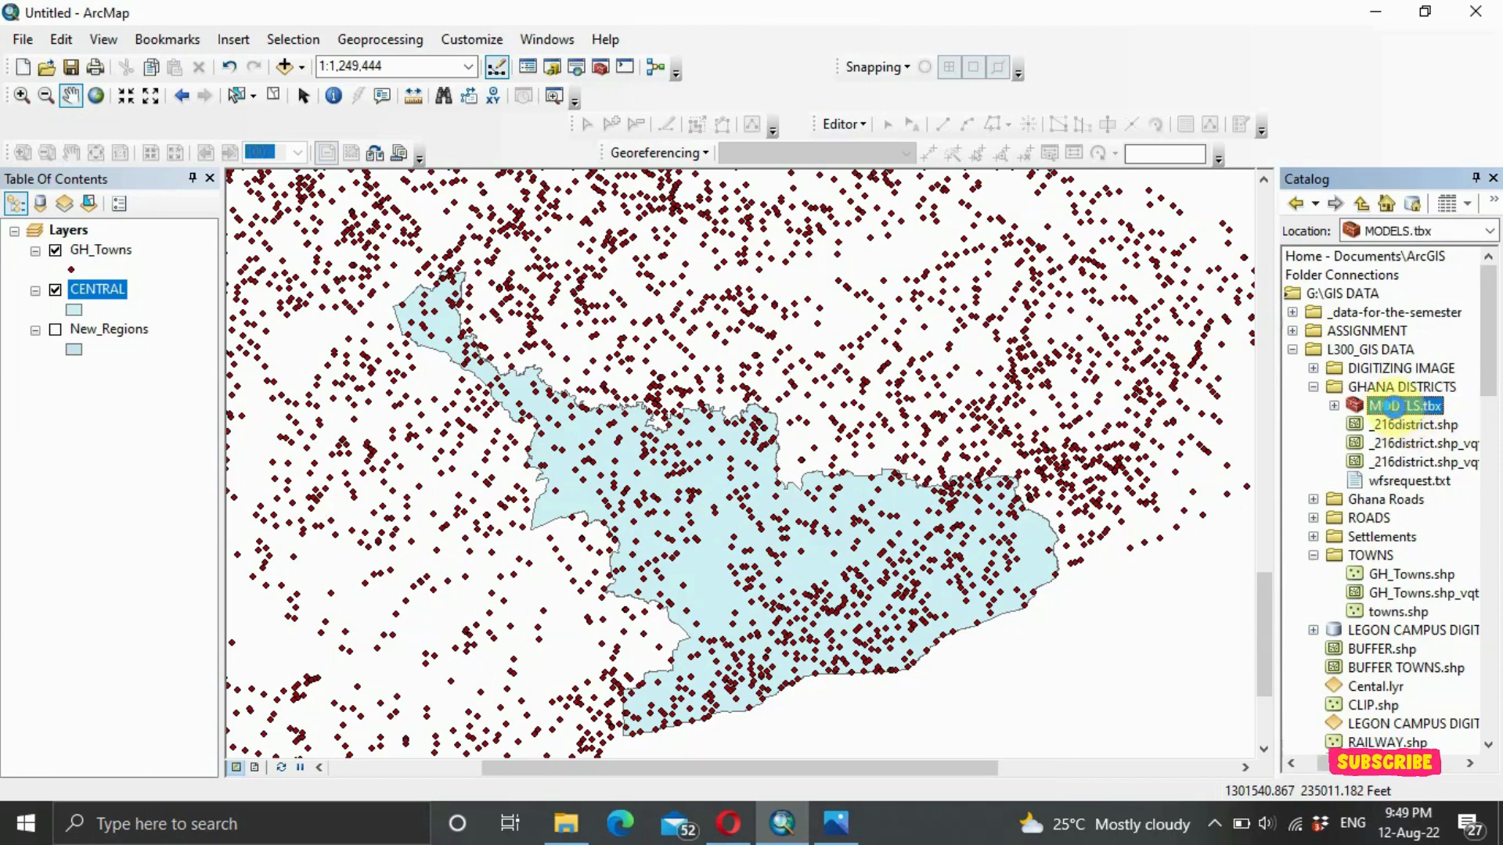
pyautogui.rightClick(1397, 409)
pyautogui.moveTo(1397, 581)
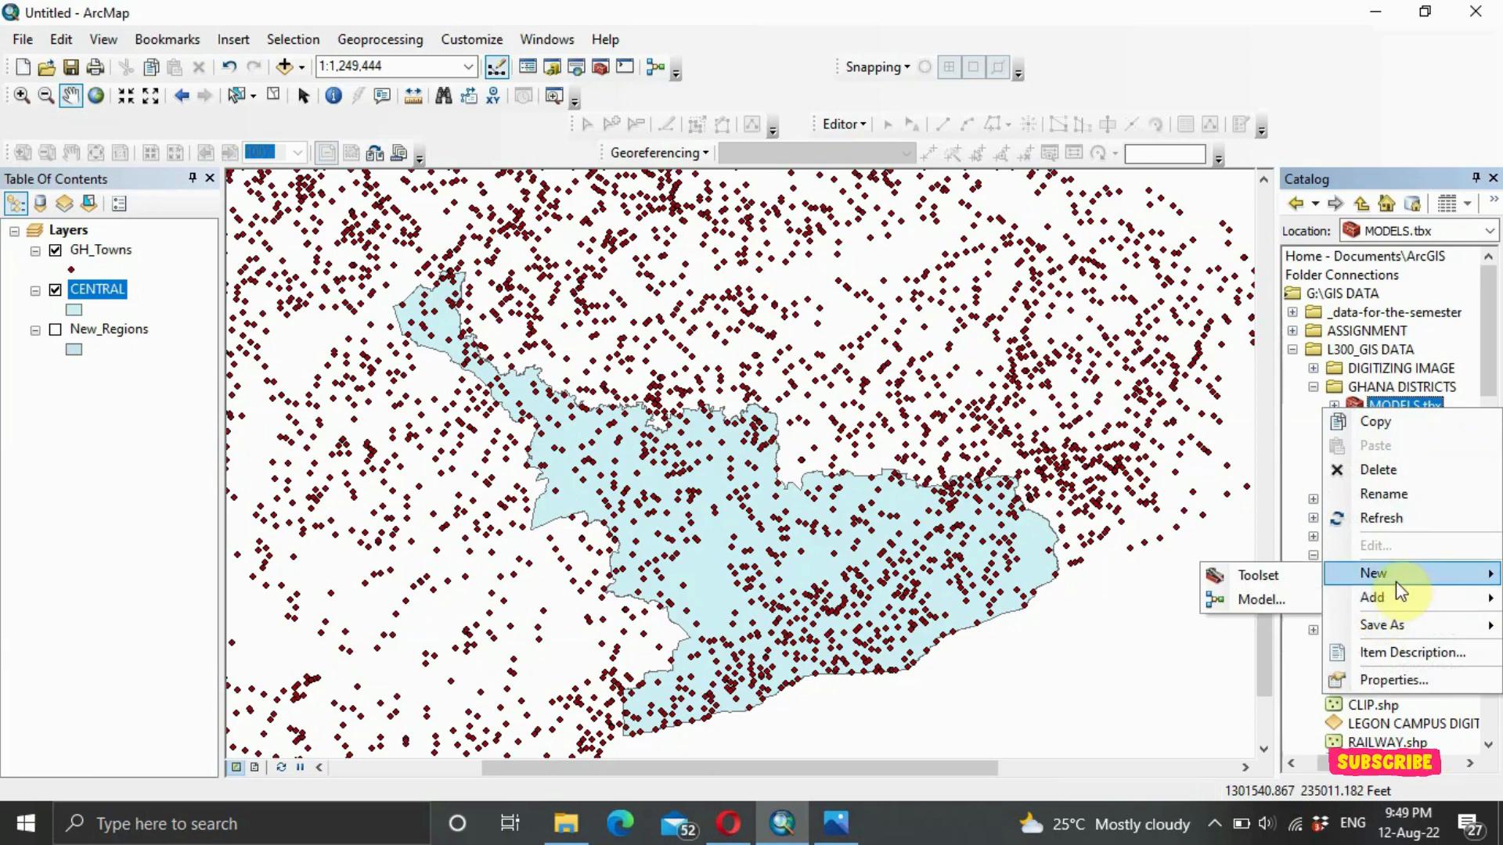
pyautogui.click(1268, 599)
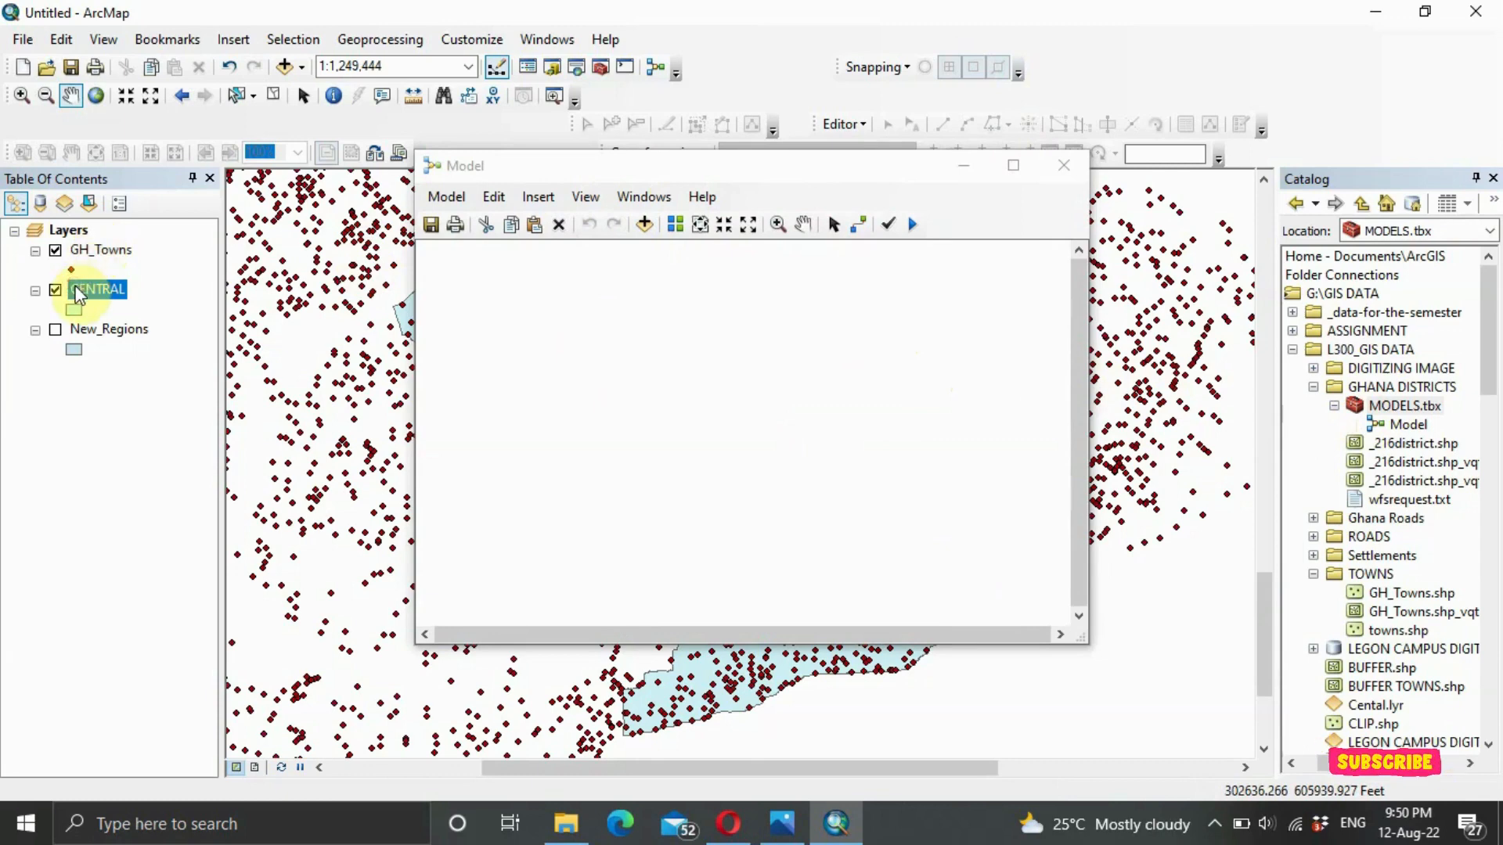
# Step: Add the CENTRAL and GH_Towns layers to the model as input variables, with GH_Towns below CENTRAL
pyautogui.moveTo(76, 294); pyautogui.dragTo(486, 305)
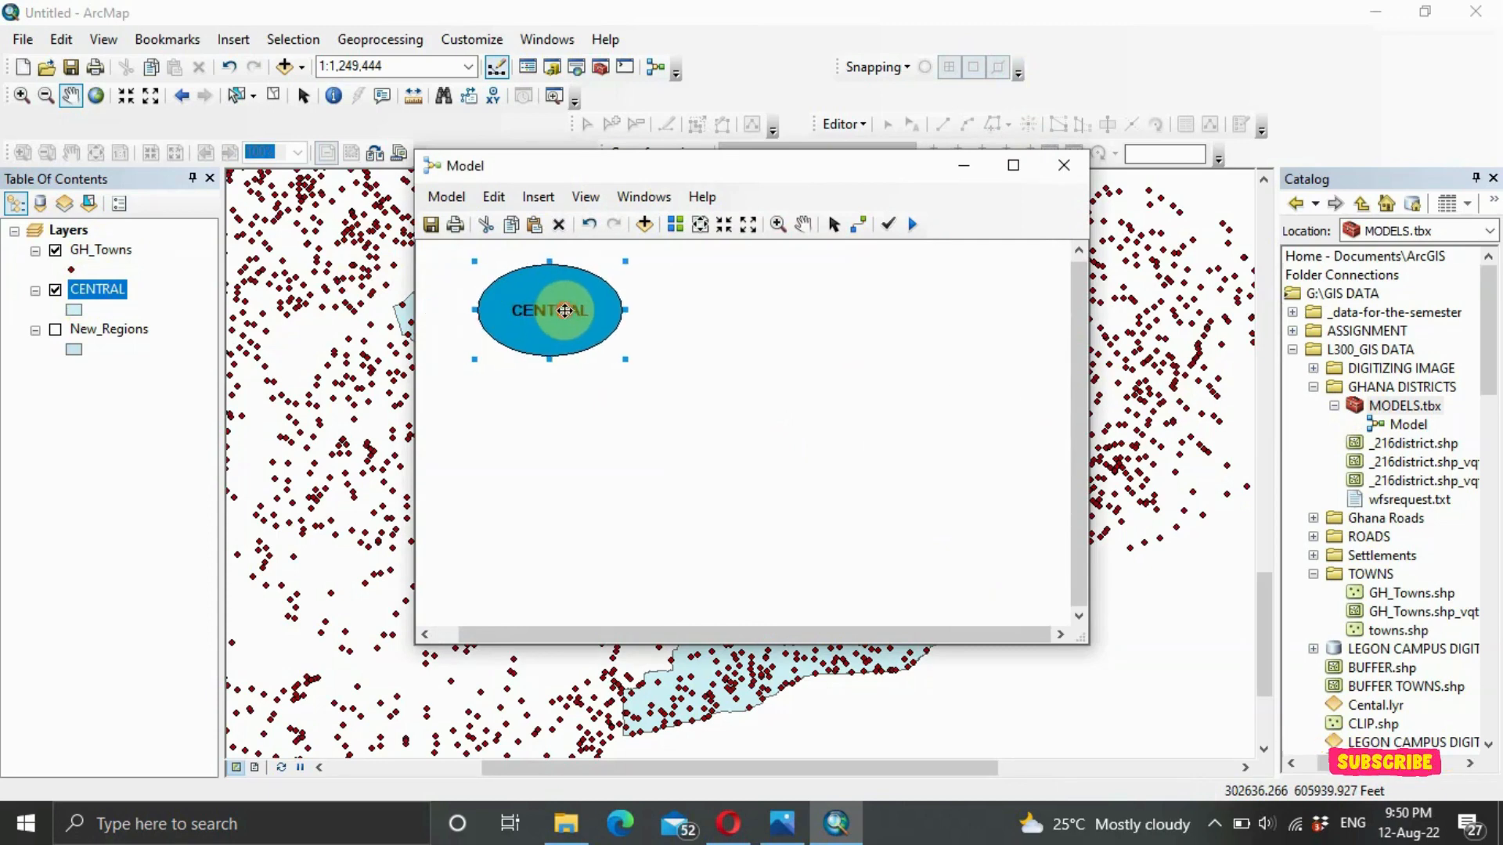
pyautogui.click(104, 256)
pyautogui.moveTo(107, 264); pyautogui.dragTo(530, 465)
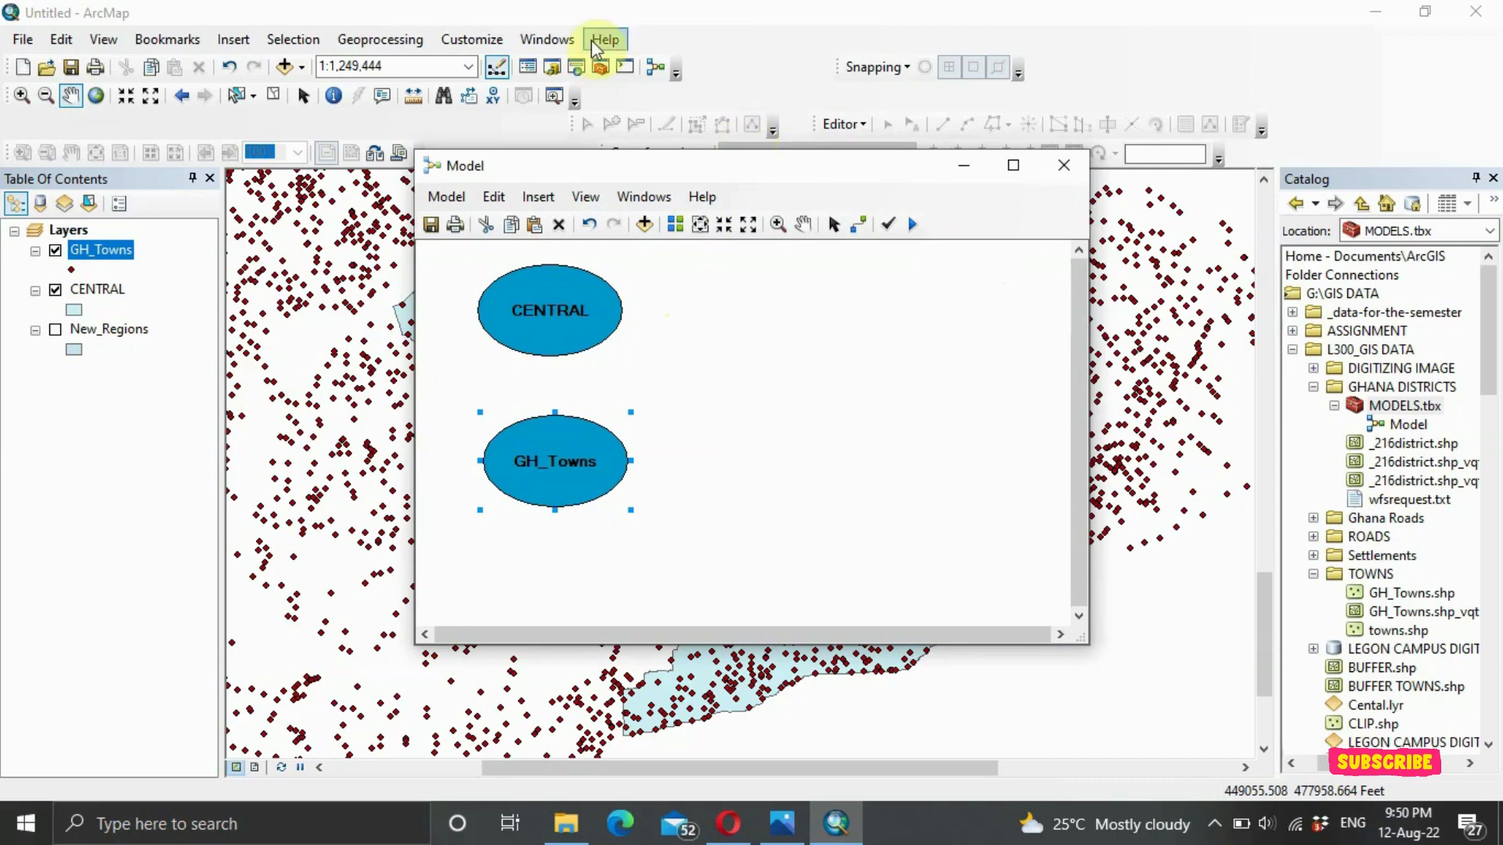
# Step: Search for the Clip tool and add Clip (Analysis) to the model beside the CENTRAL element
pyautogui.click(552, 43)
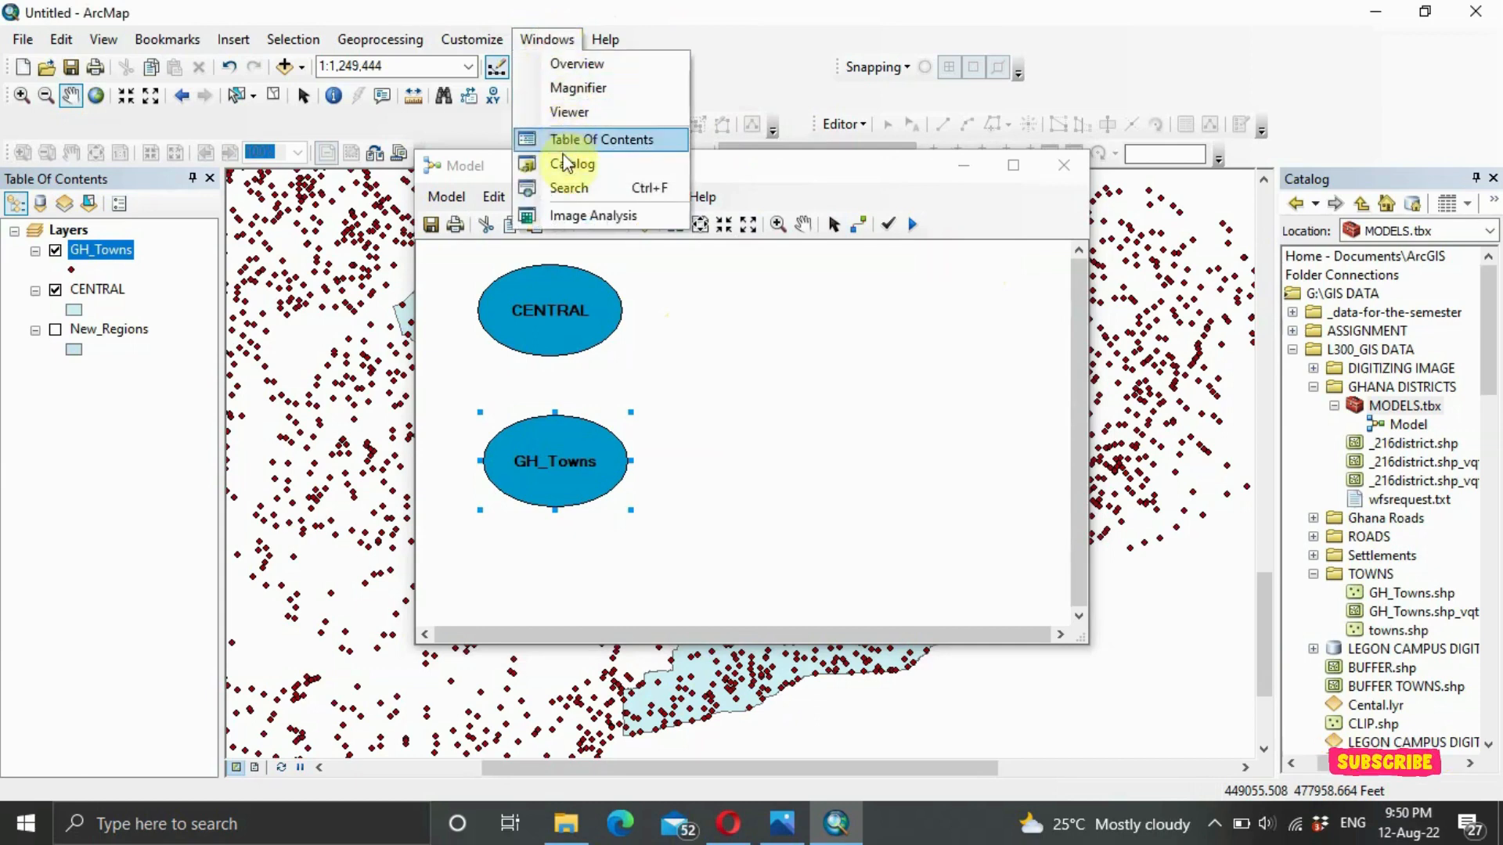
pyautogui.click(564, 191)
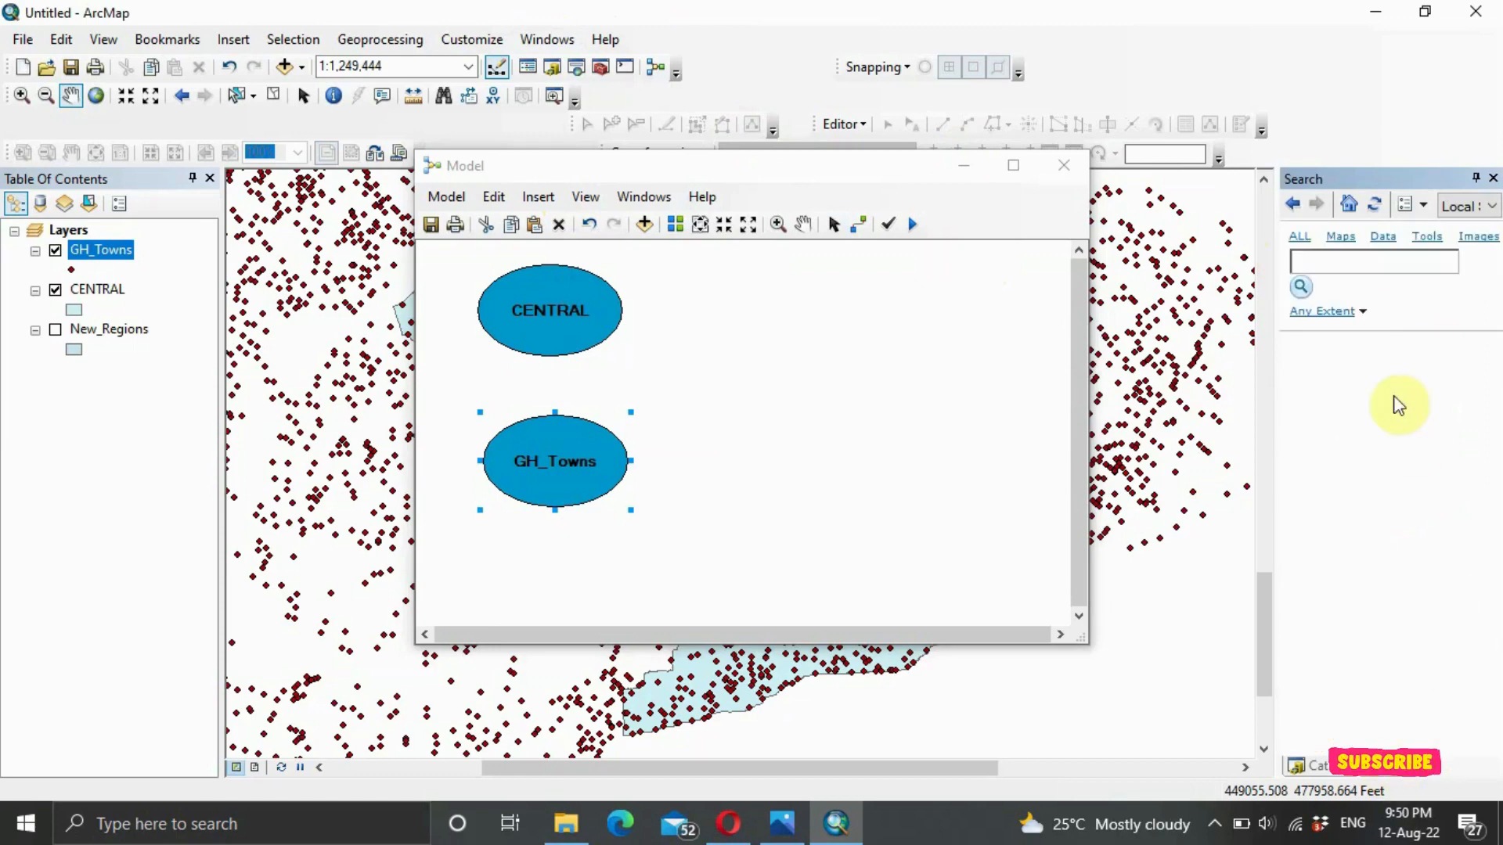
pyautogui.write('C')
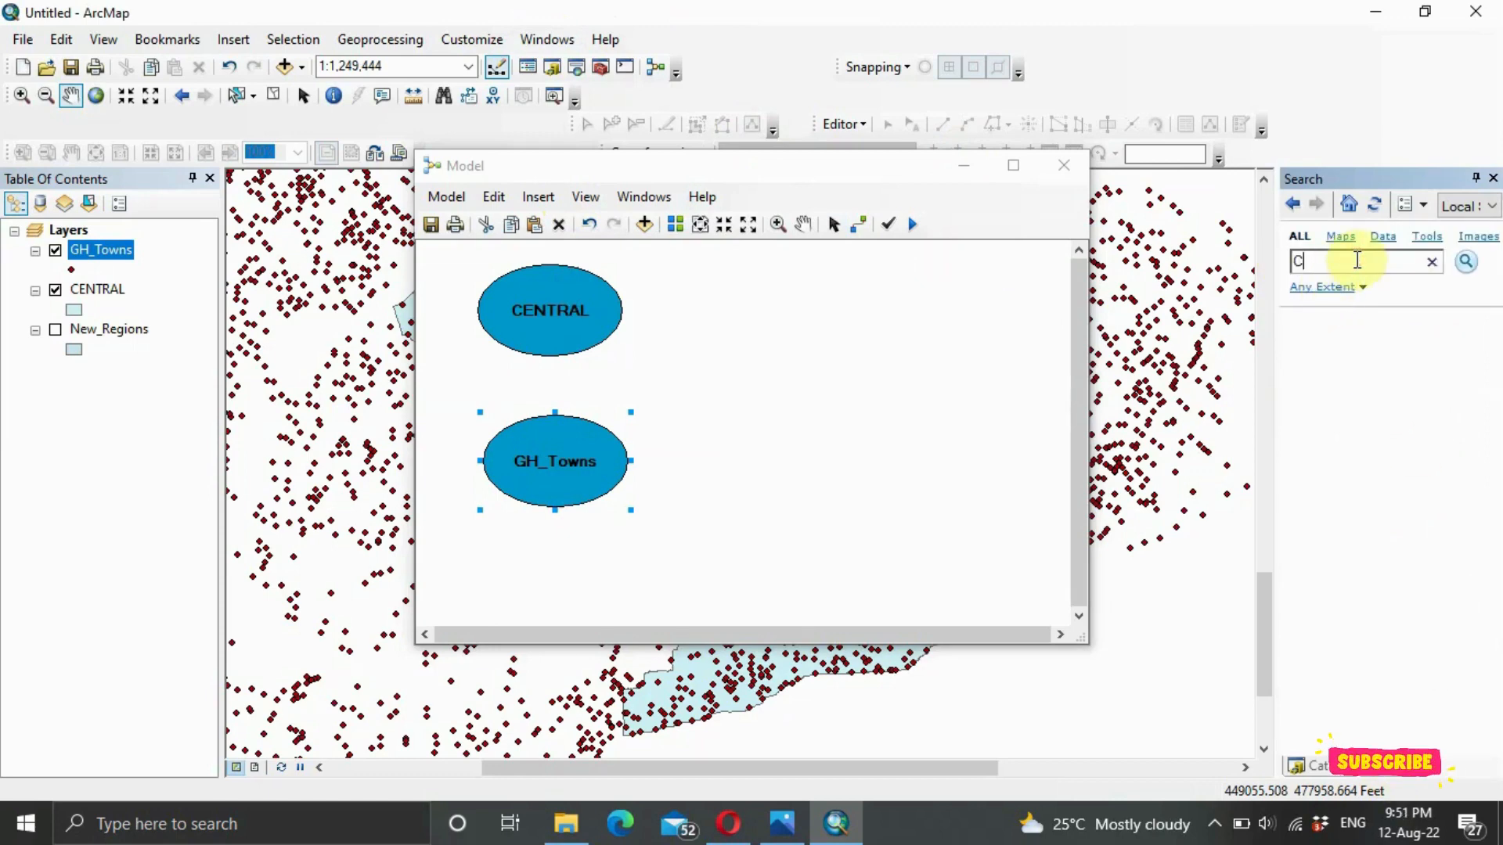
pyautogui.write('lip')
pyautogui.click(1468, 264)
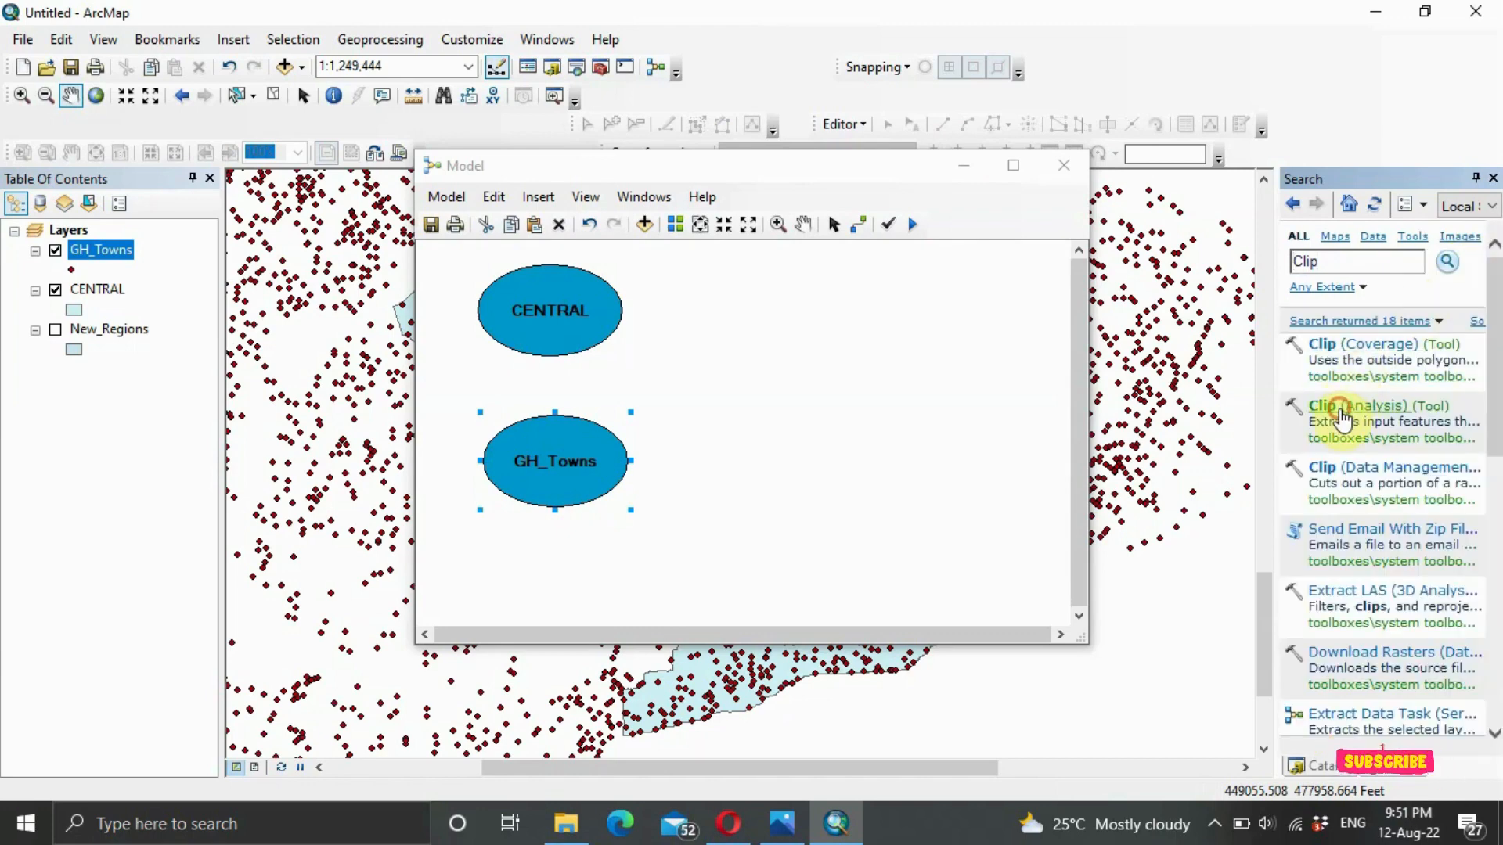
pyautogui.moveTo(1341, 414); pyautogui.dragTo(728, 307)
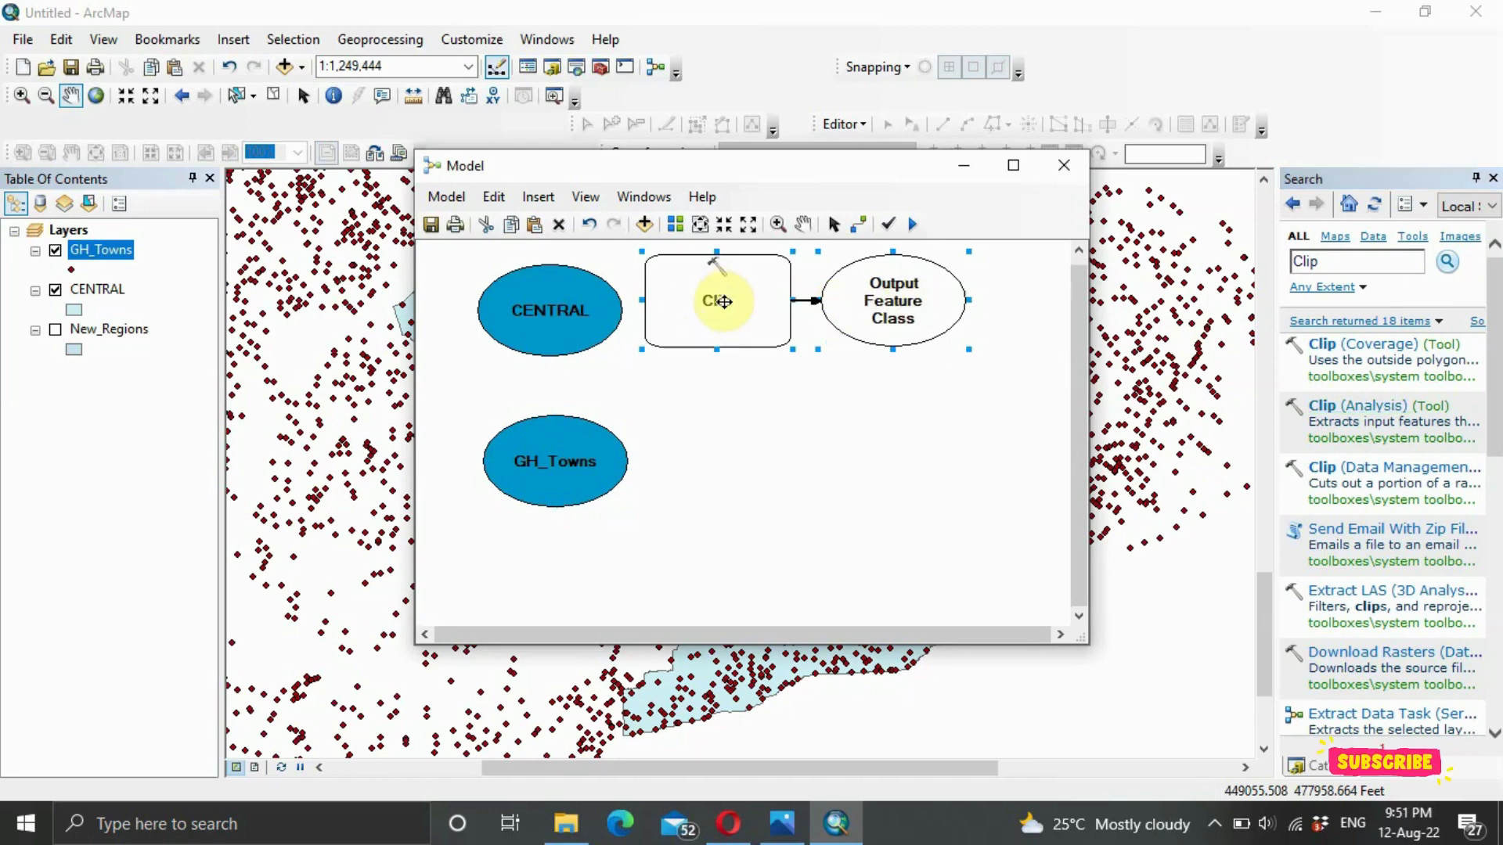
# Step: Configure the Clip tool with the model's GH_Towns variable as input features and CENTRAL as clip features, keeping the default output
pyautogui.click(722, 301)
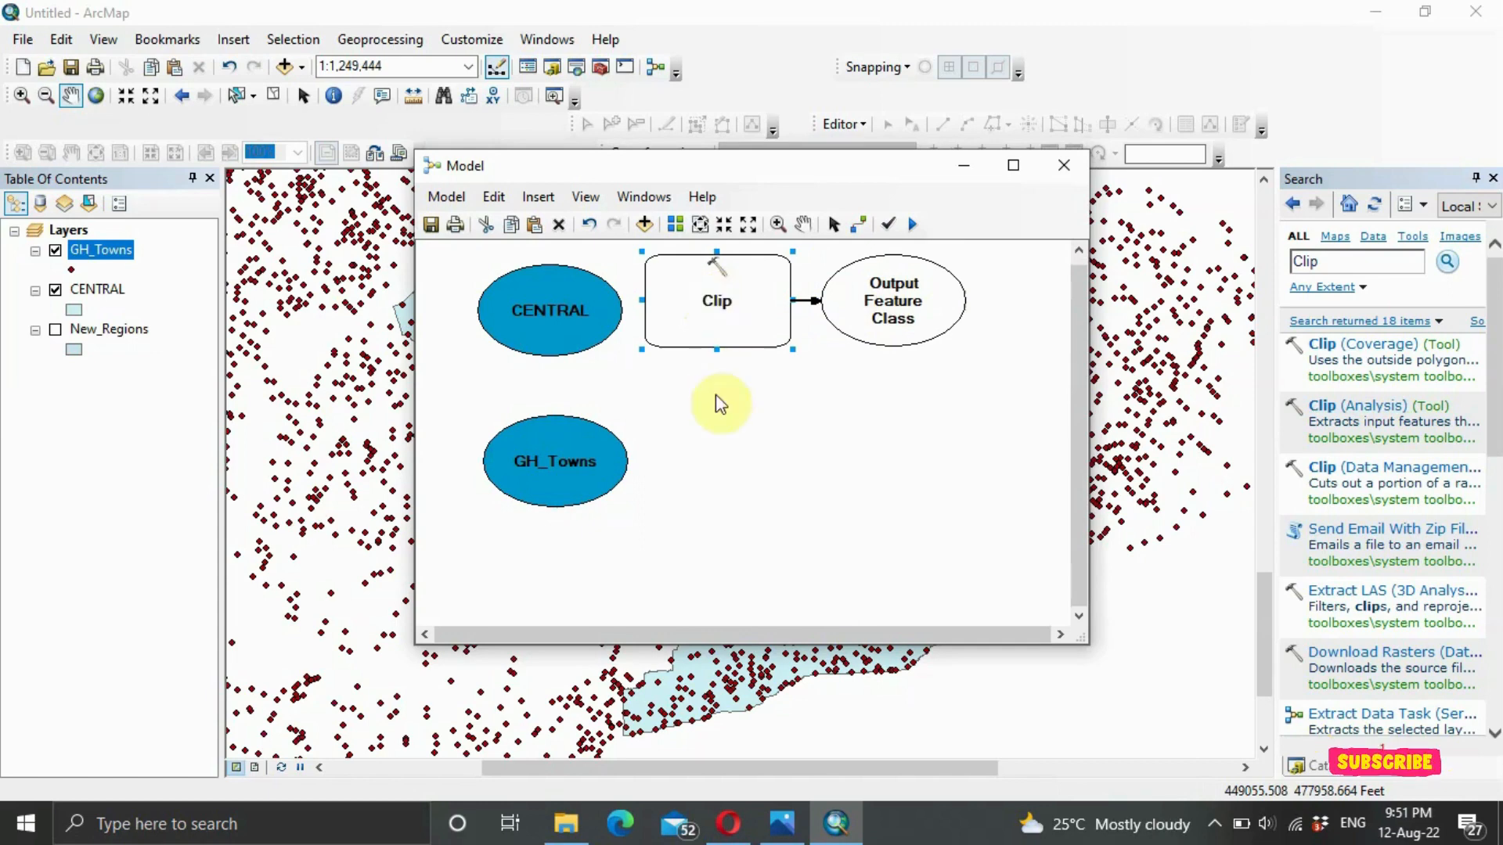
pyautogui.doubleClick(726, 296)
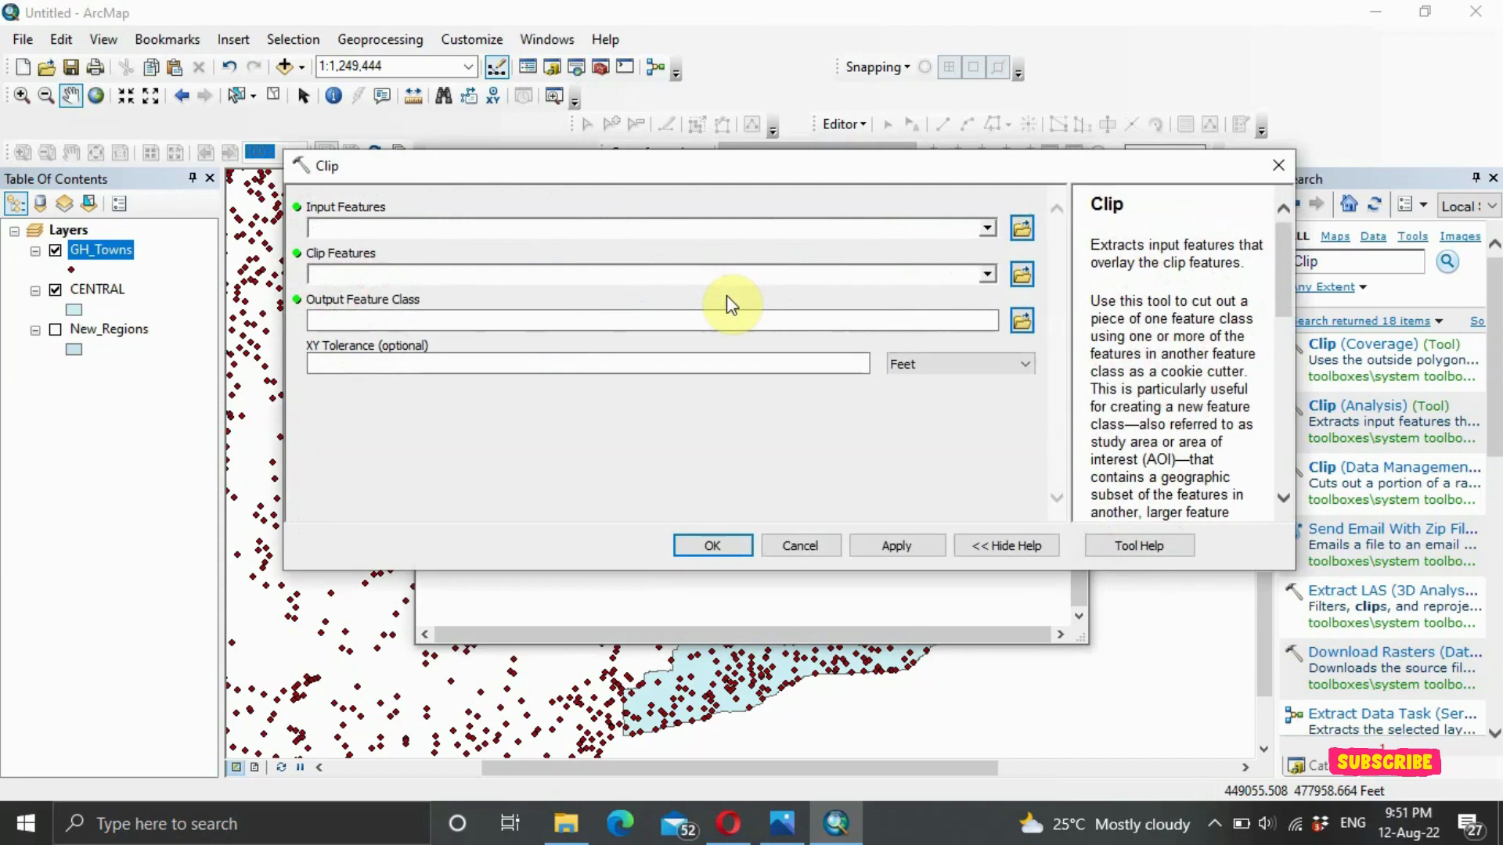
pyautogui.click(989, 228)
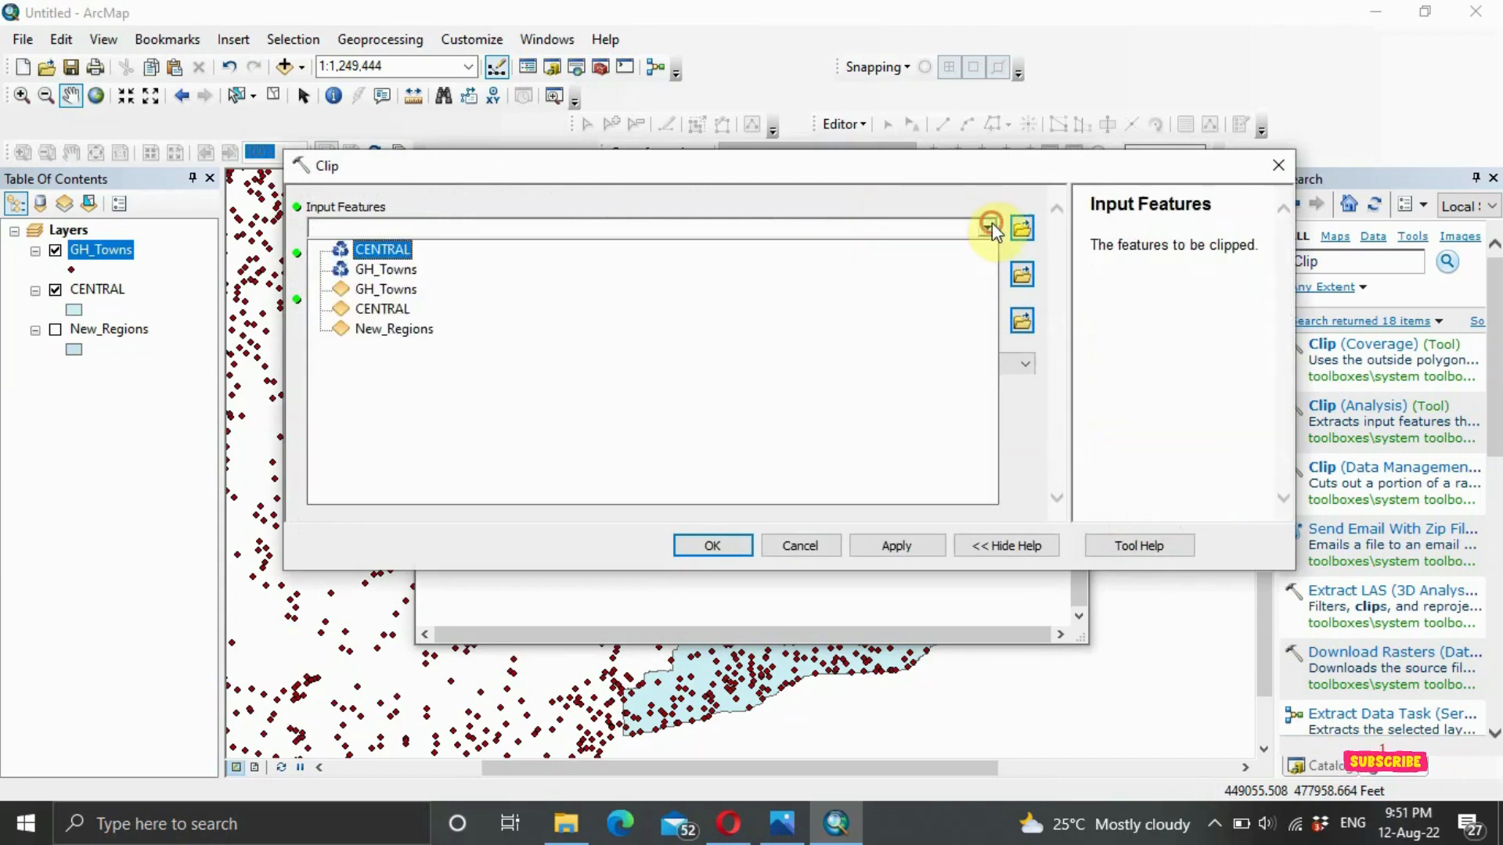
pyautogui.click(361, 272)
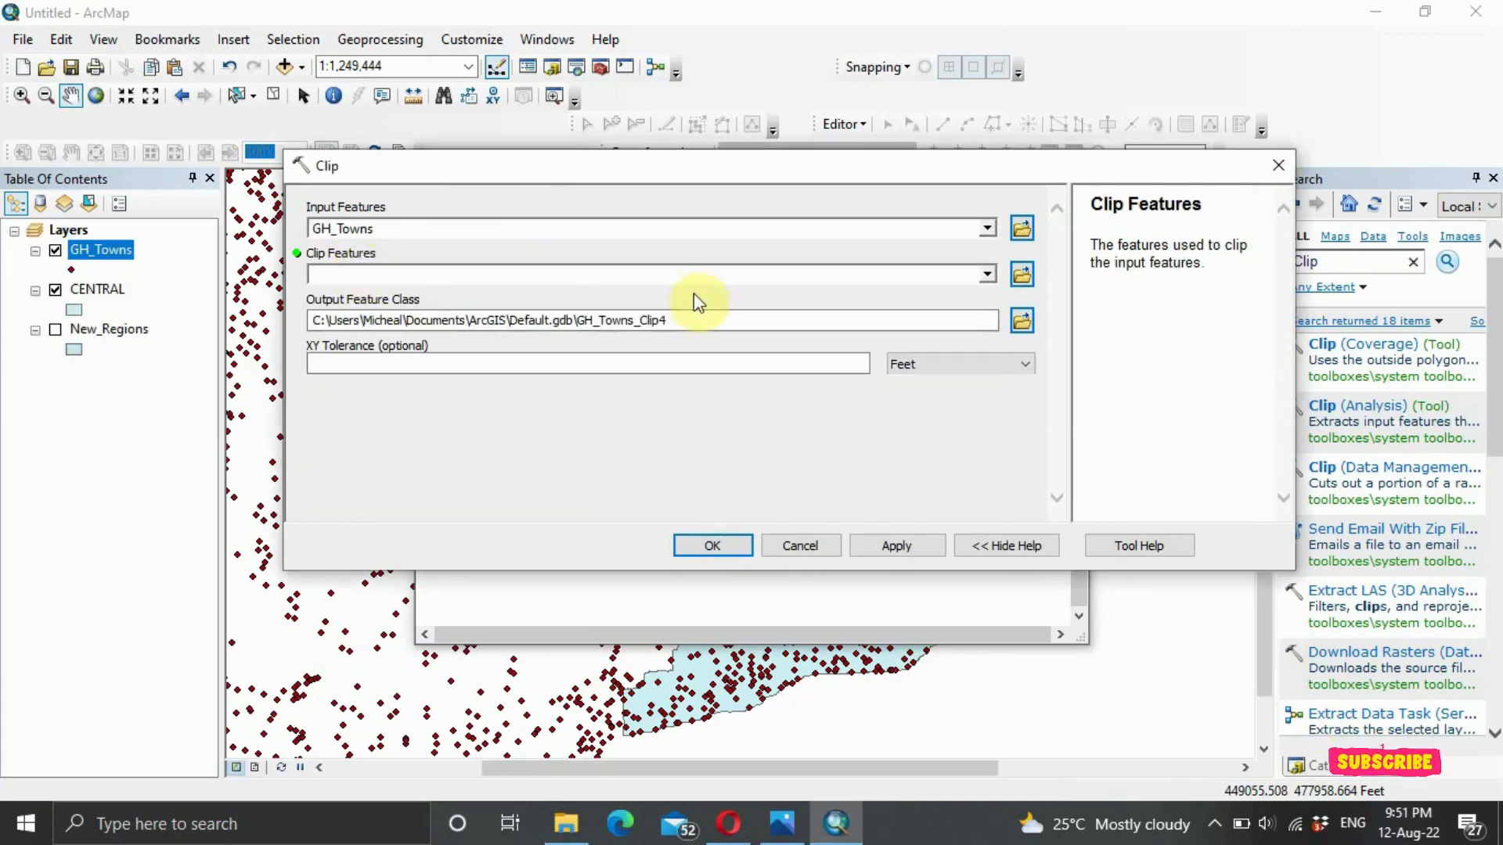
pyautogui.click(983, 281)
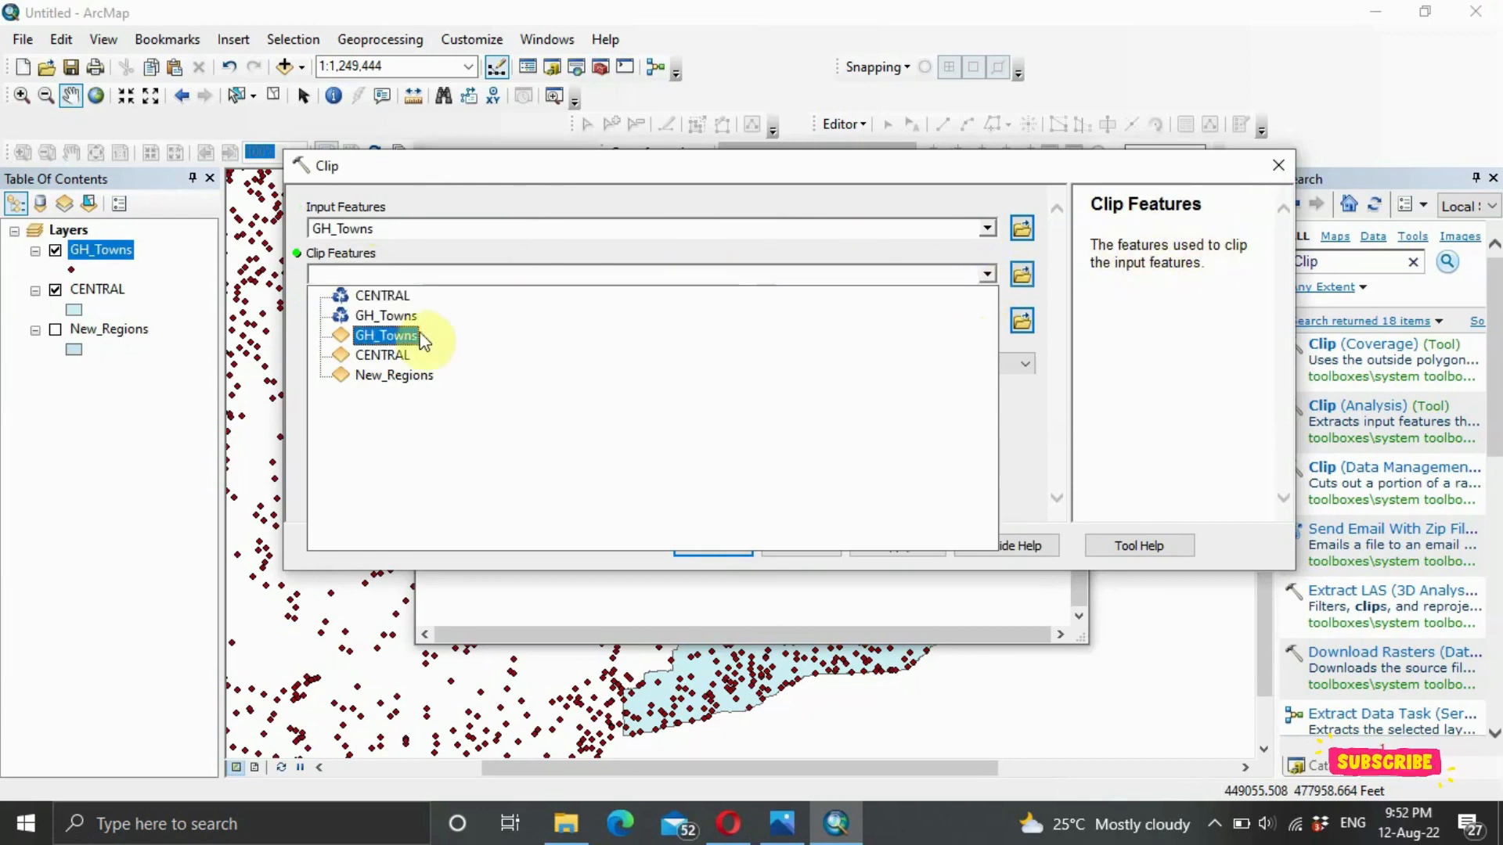
pyautogui.click(392, 297)
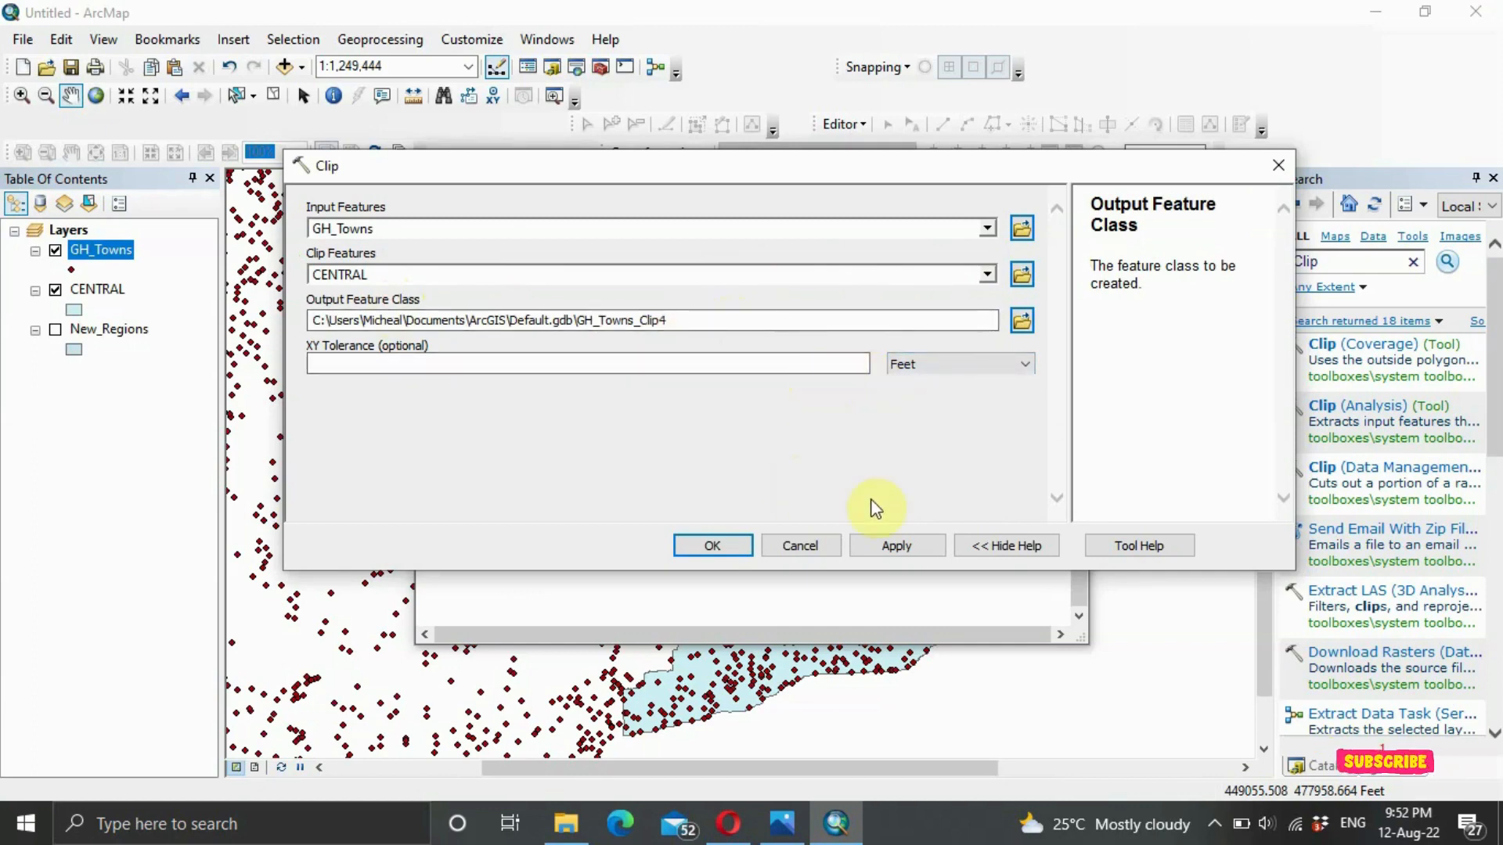
pyautogui.click(897, 546)
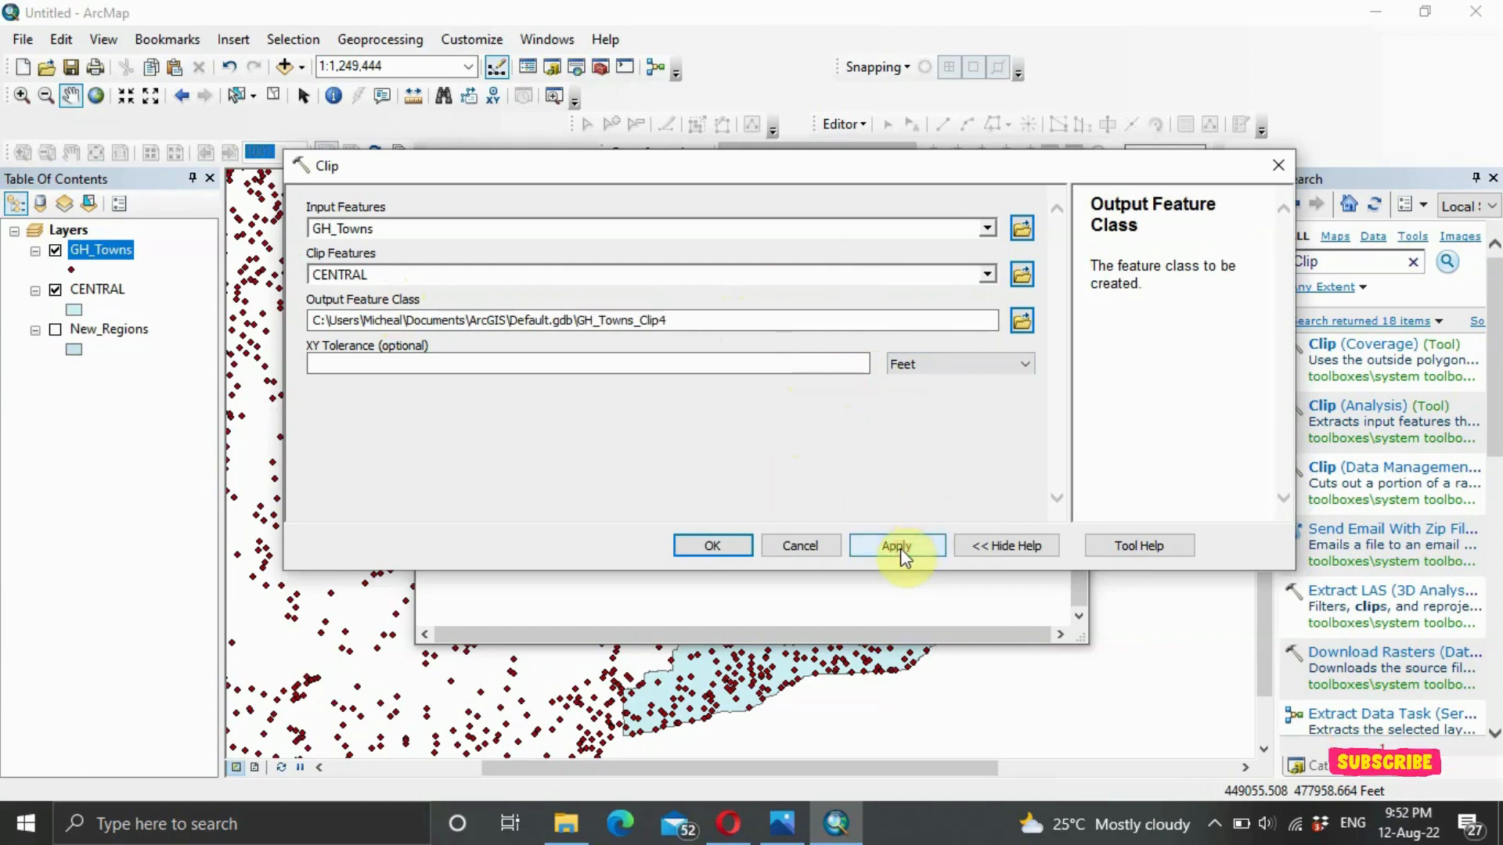
pyautogui.click(713, 545)
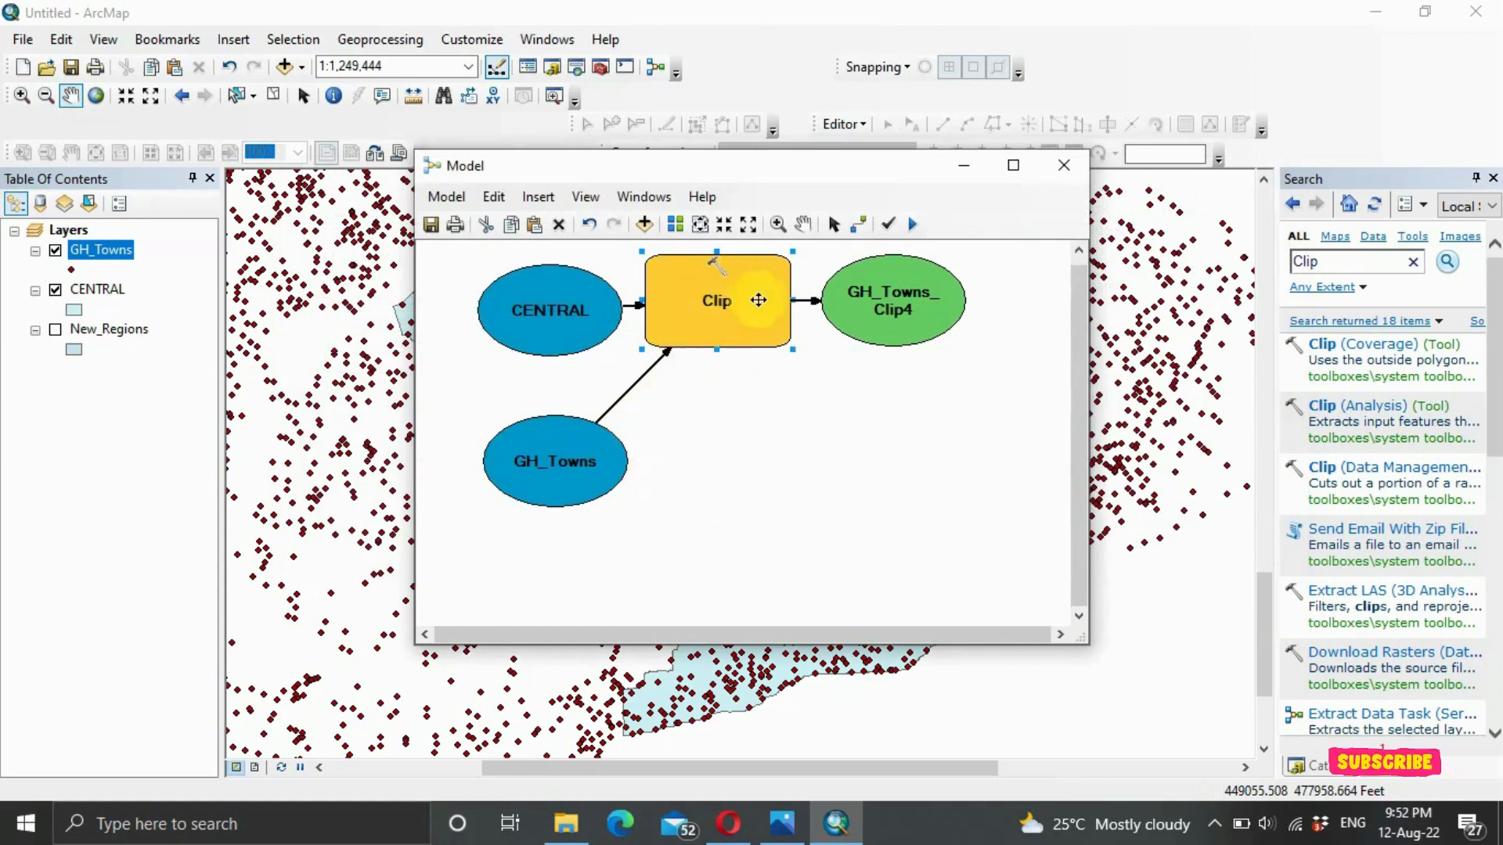
pyautogui.moveTo(956, 324)
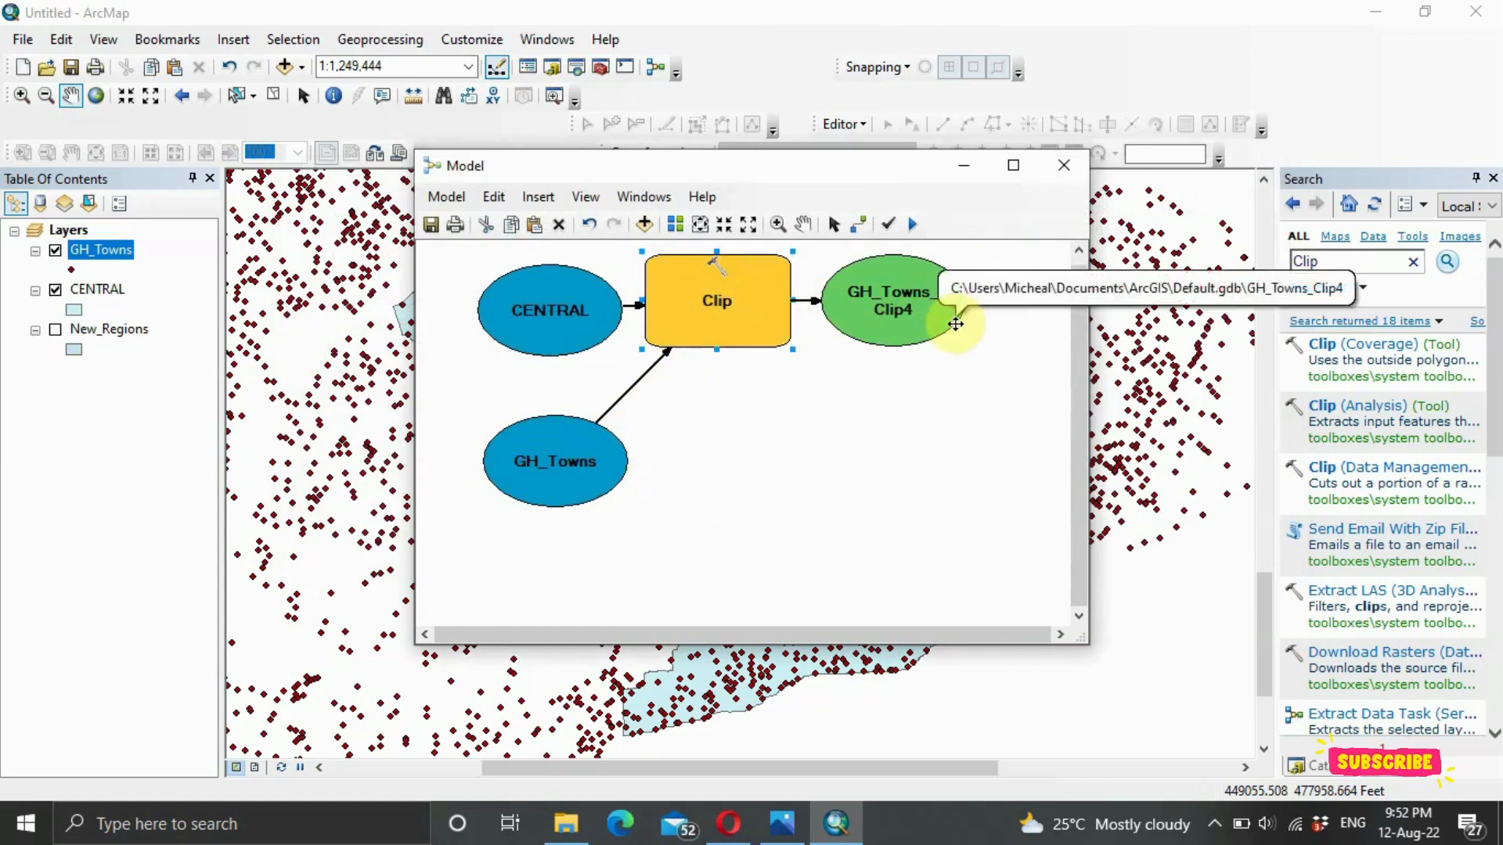
# Step: Search for the Buffer tool and add Buffer (Analysis) to the model below Clip
pyautogui.click(1413, 264)
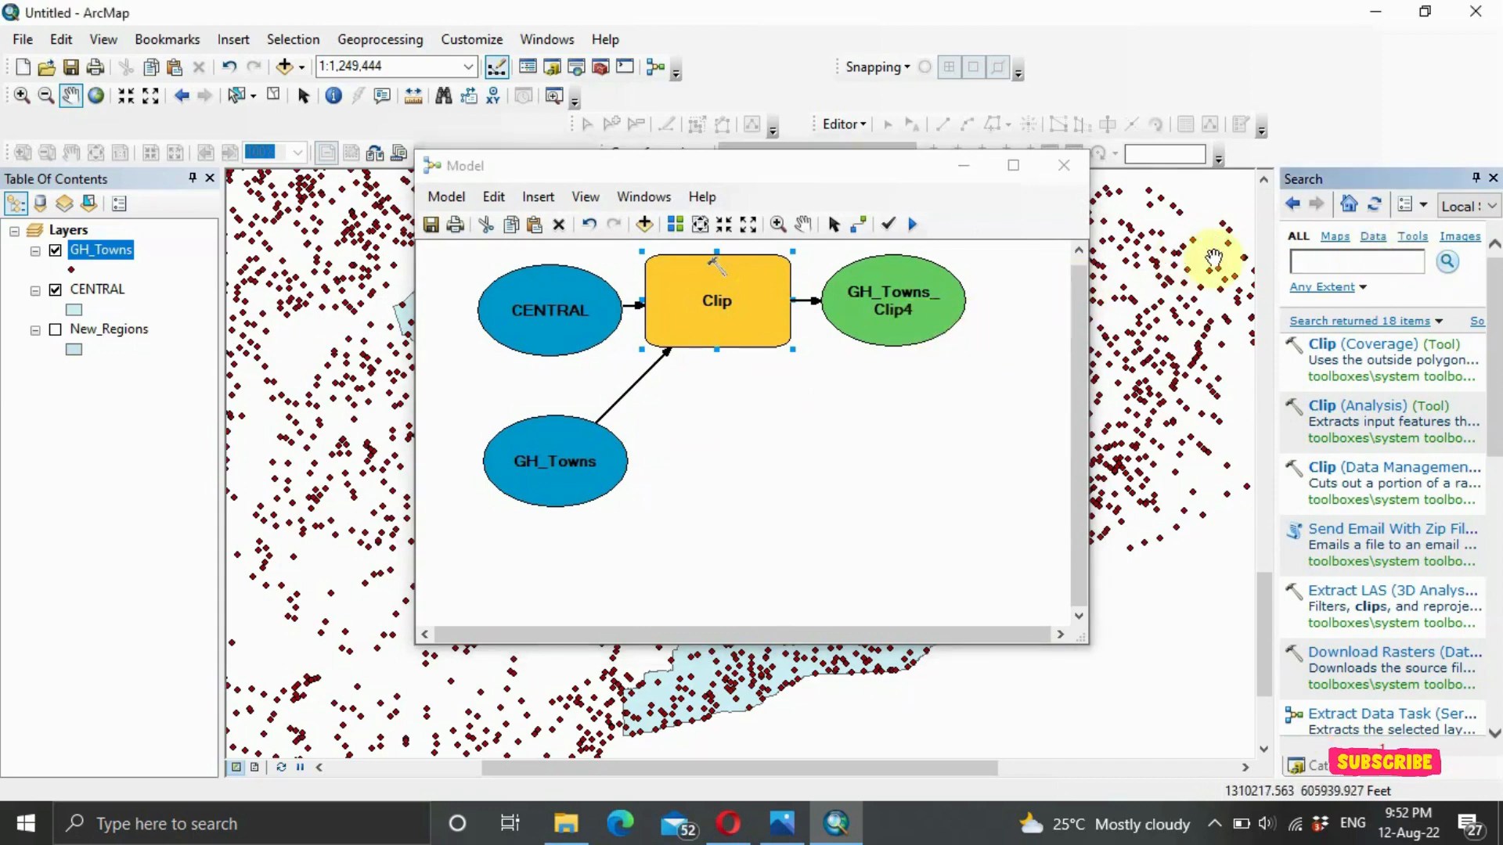
pyautogui.click(1301, 263)
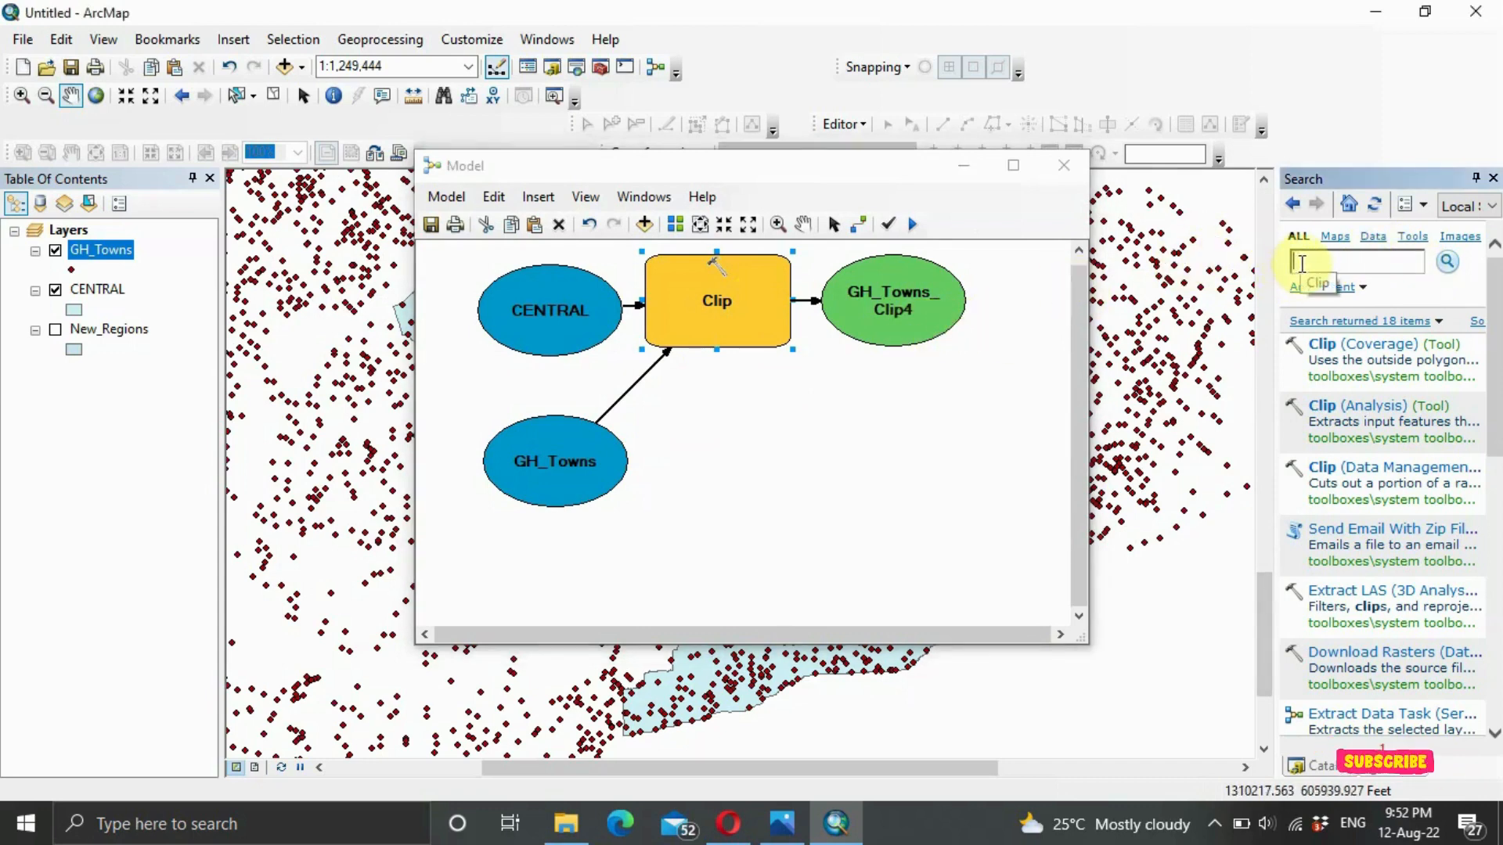
pyautogui.write('Ex')
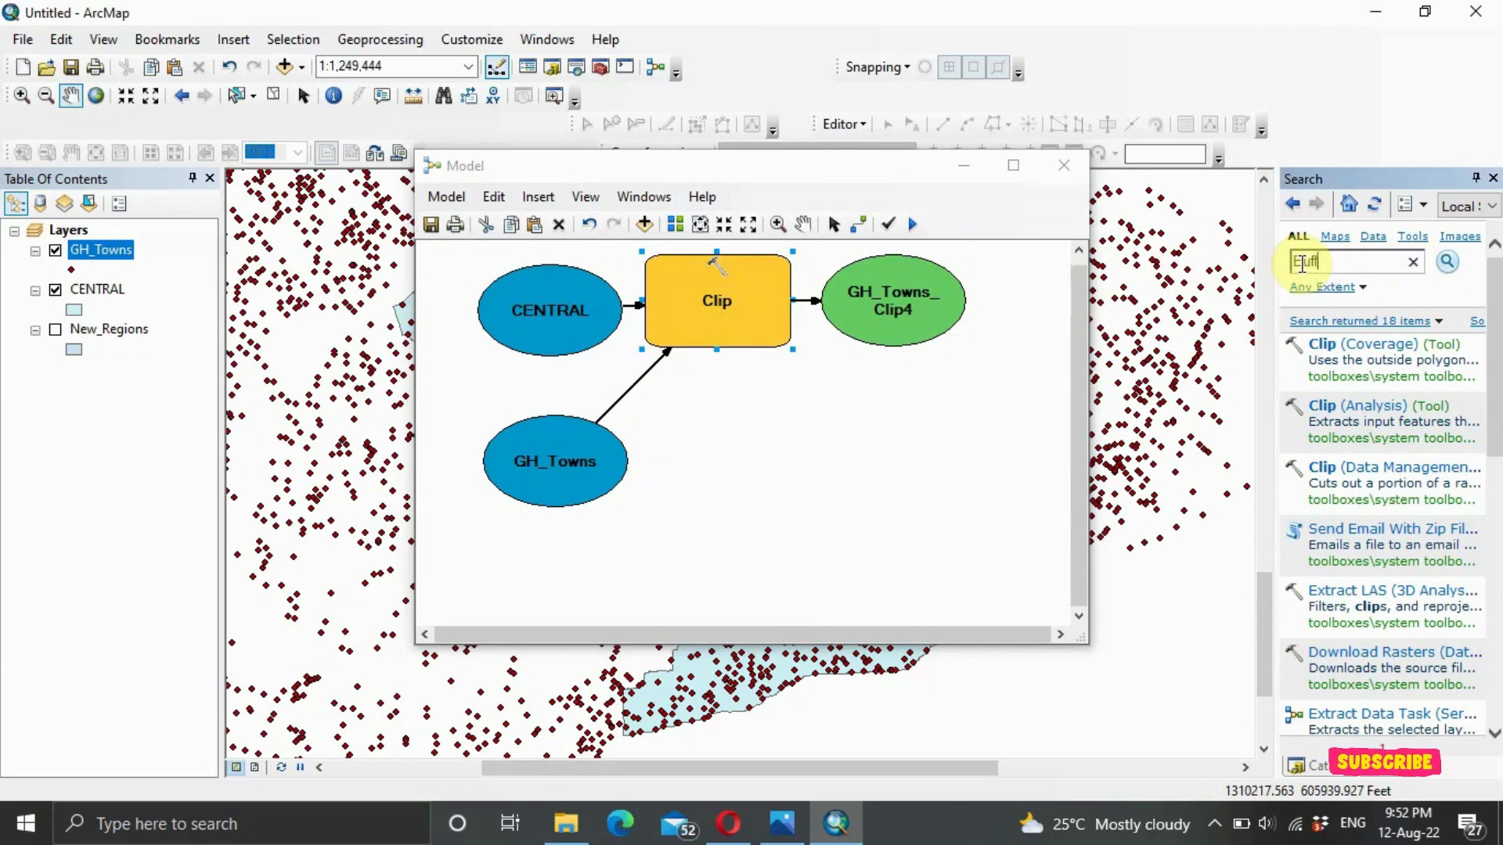
pyautogui.click(1447, 264)
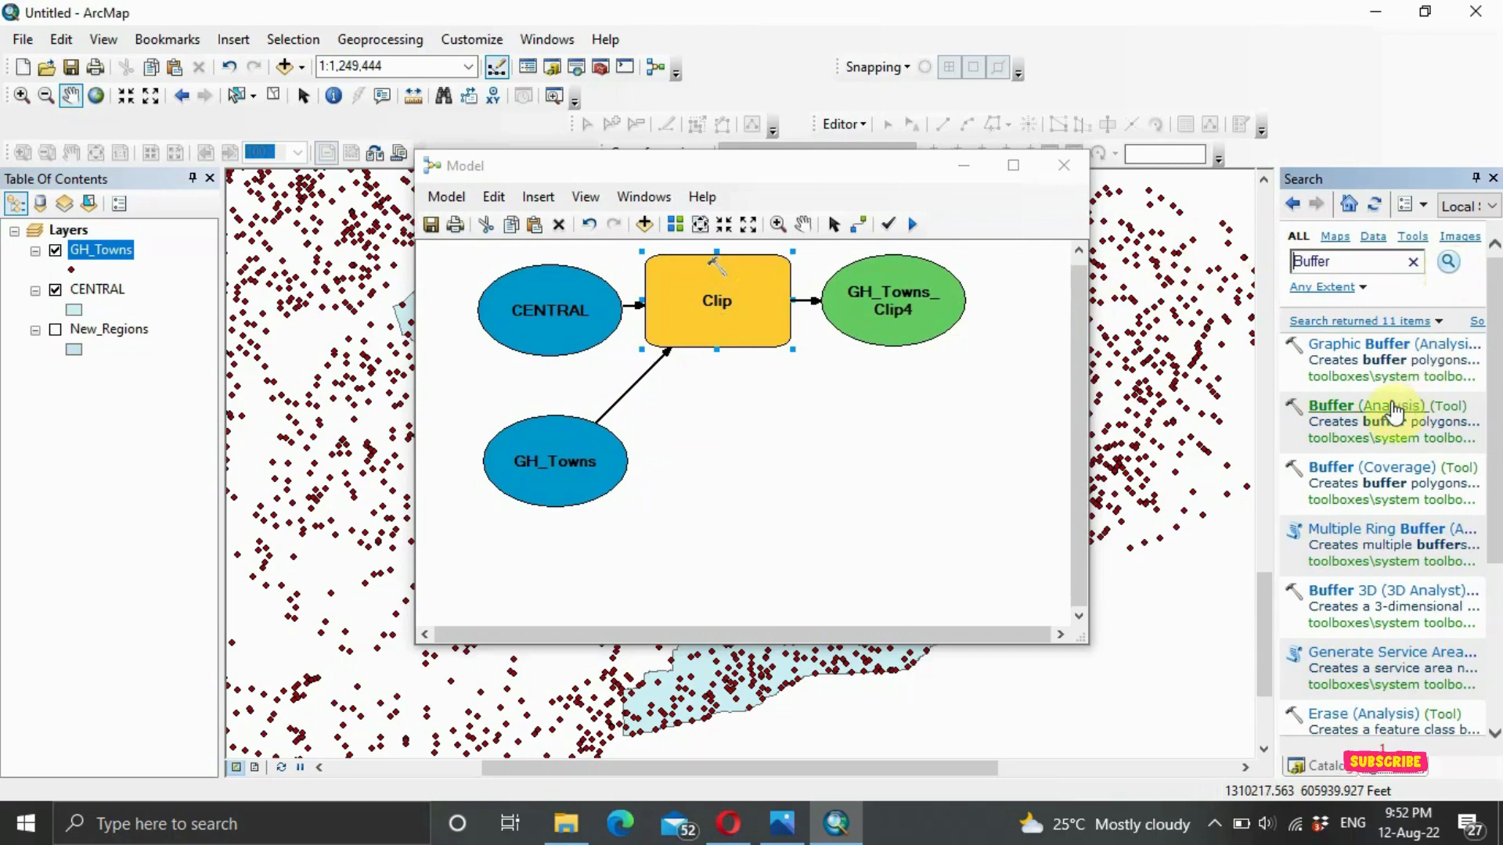
pyautogui.moveTo(1392, 412); pyautogui.dragTo(724, 434)
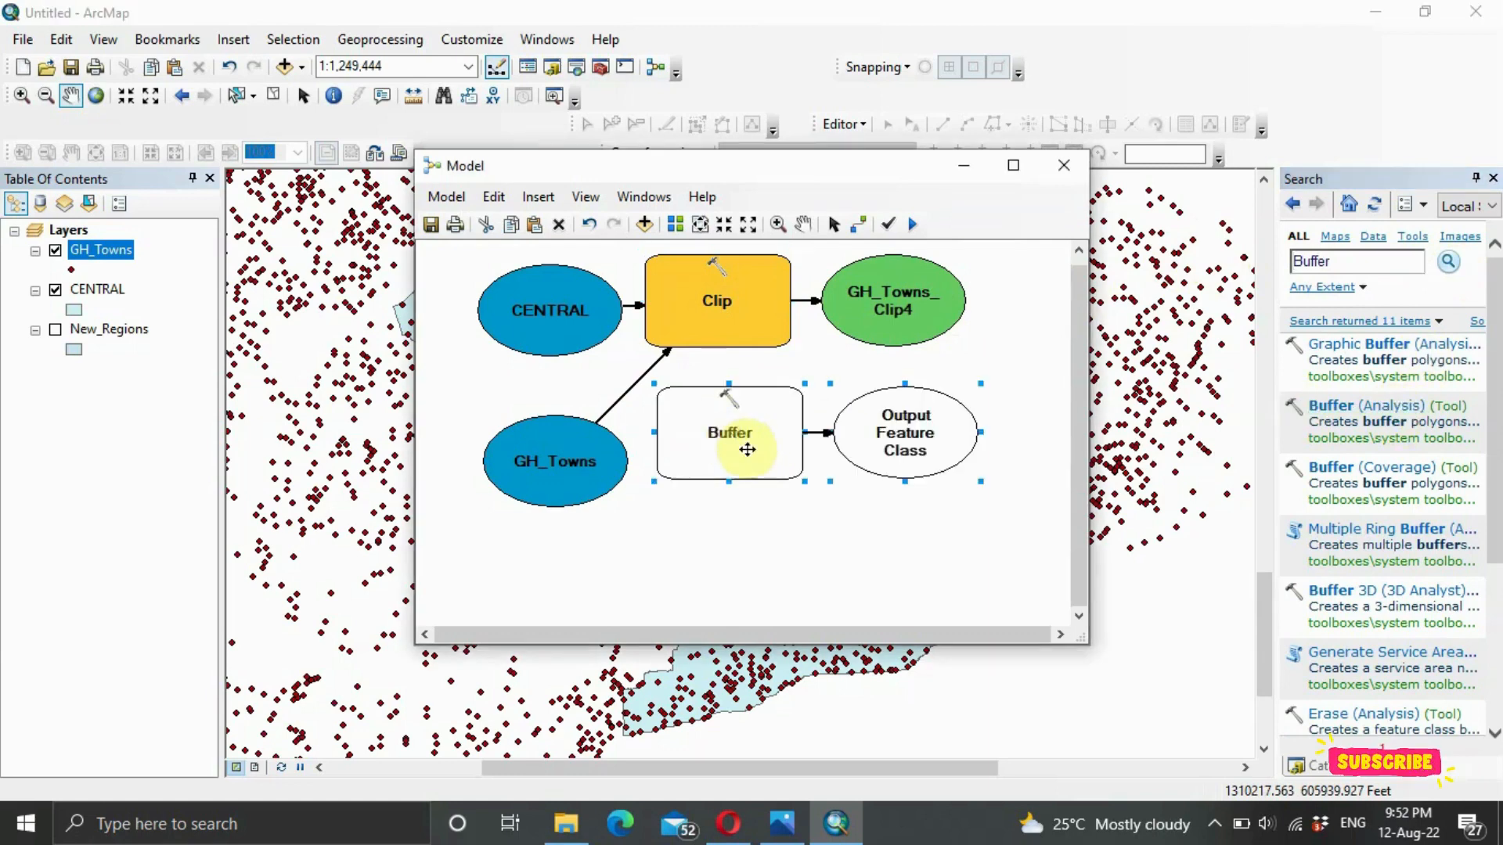
# Step: Configure the Buffer tool with GH_Towns_Clip4 as input features and a linear distance of 20 Kilometers, keeping the default output
pyautogui.doubleClick(747, 447)
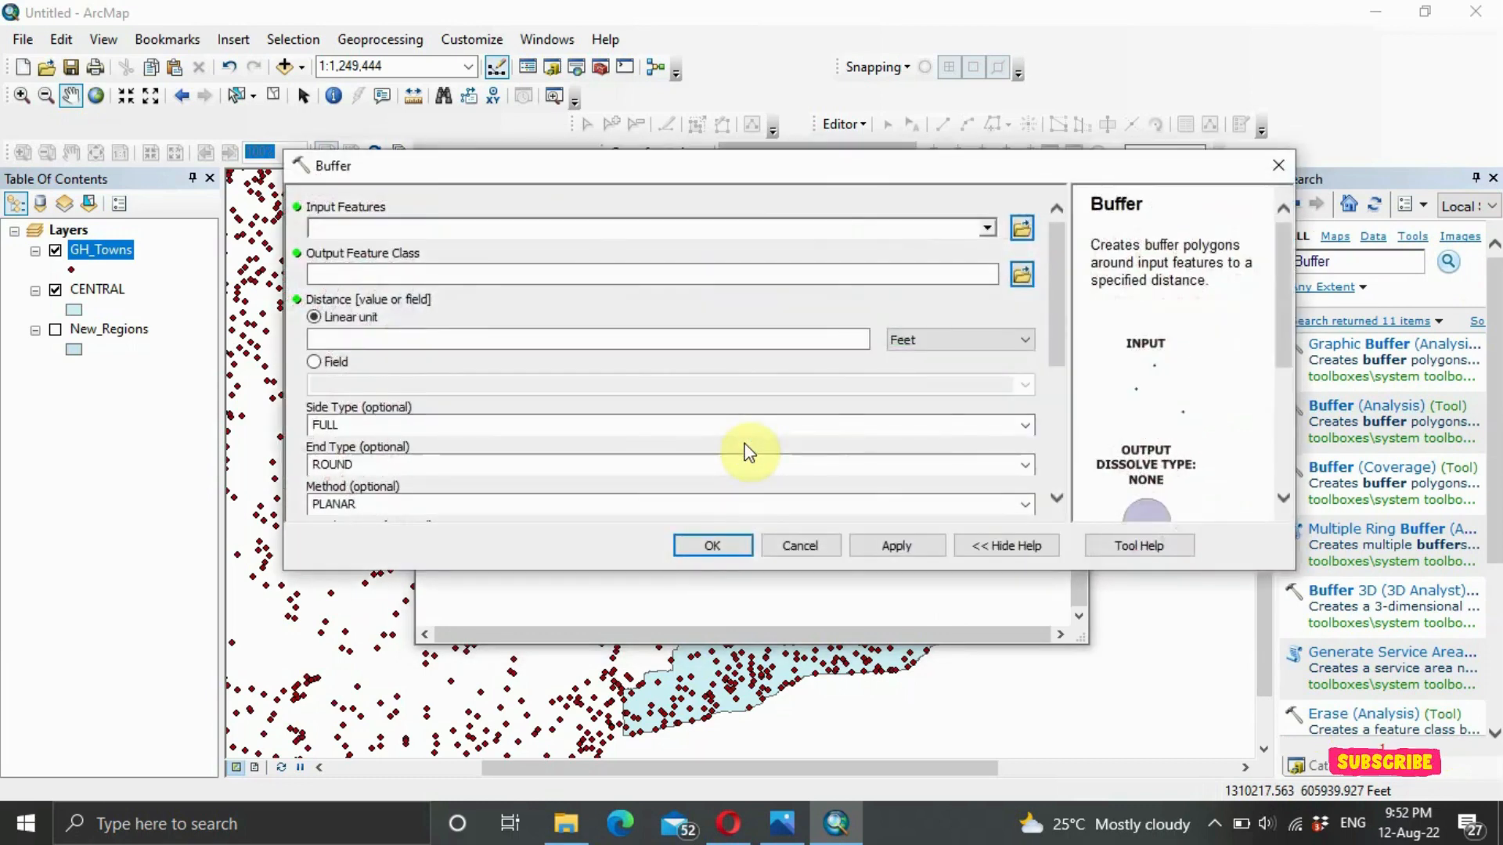
pyautogui.click(988, 235)
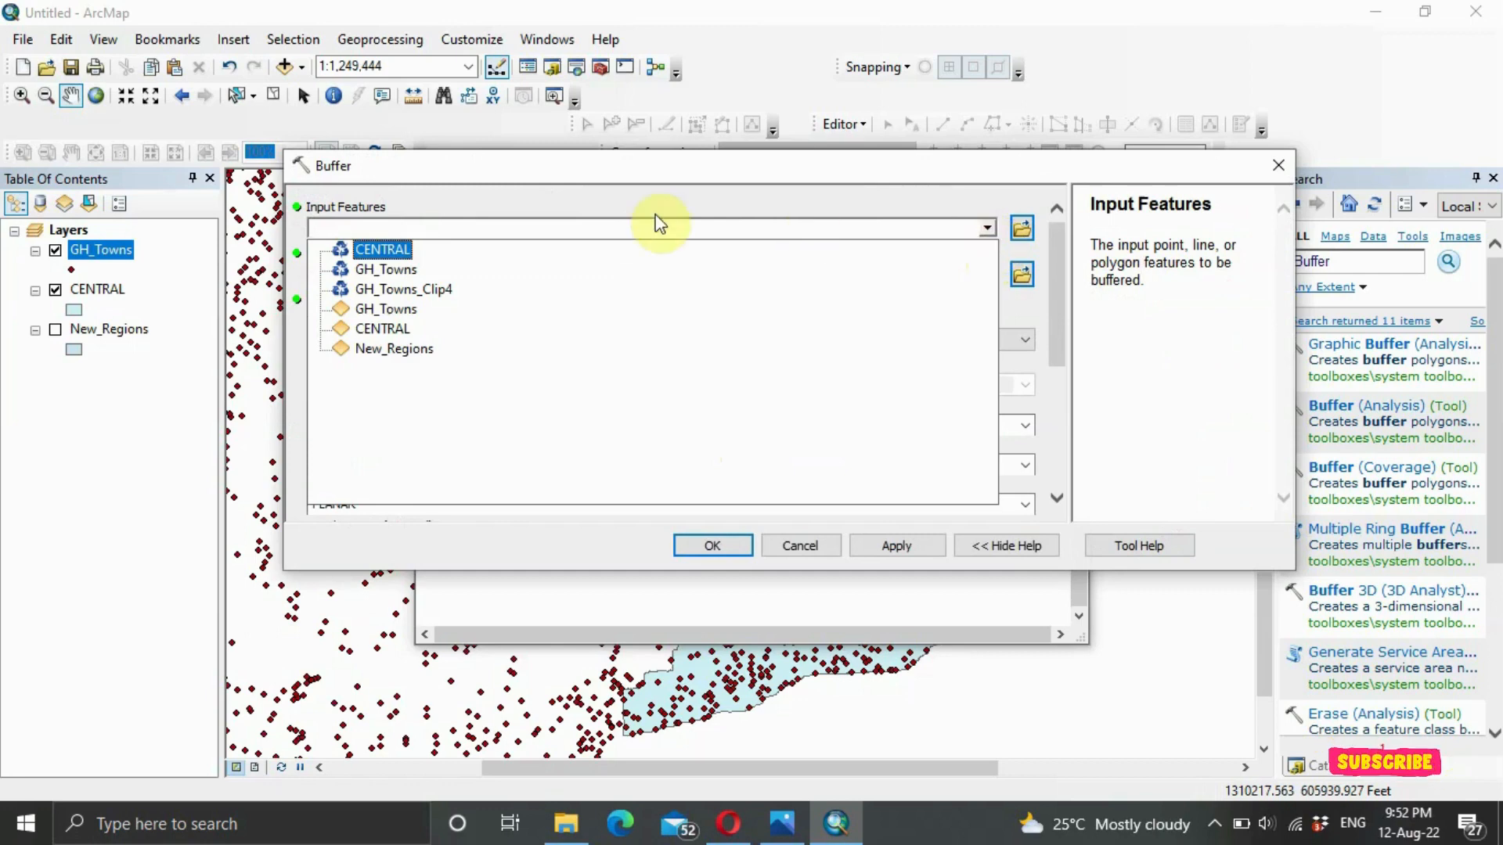
pyautogui.click(364, 291)
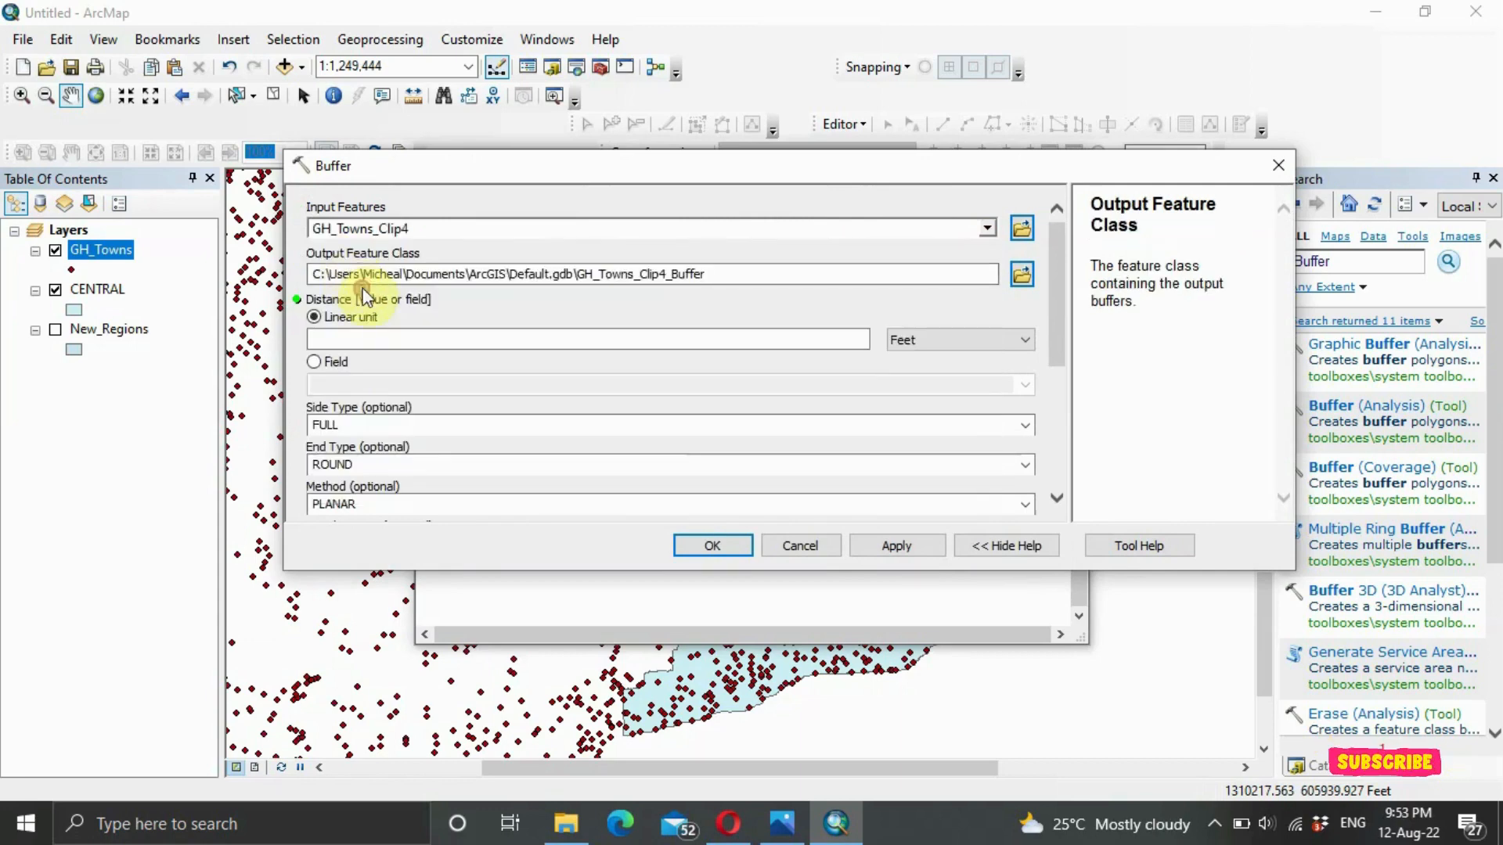
pyautogui.click(745, 338)
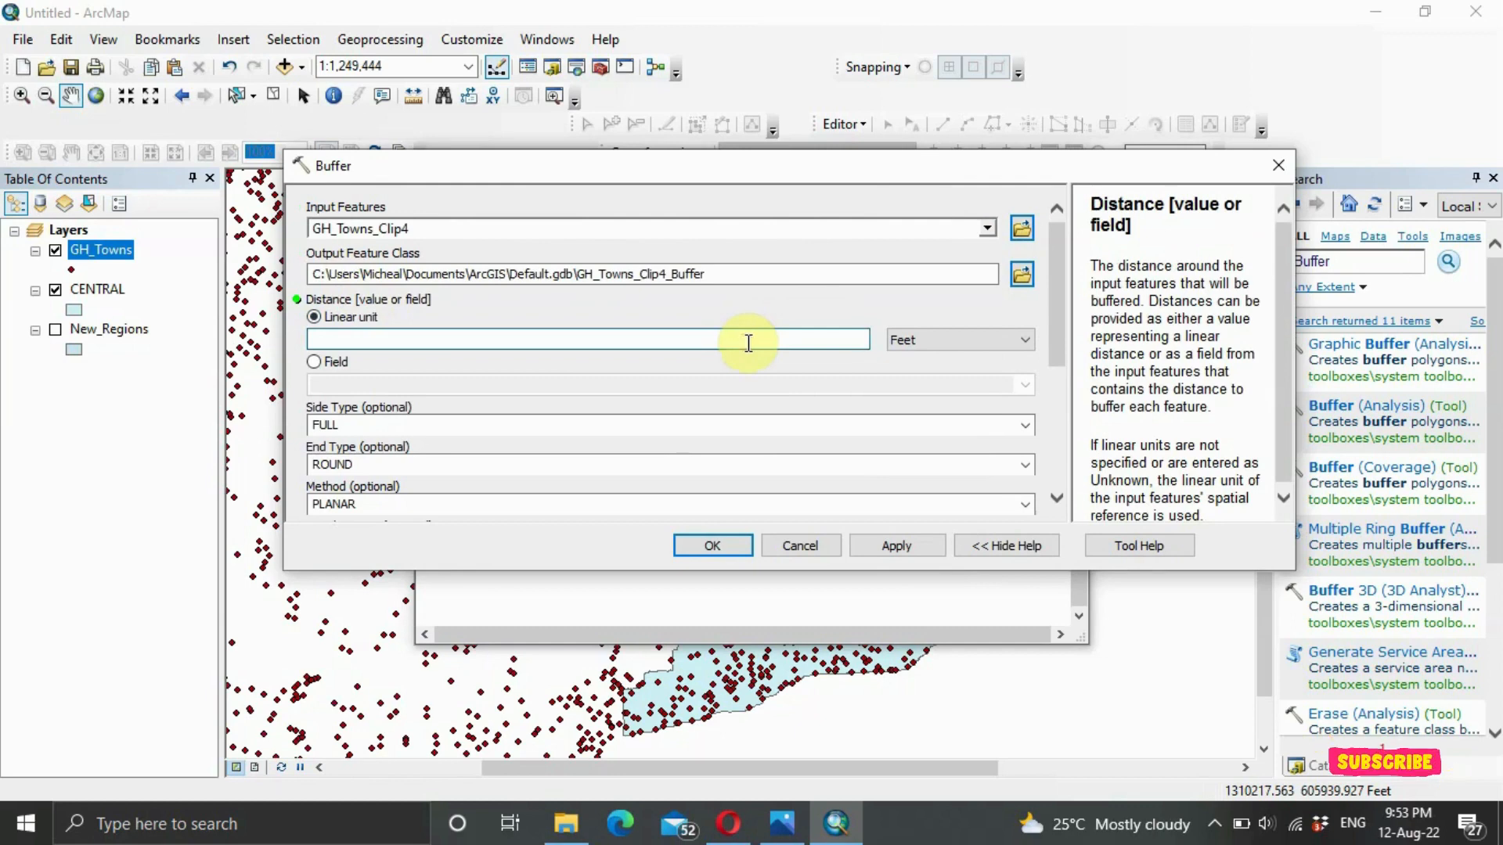
pyautogui.click(997, 342)
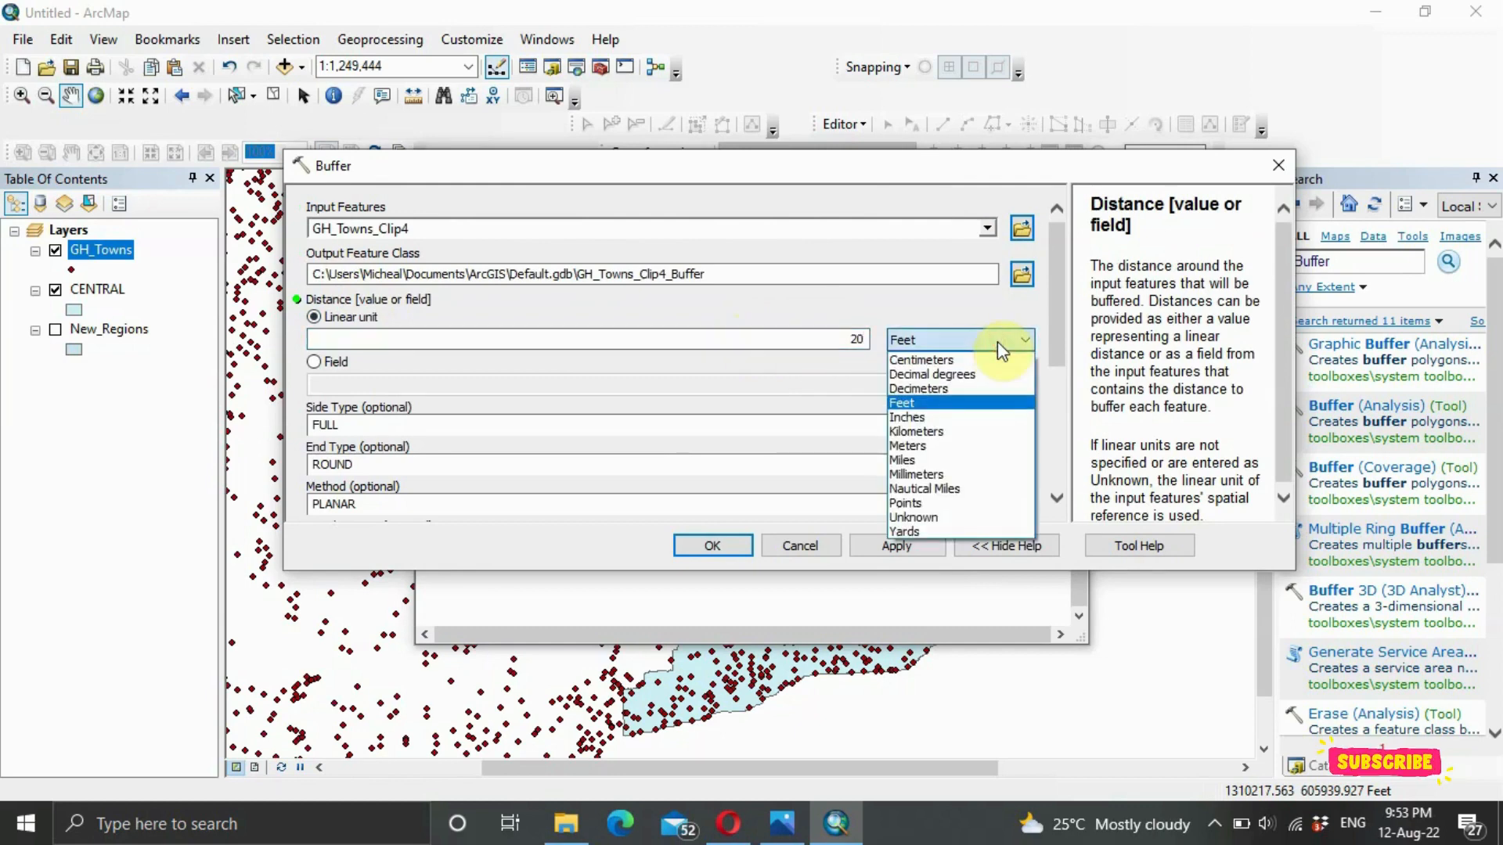
pyautogui.click(946, 432)
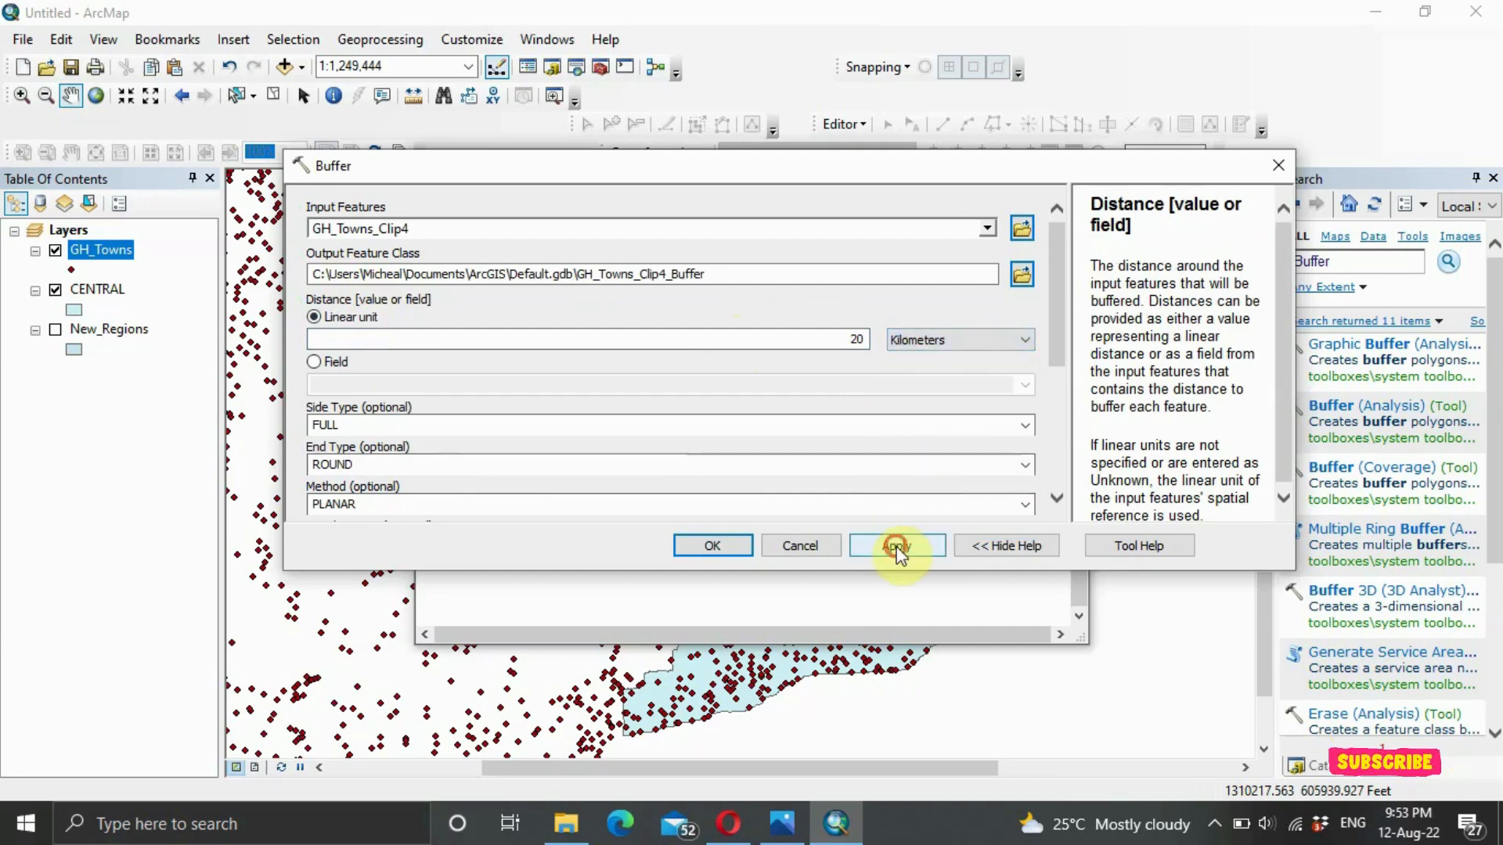
pyautogui.click(704, 548)
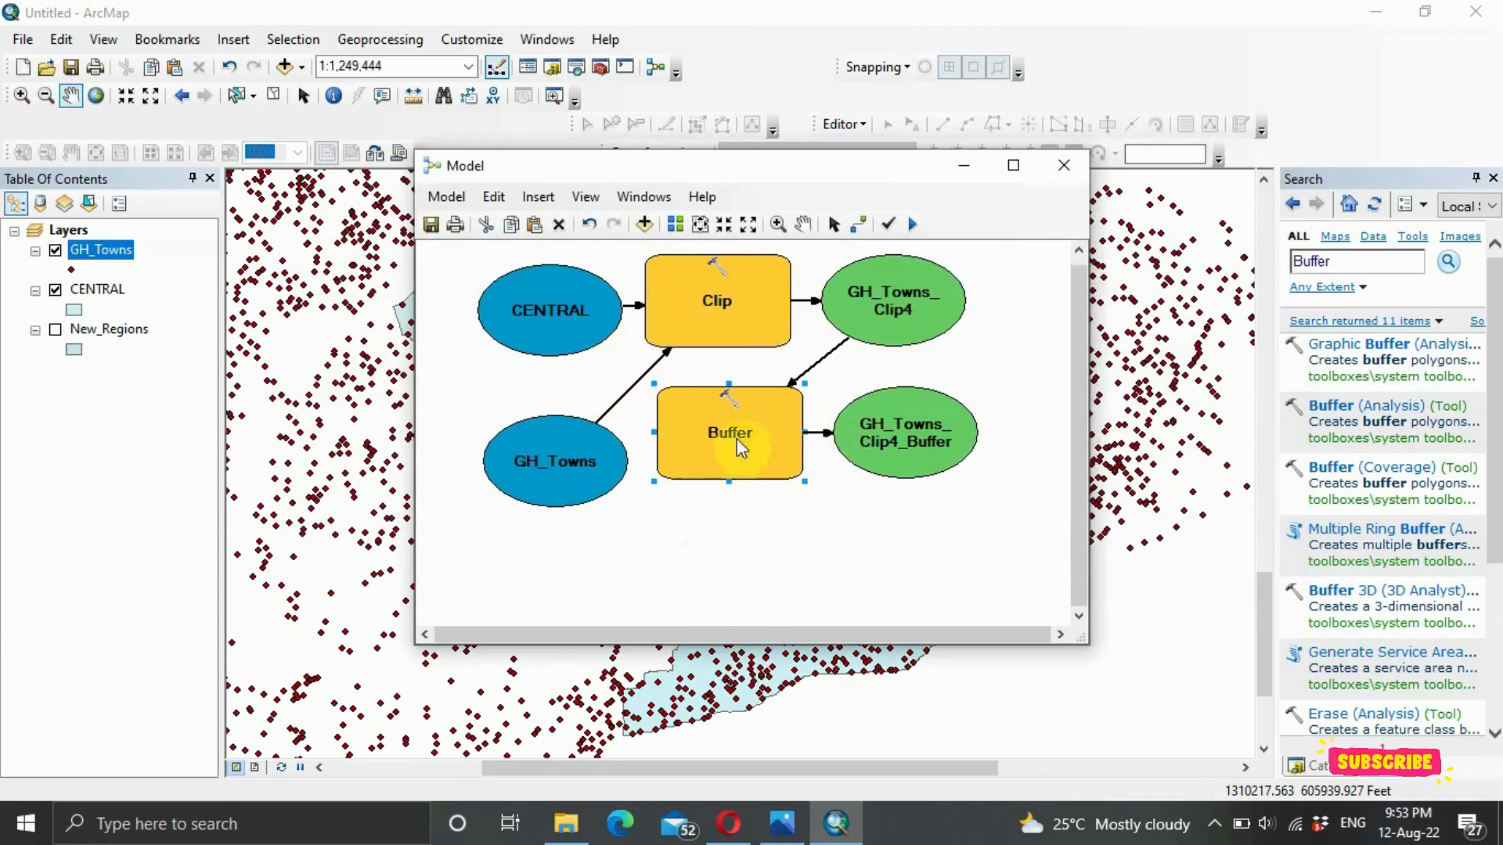
# Step: Validate the entire model and run it, closing the run dialog once it completes
pyautogui.click(864, 228)
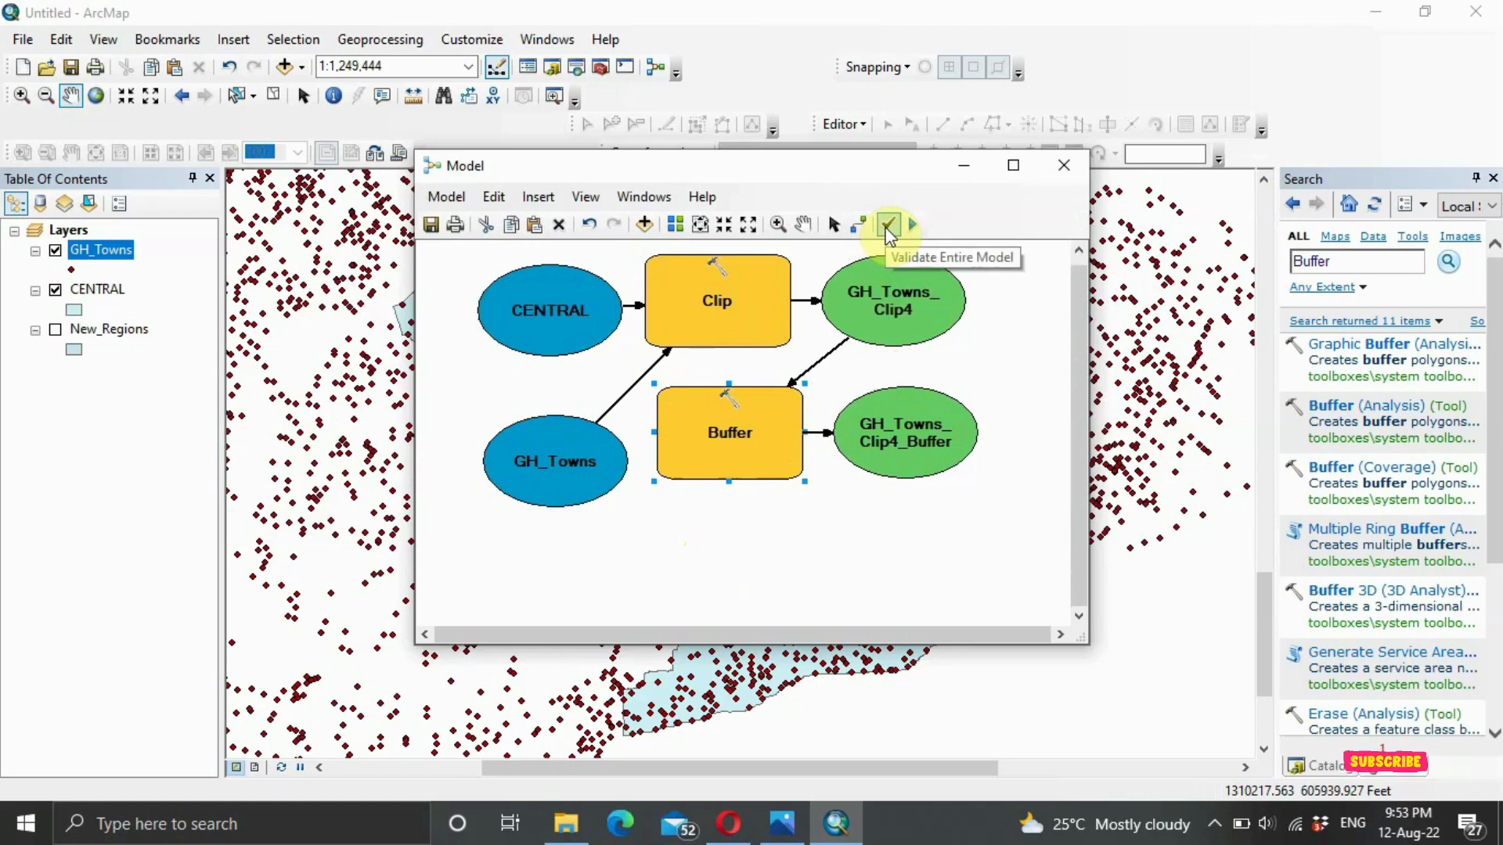
pyautogui.click(889, 229)
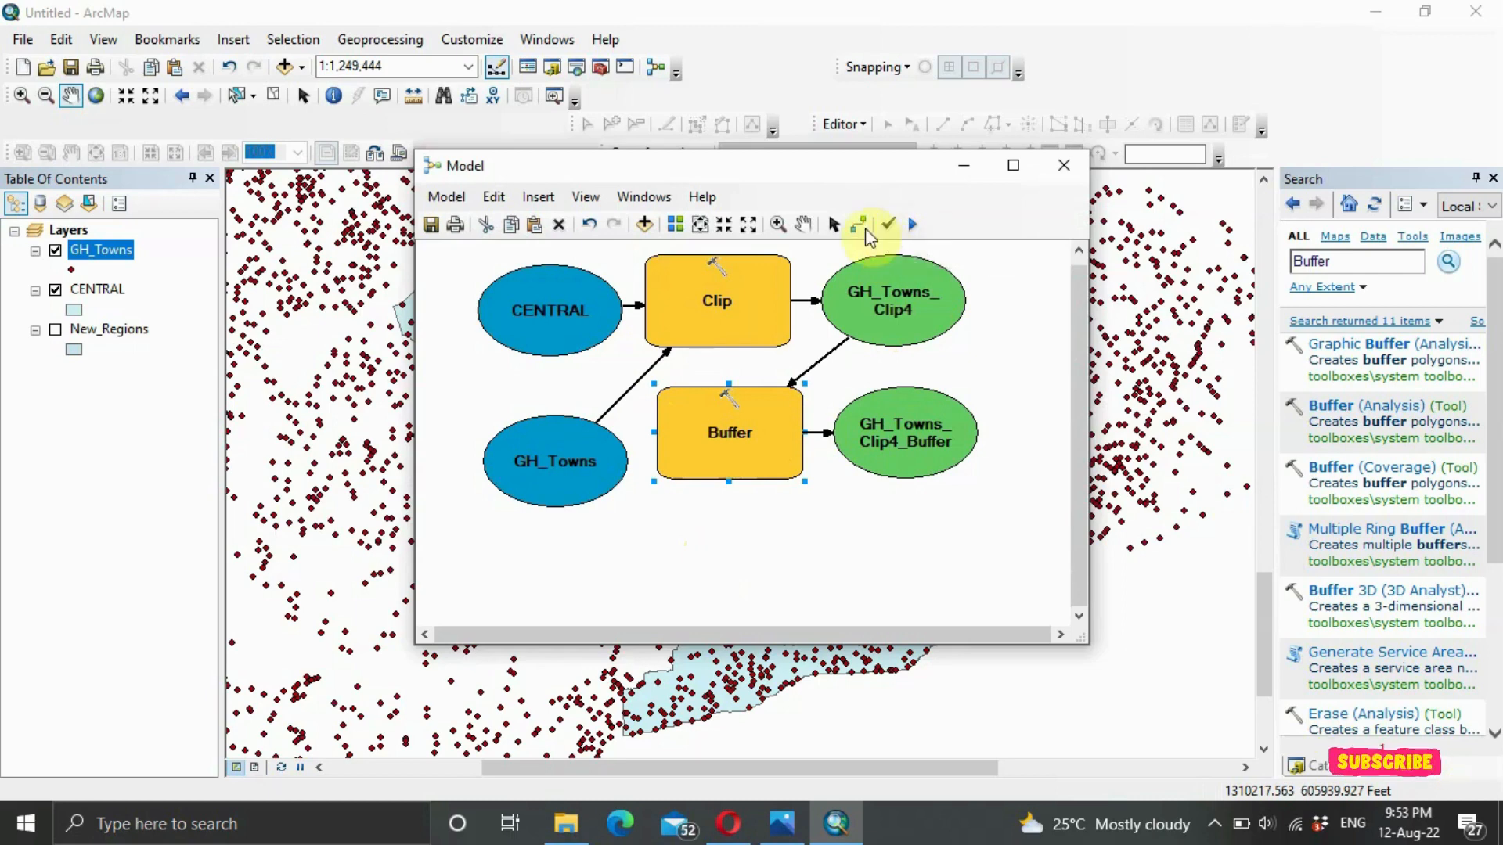
pyautogui.click(897, 227)
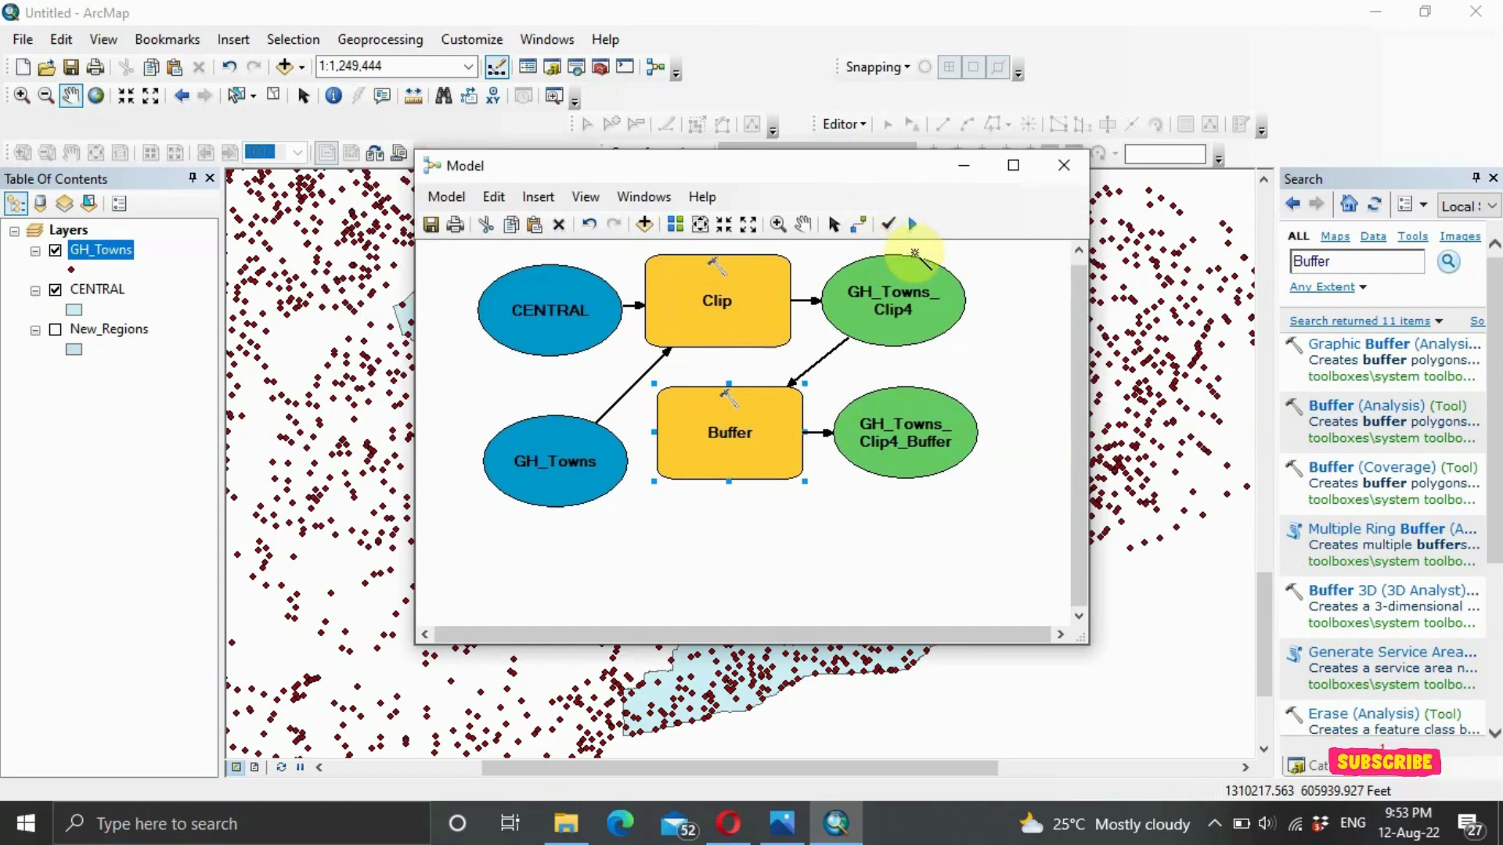
pyautogui.click(911, 227)
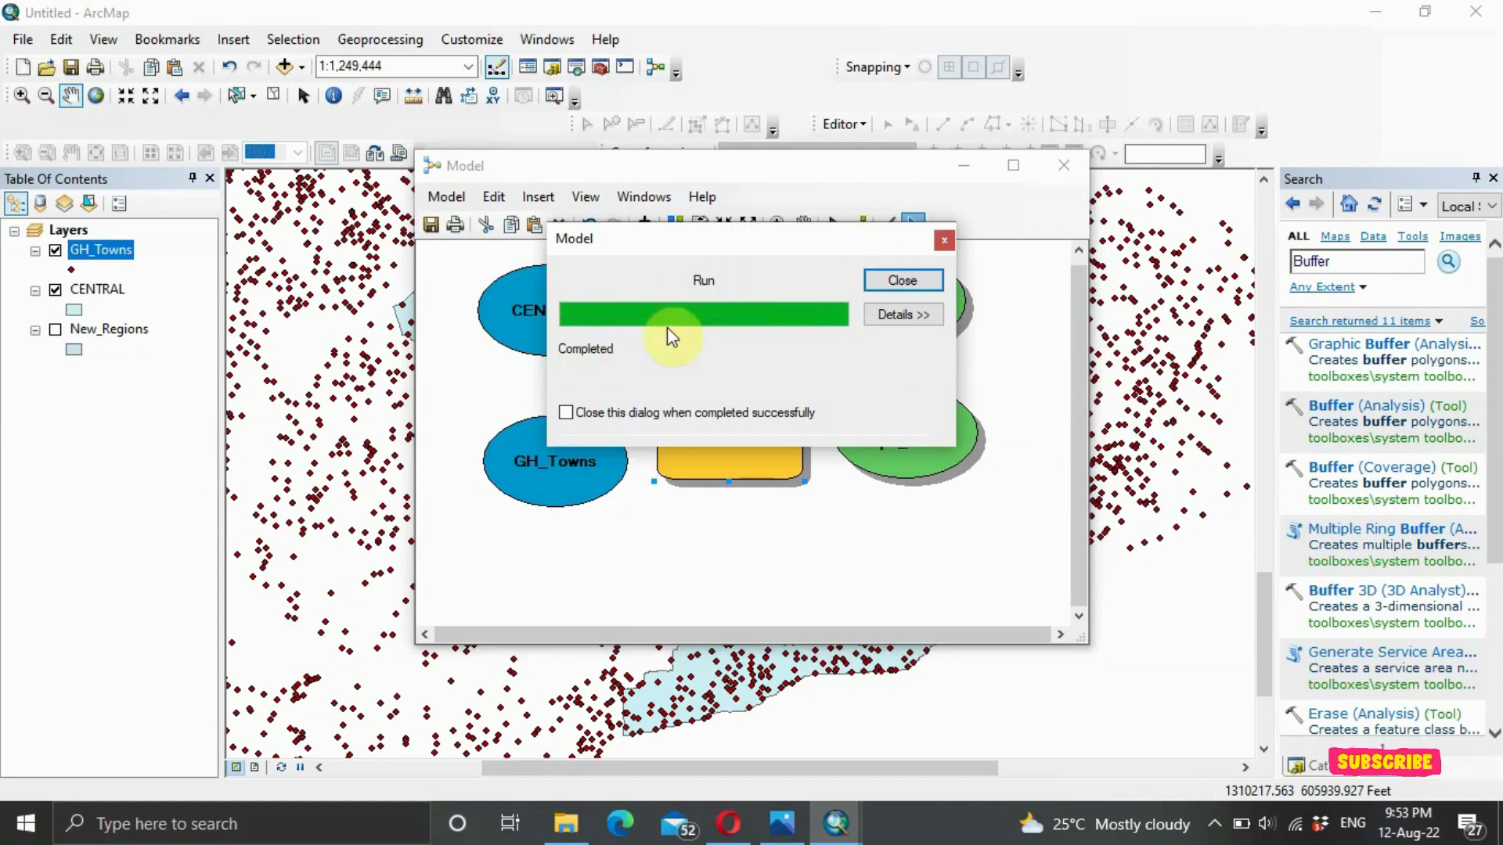
pyautogui.click(891, 281)
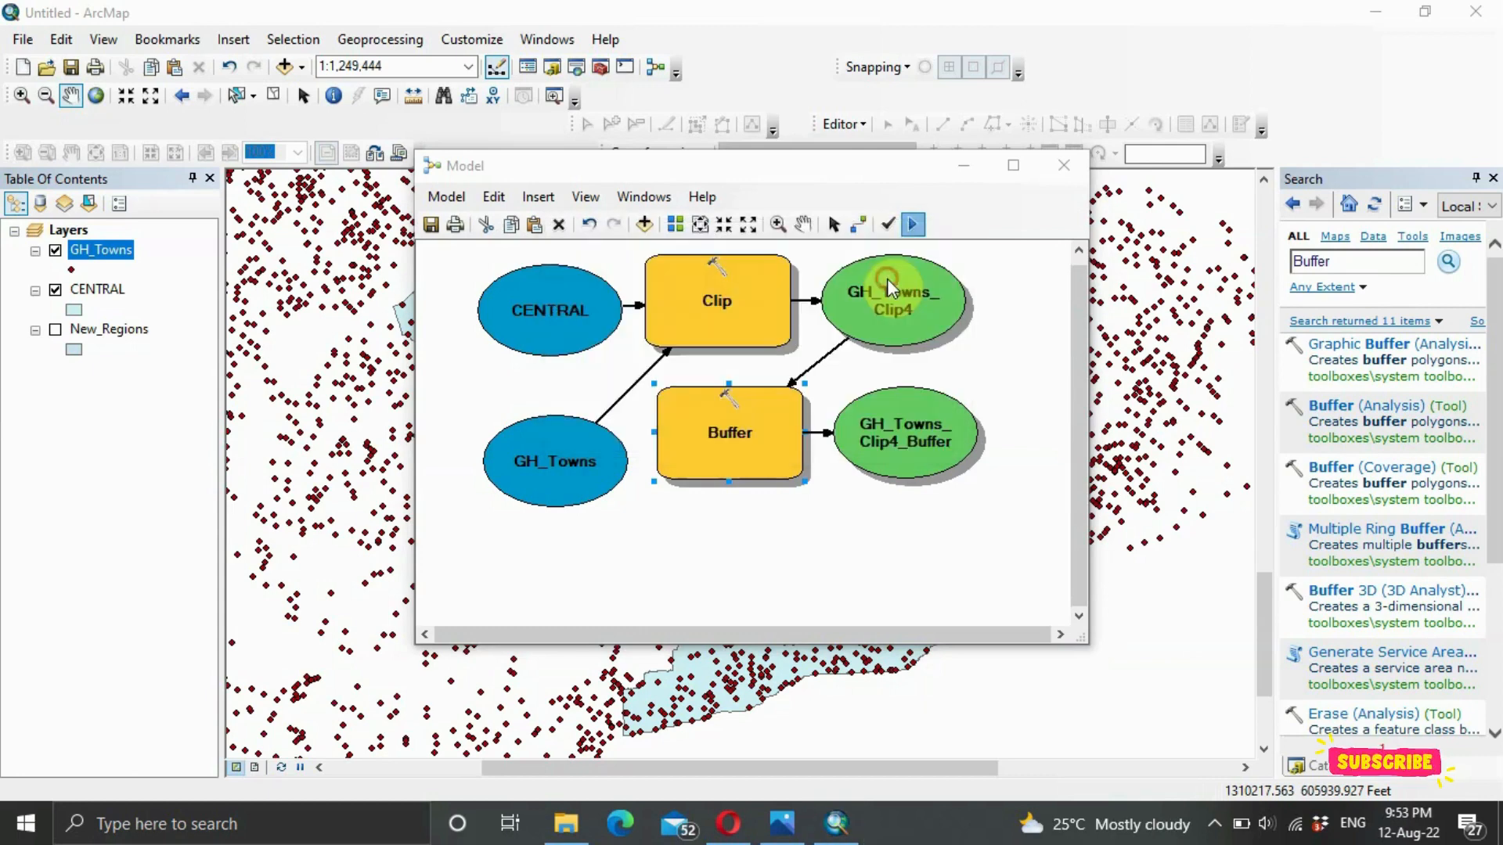
# Step: Save the model and export it as a Python script named Cental model in the ArcGIS folder
pyautogui.click(430, 233)
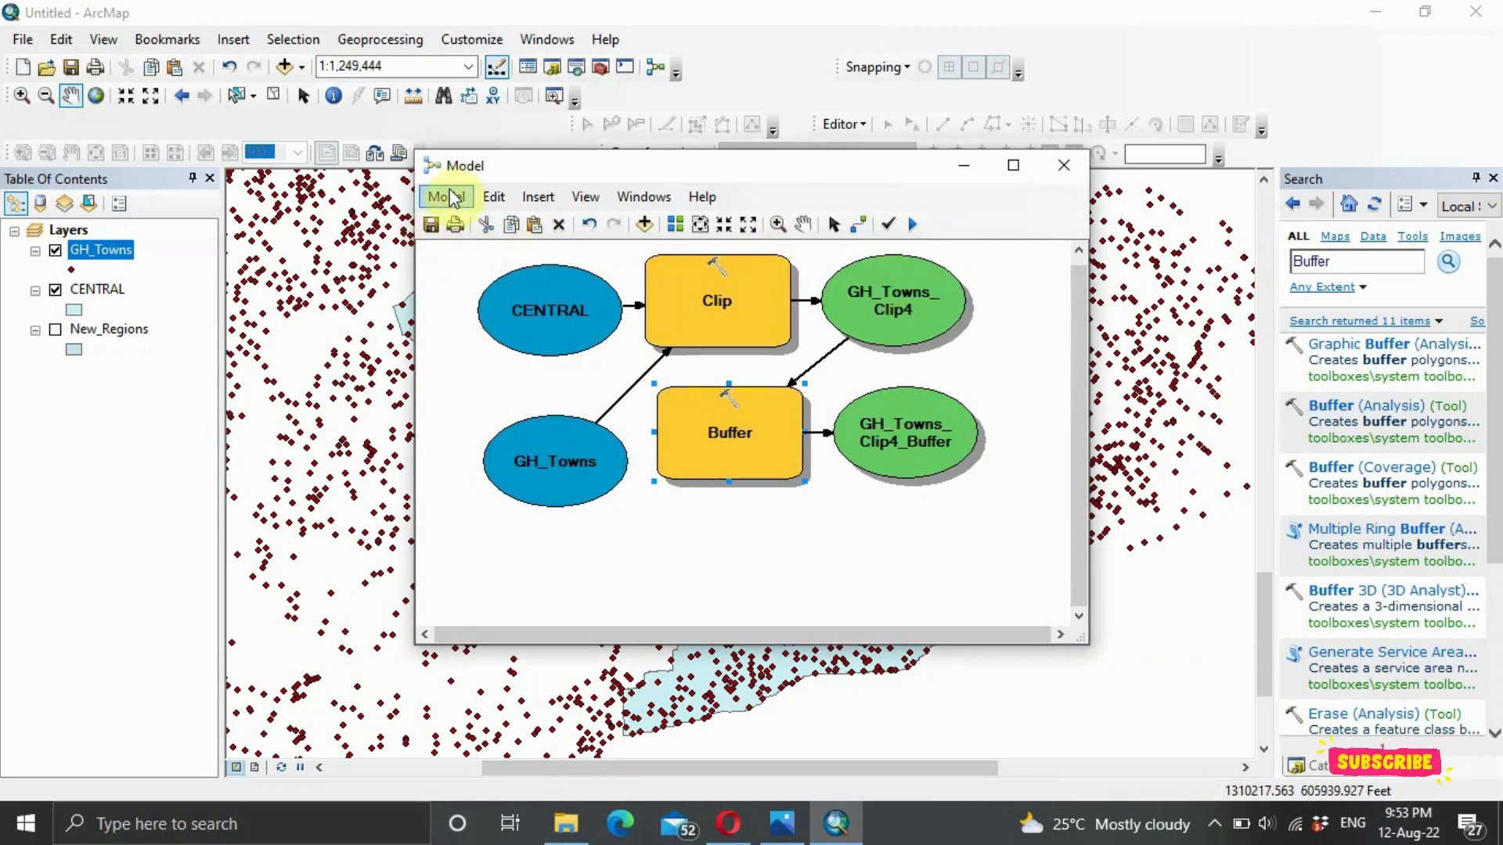
pyautogui.click(446, 196)
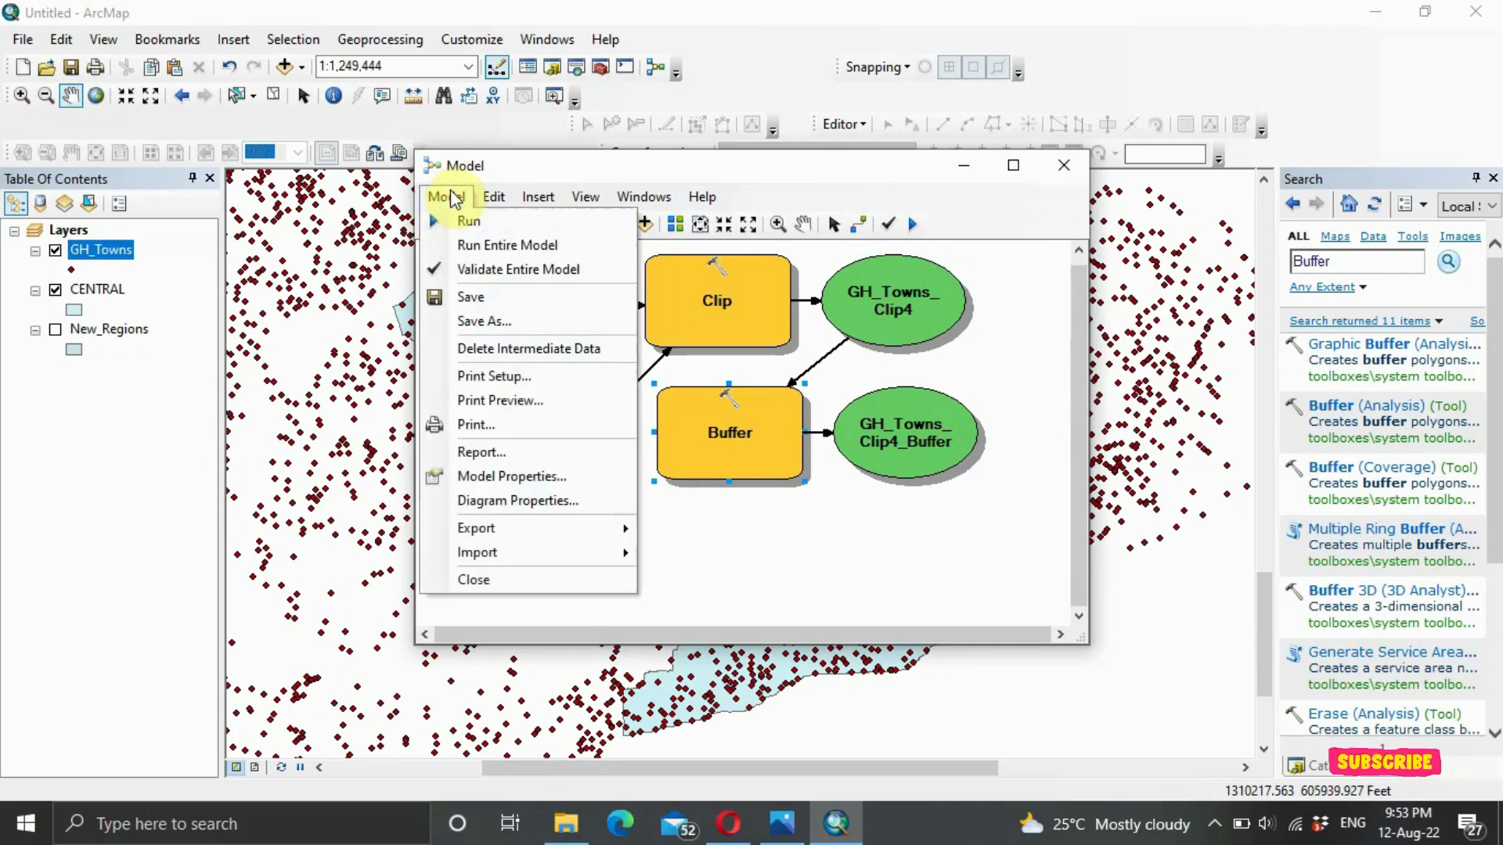
pyautogui.moveTo(523, 520)
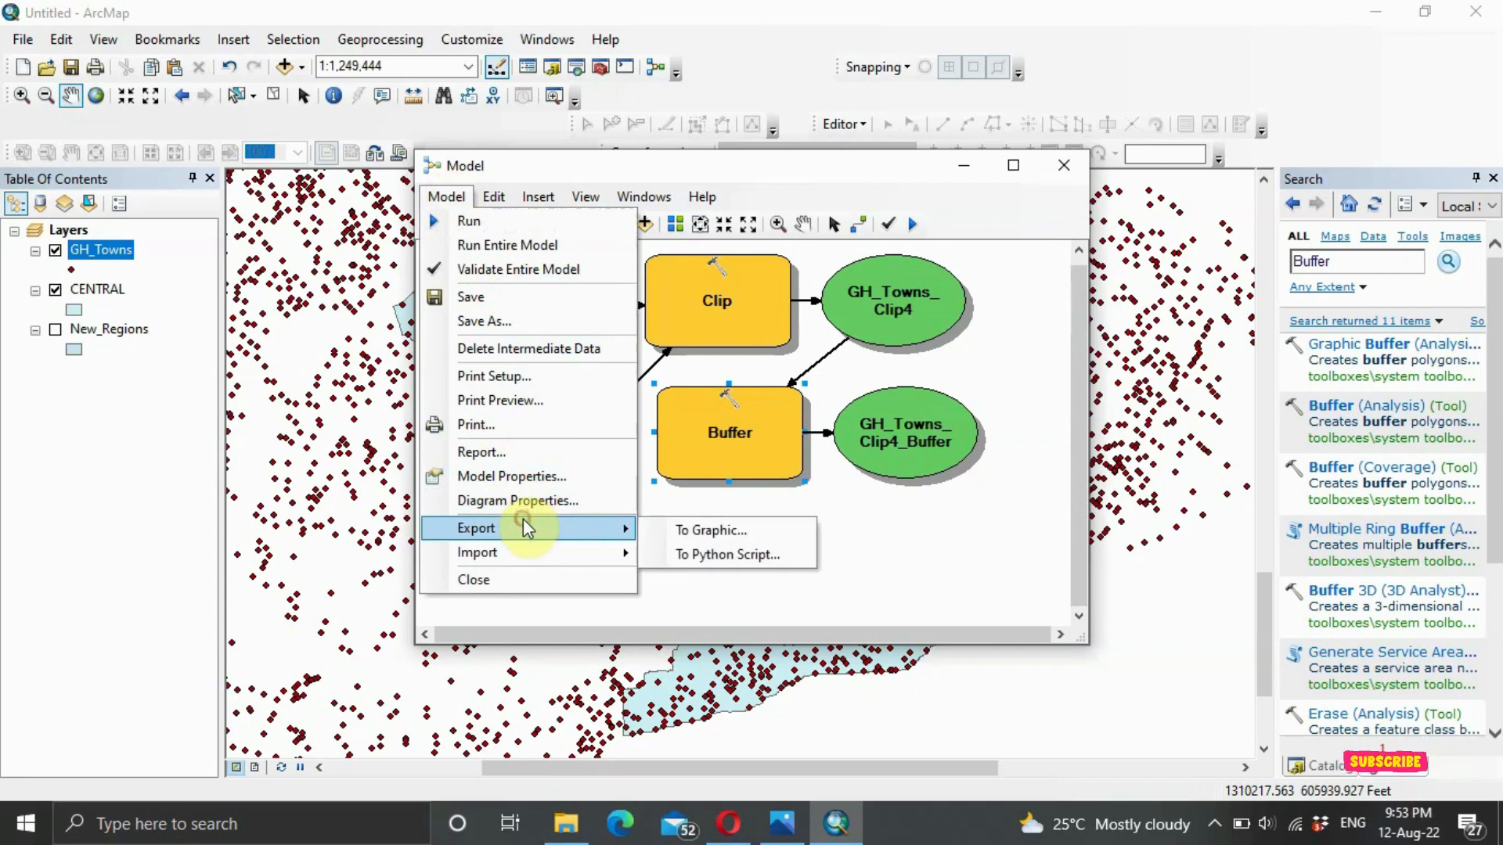
pyautogui.click(732, 547)
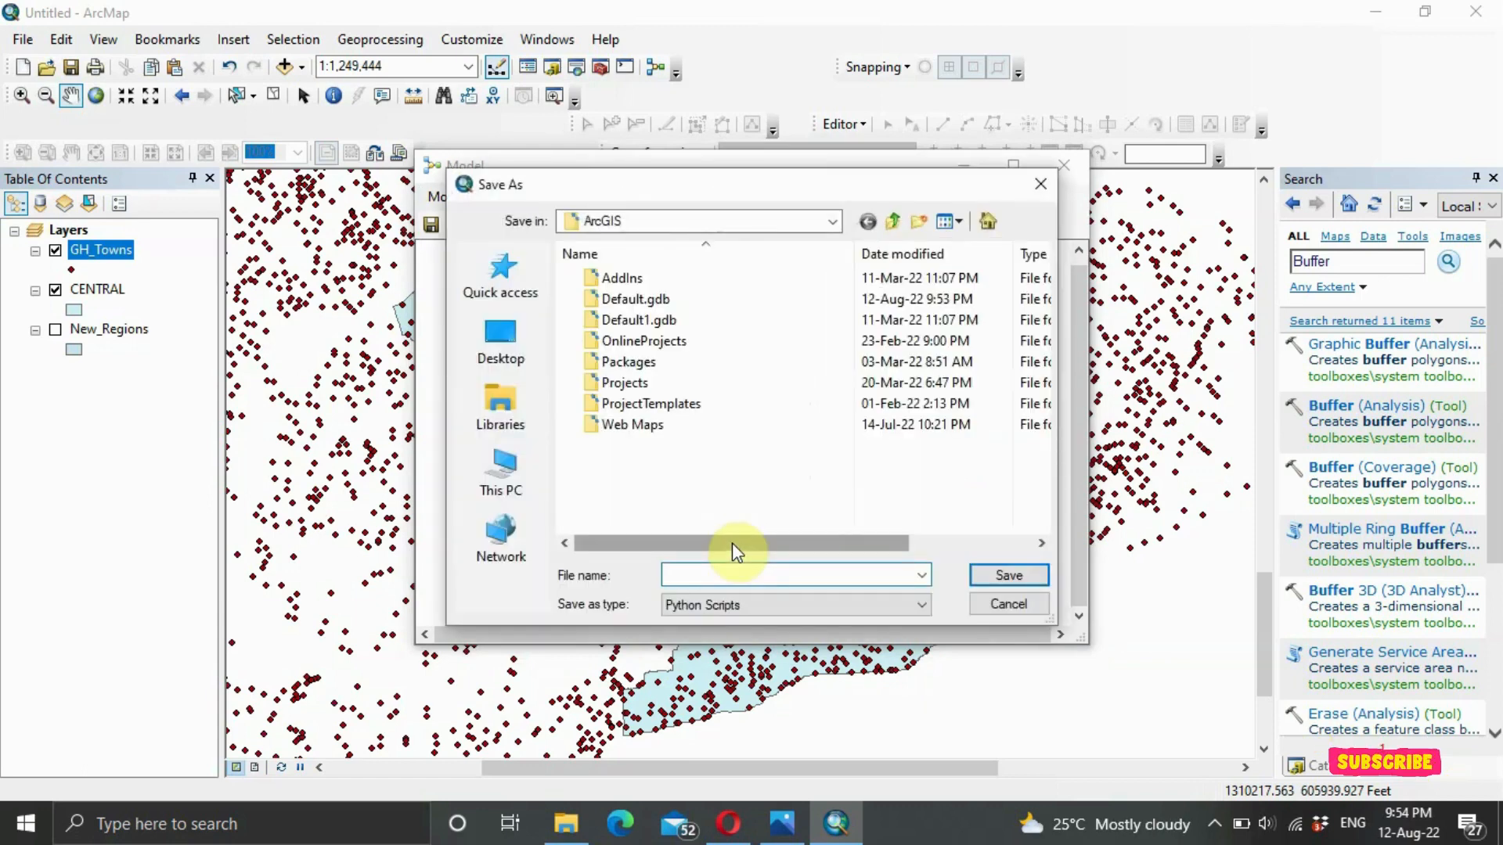
pyautogui.write('Cental mode')
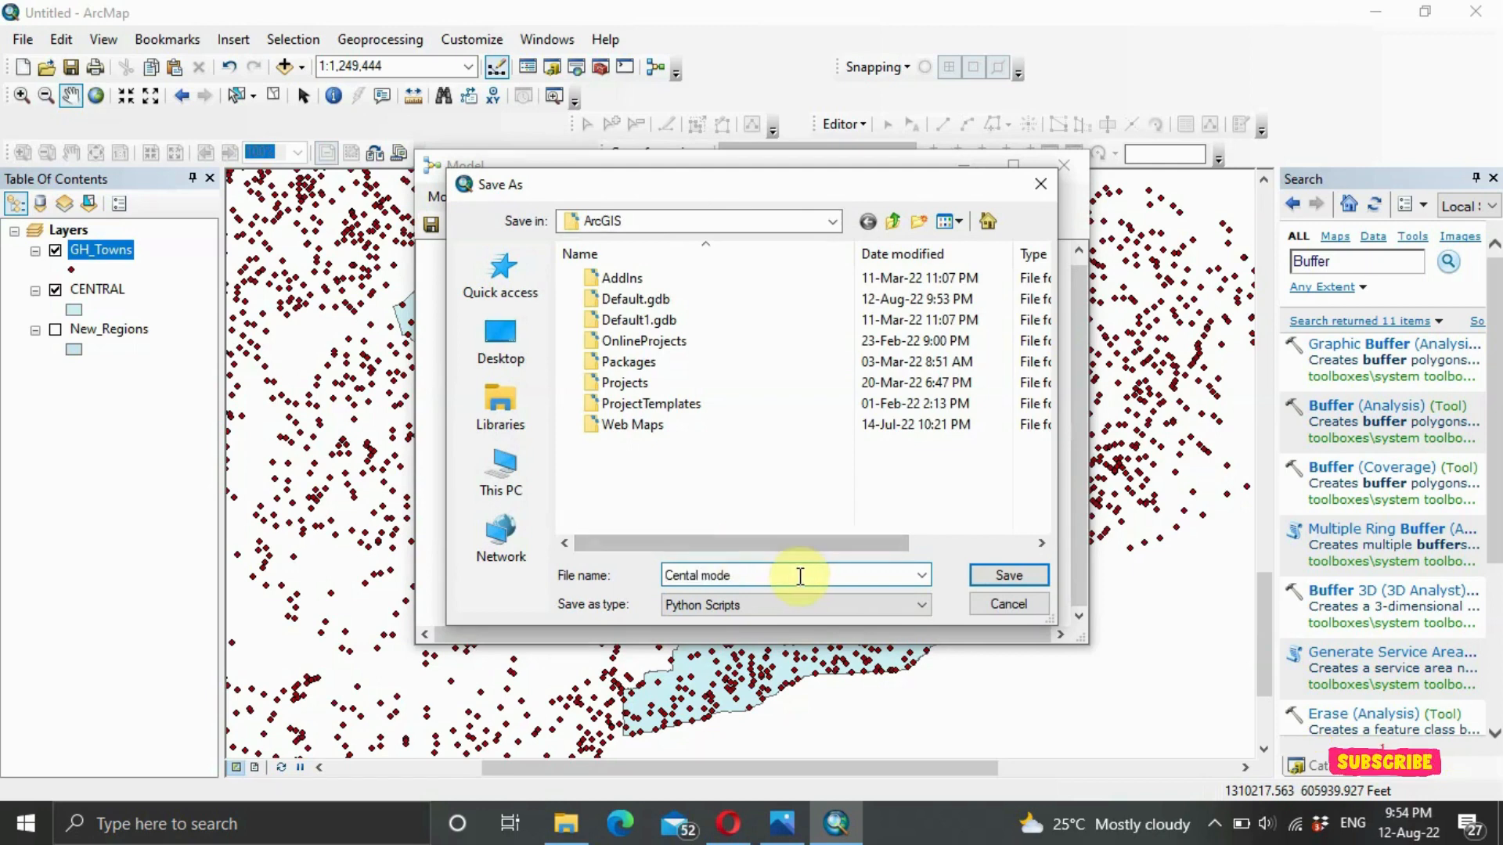
pyautogui.write('l')
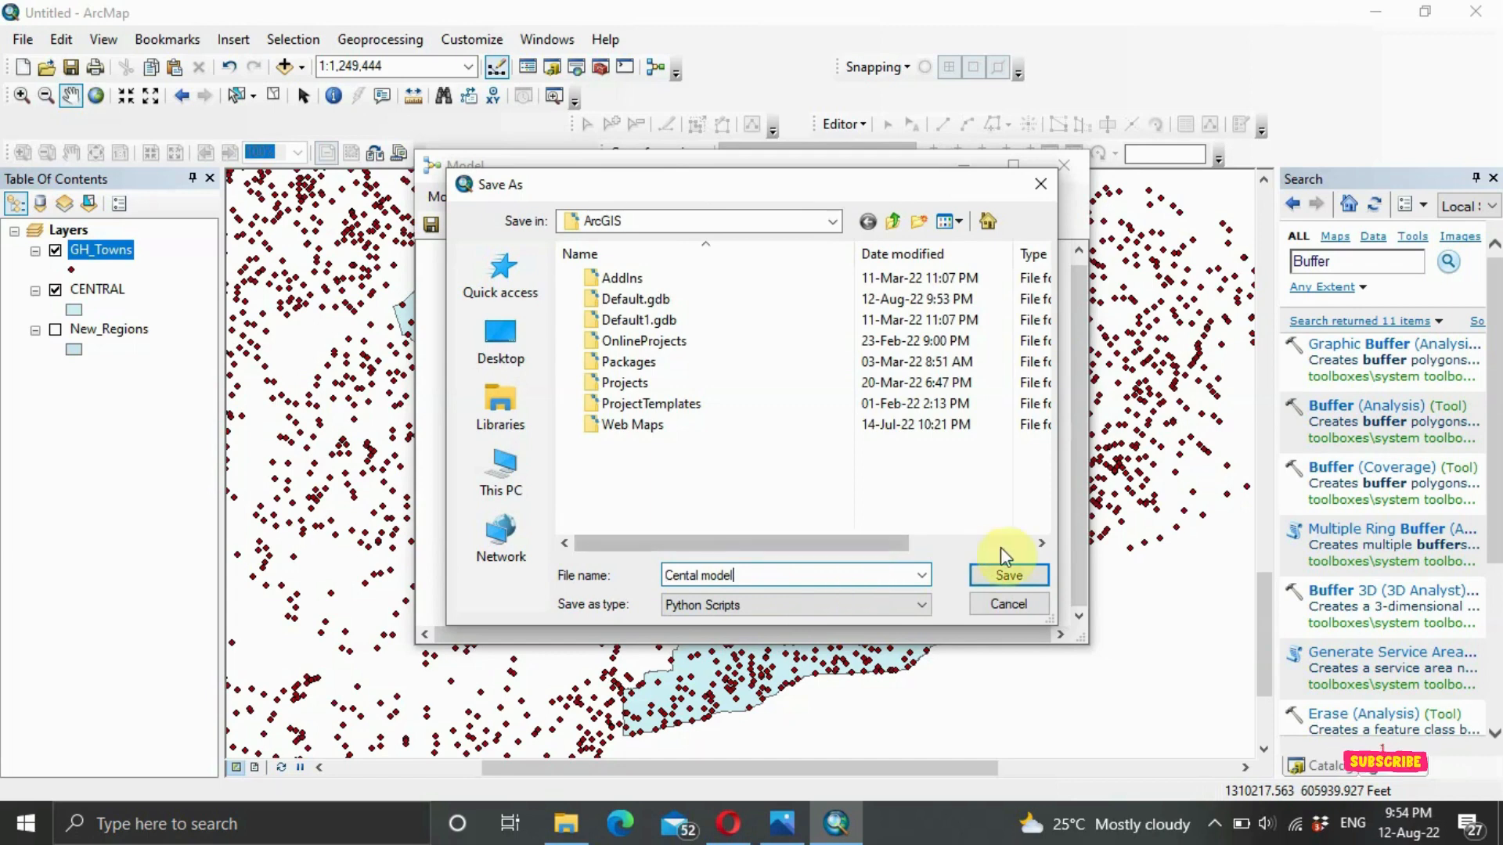
pyautogui.click(1001, 576)
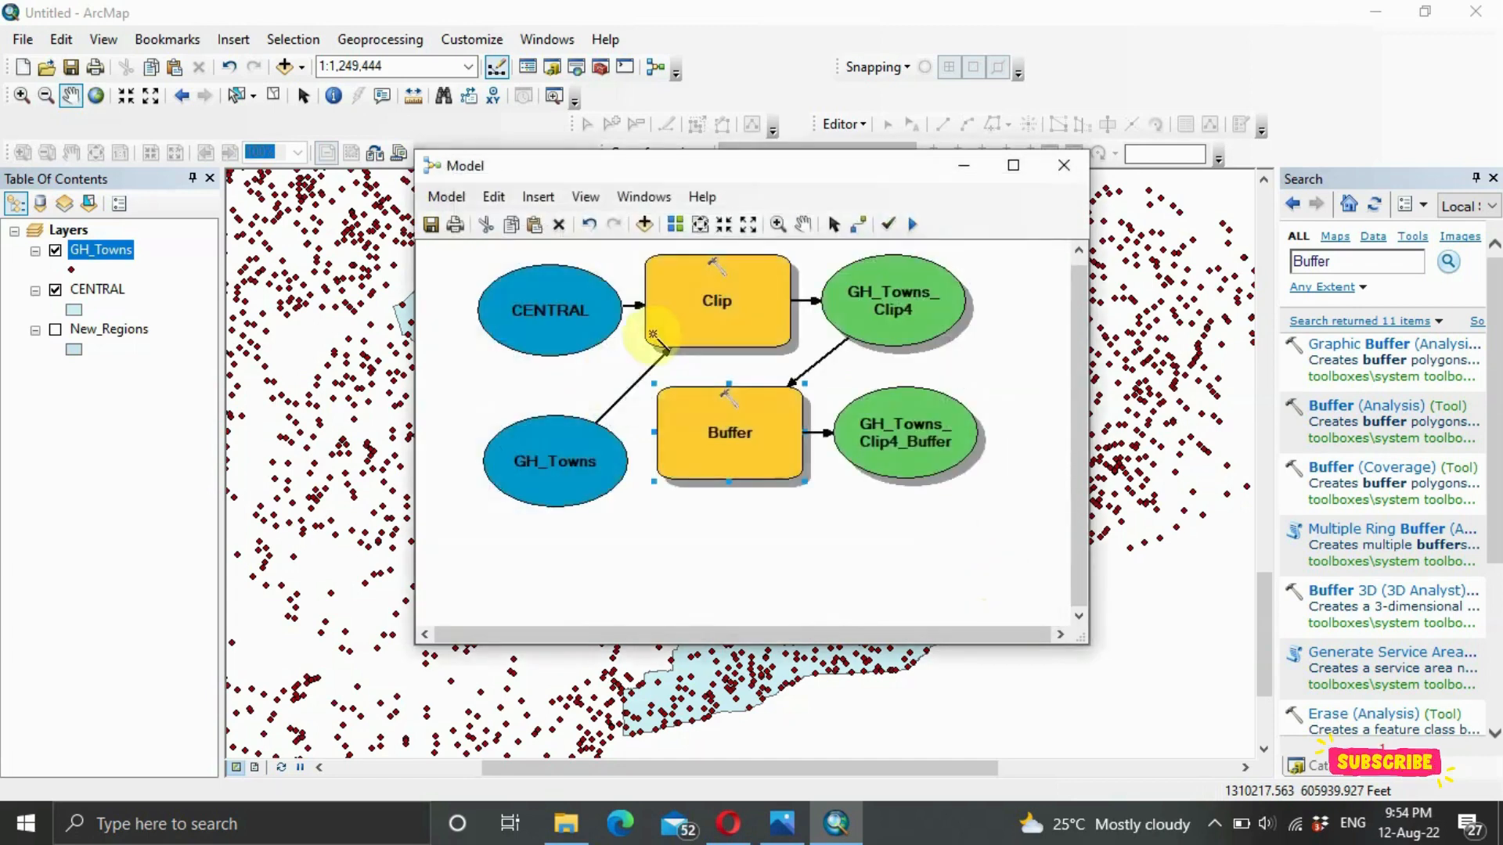
# Step: Put the model and search windows away and list the contents of Default.gdb from the ArcGIS home folder
pyautogui.click(447, 198)
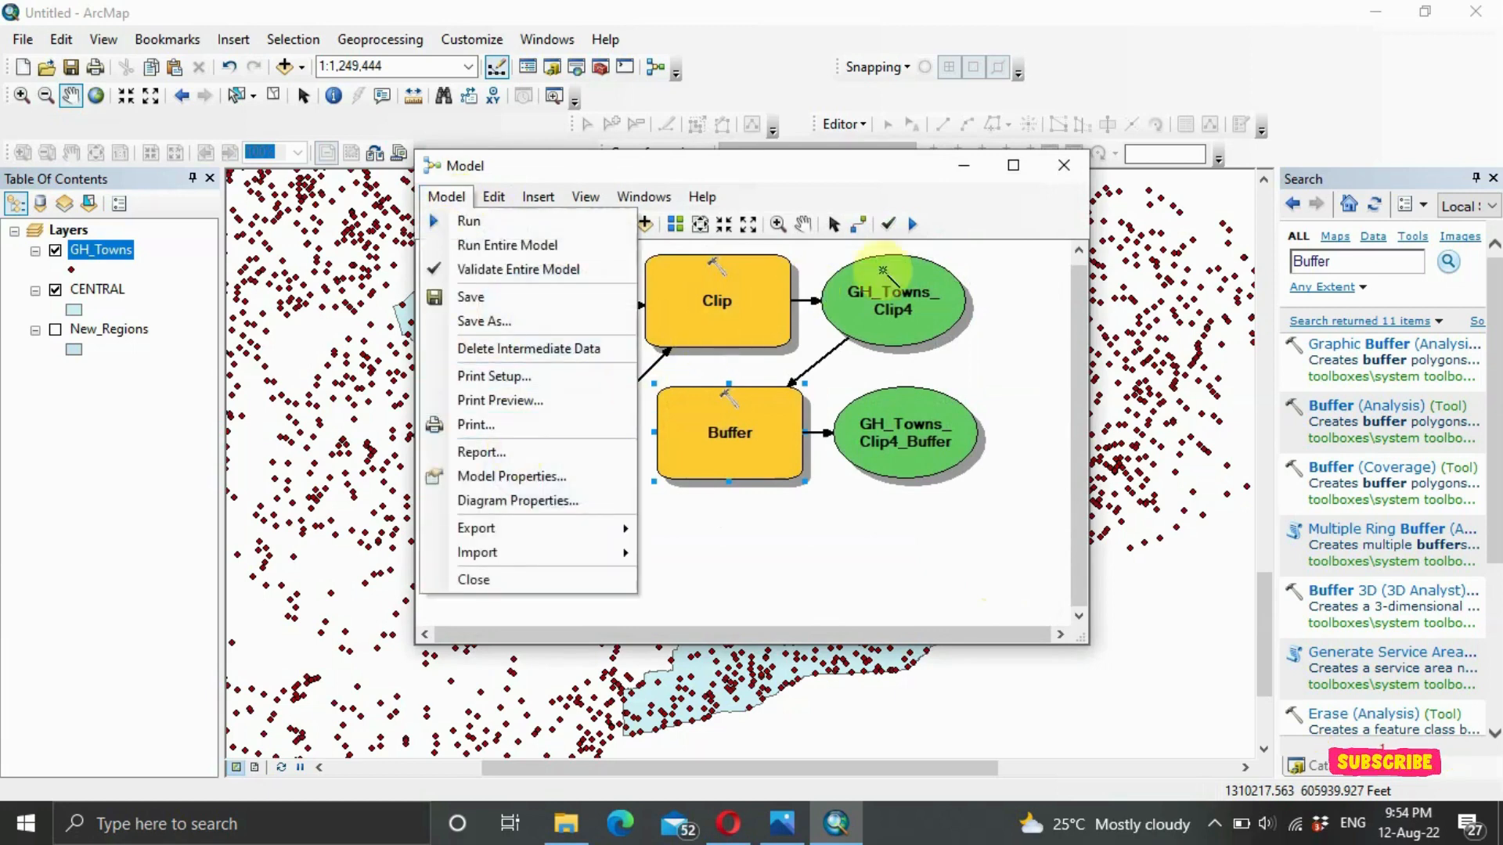
pyautogui.click(975, 178)
pyautogui.click(967, 169)
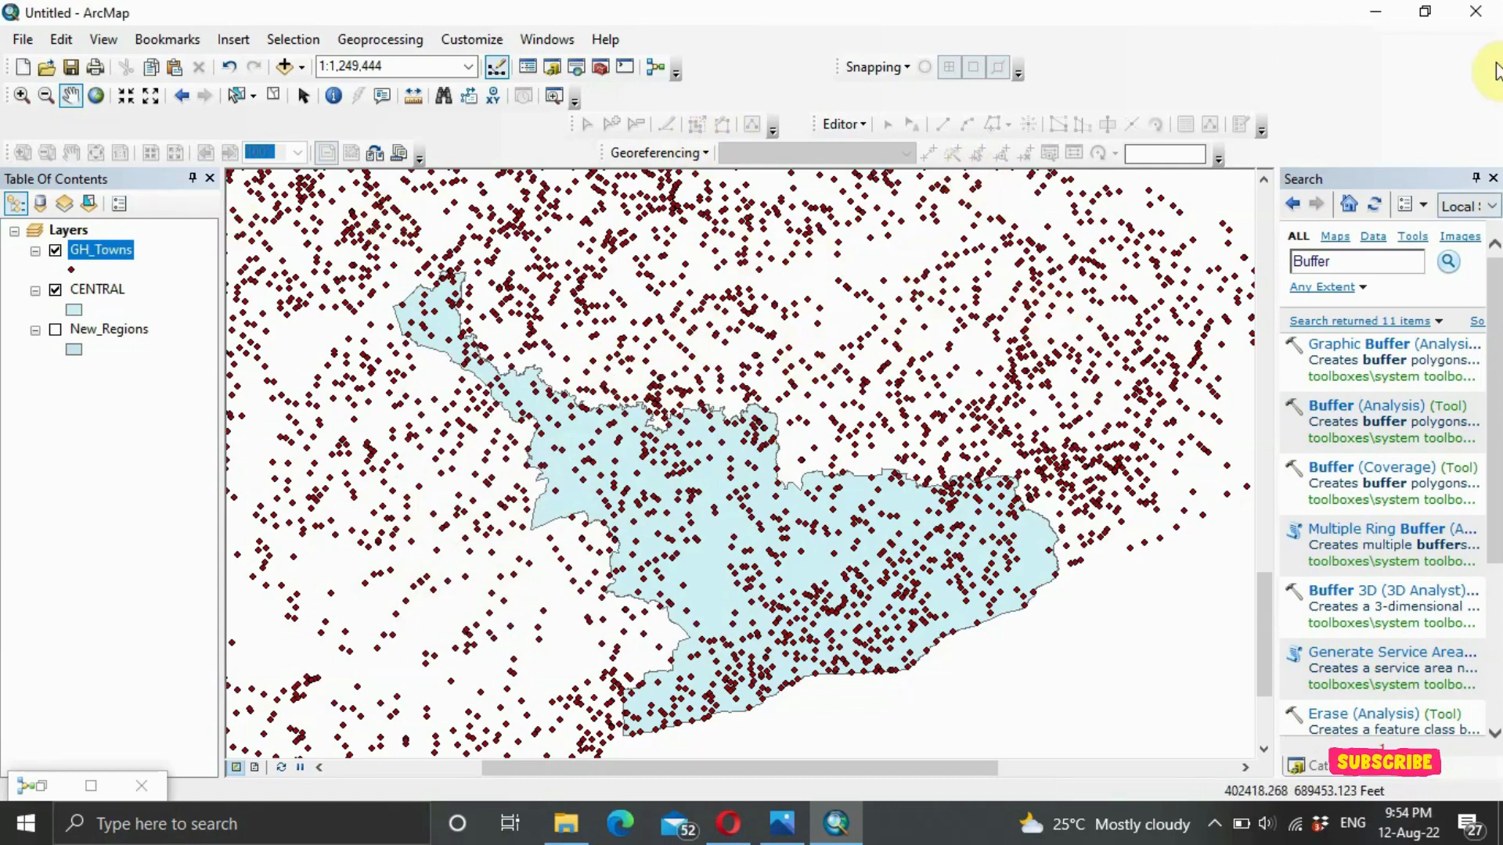
pyautogui.click(1494, 178)
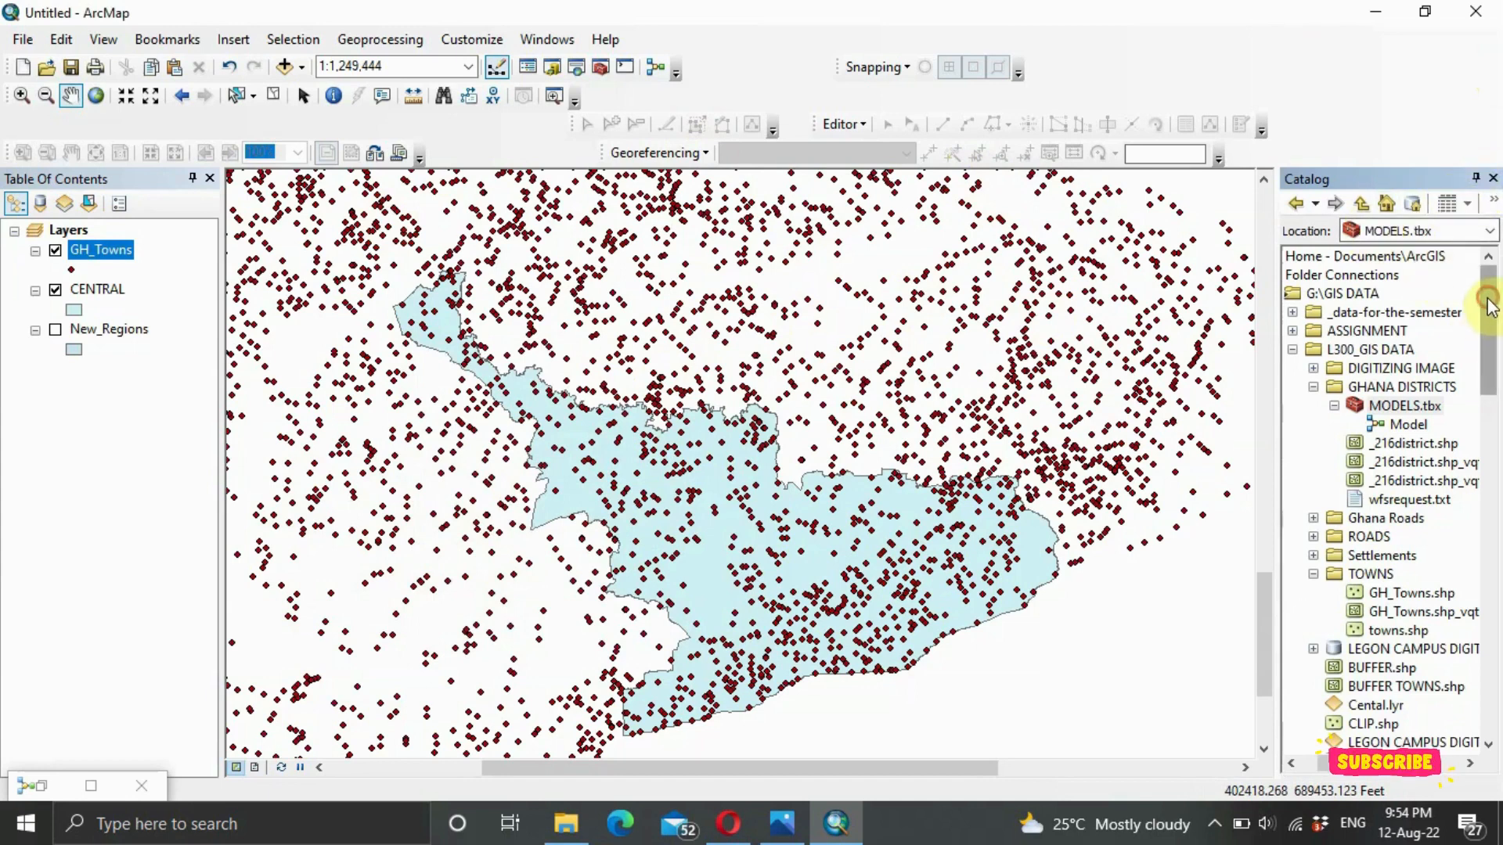
pyautogui.doubleClick(1361, 258)
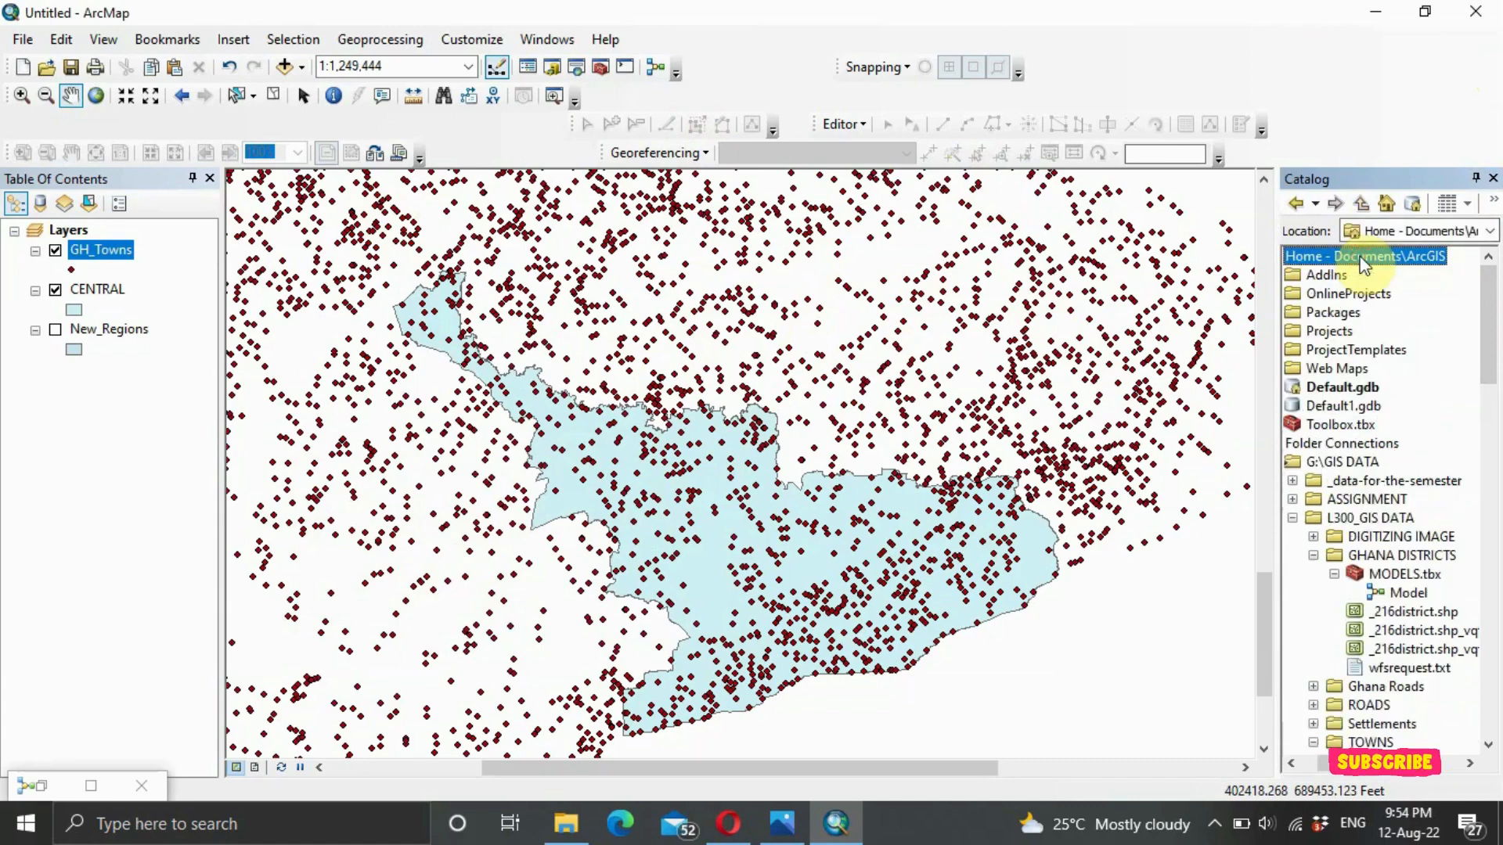
pyautogui.doubleClick(1341, 387)
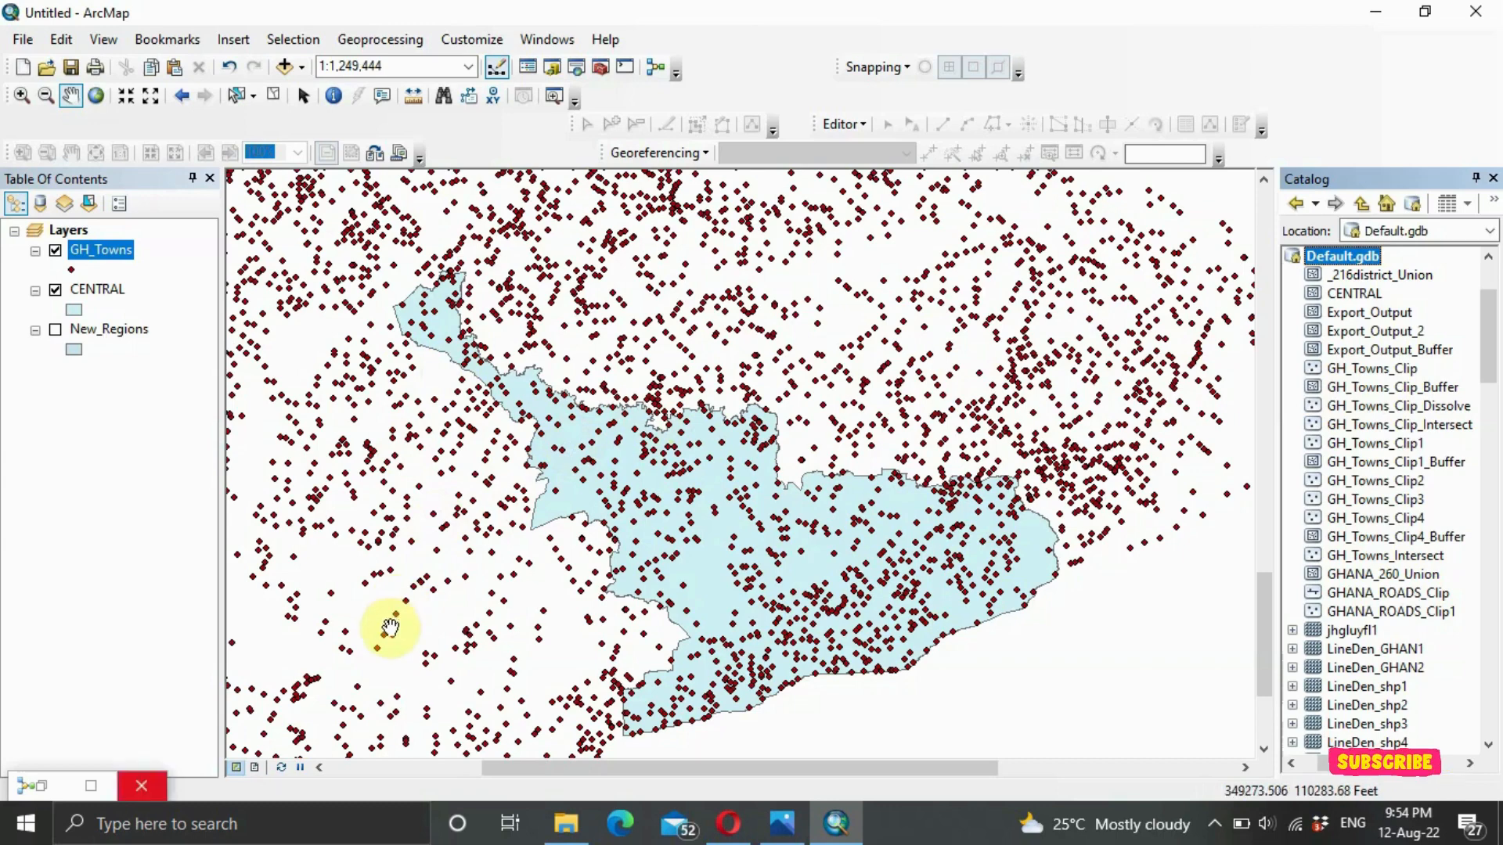
# Step: Restore the model window to check the names of the Clip and Buffer outputs, and minimize it again
pyautogui.click(27, 783)
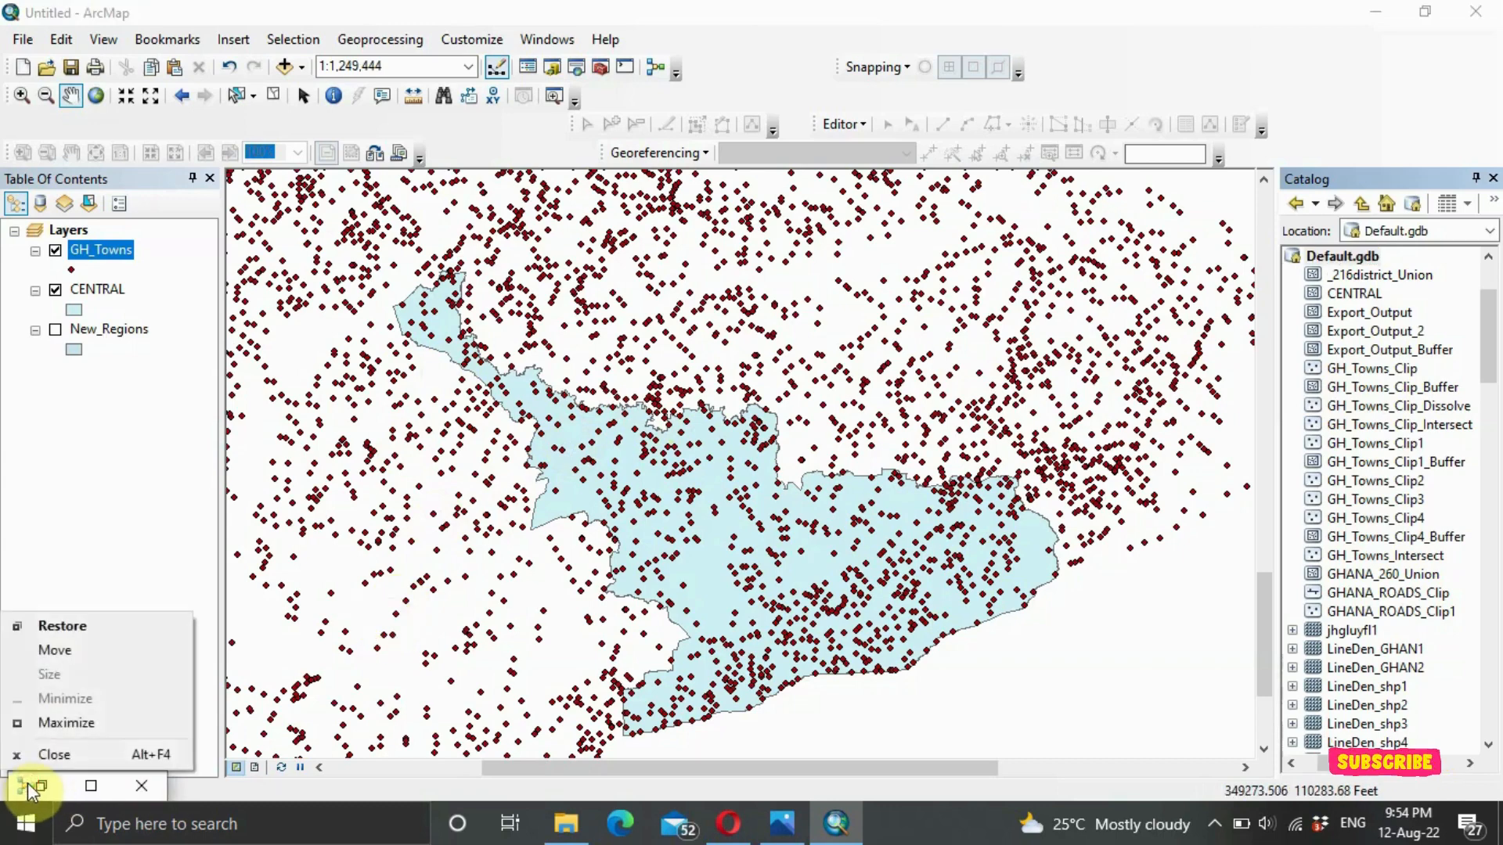
pyautogui.click(98, 630)
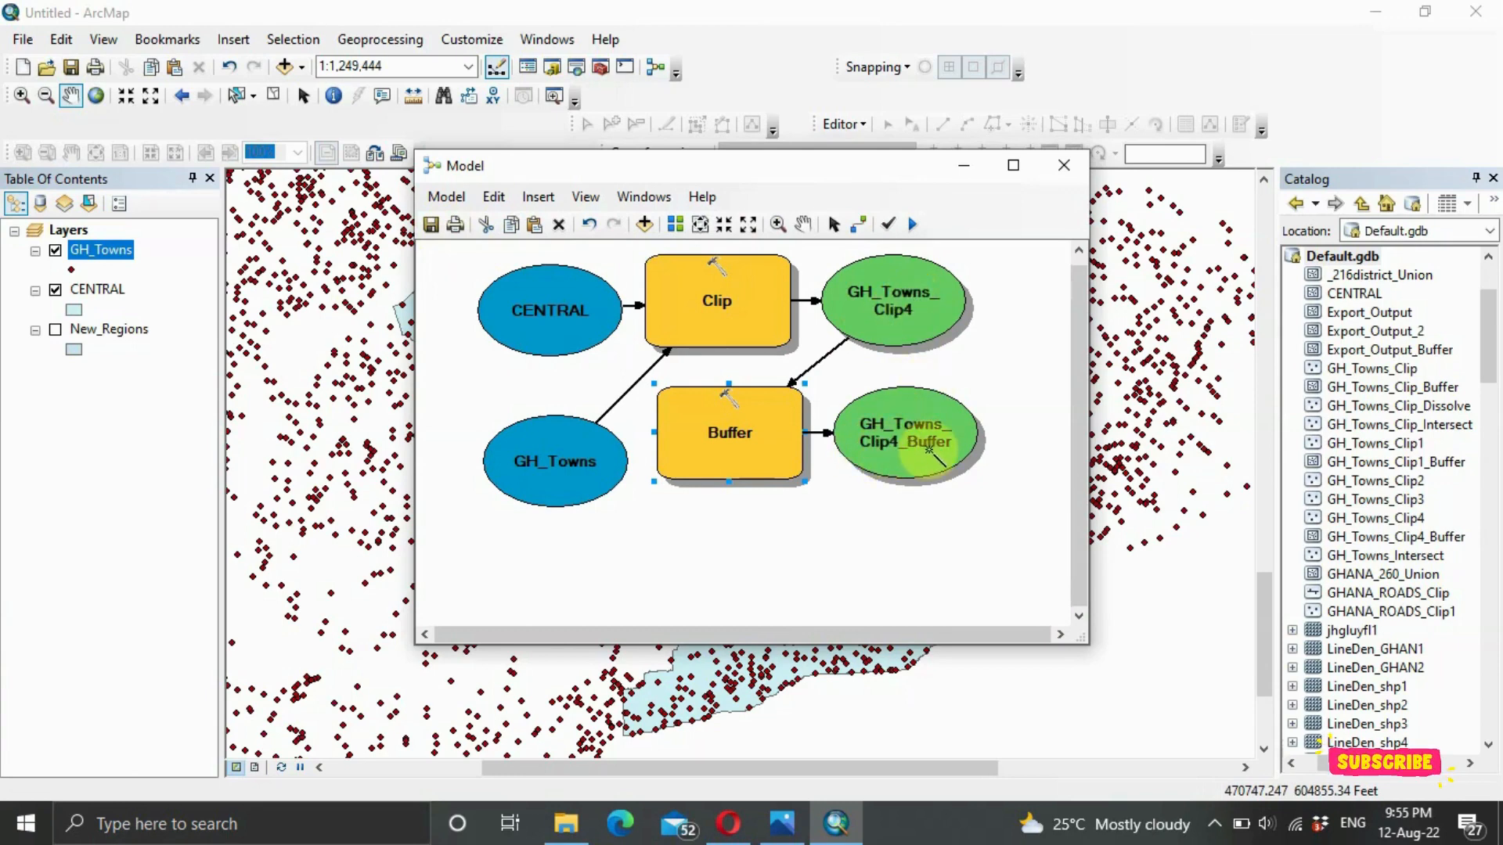
pyautogui.click(964, 166)
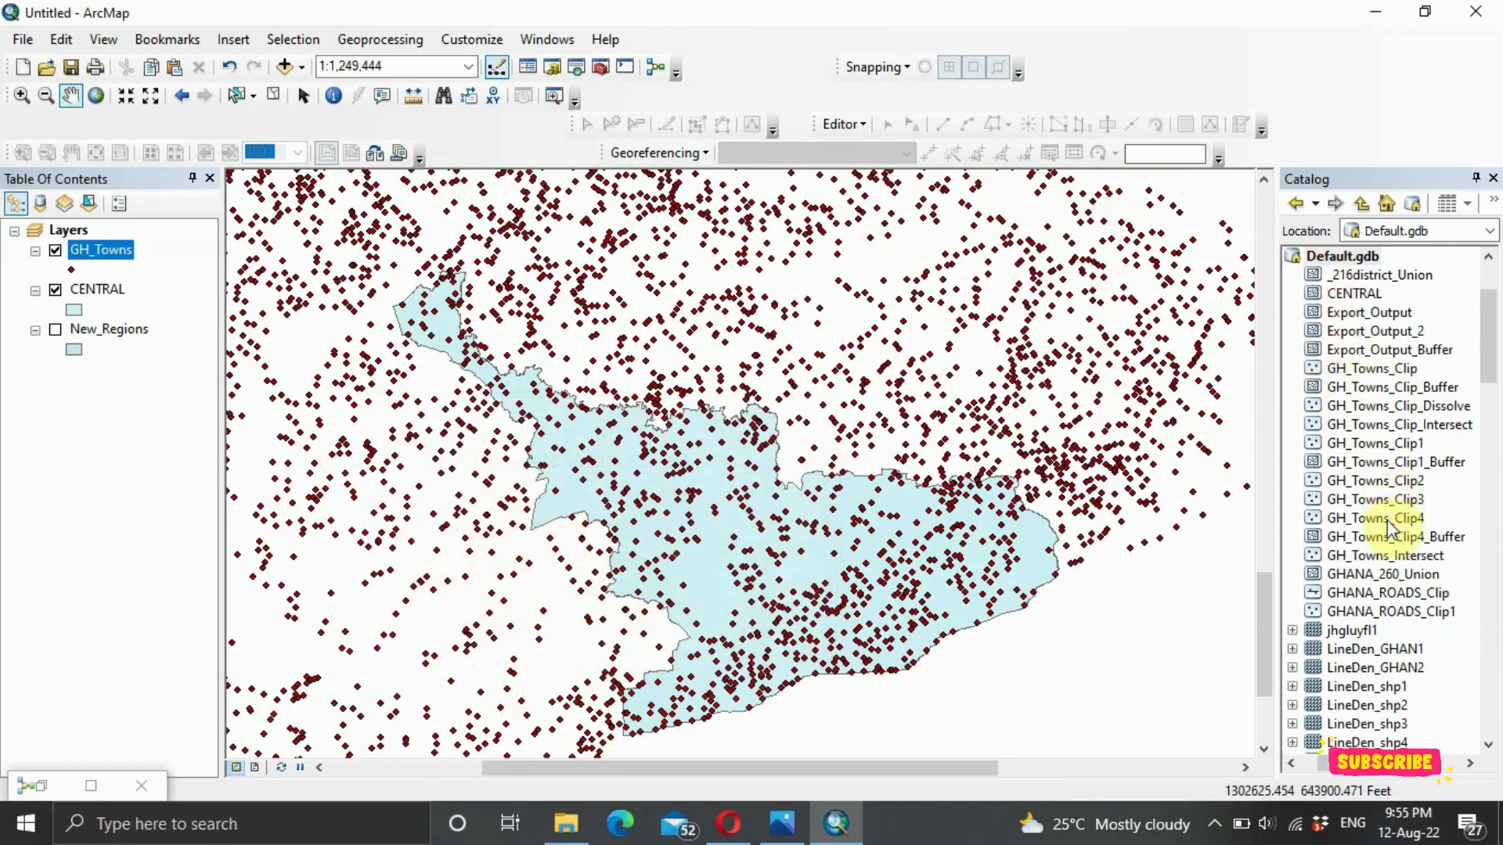
# Step: Add GH_Towns_Clip4 and GH_Towns_Clip4_Buffer from Default.gdb to the map, dismissing the coordinate system warnings
pyautogui.moveTo(1385, 518); pyautogui.dragTo(915, 505)
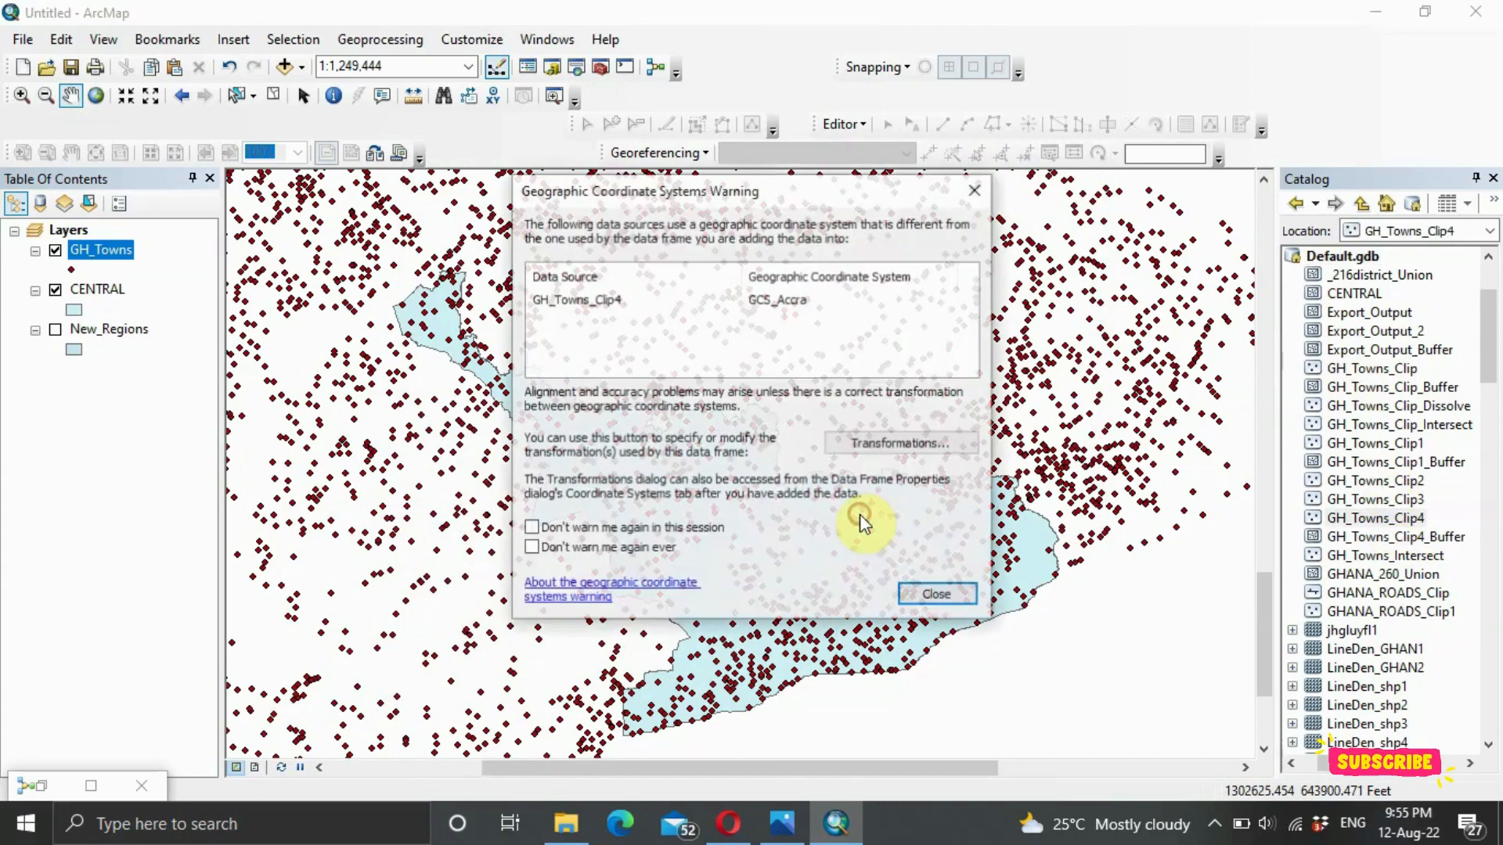
pyautogui.click(918, 596)
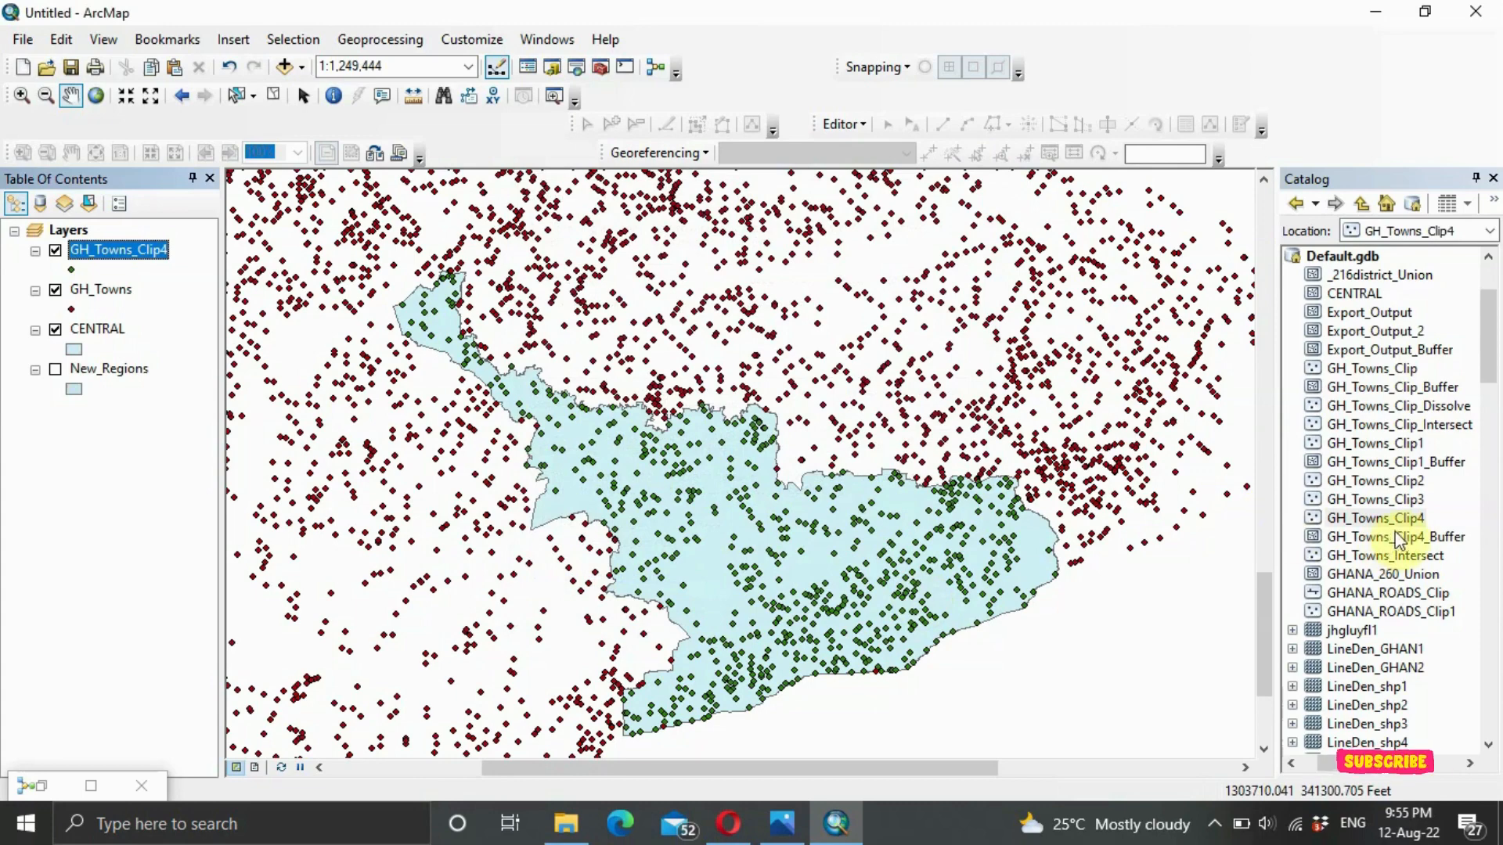
pyautogui.moveTo(1383, 537); pyautogui.dragTo(858, 544)
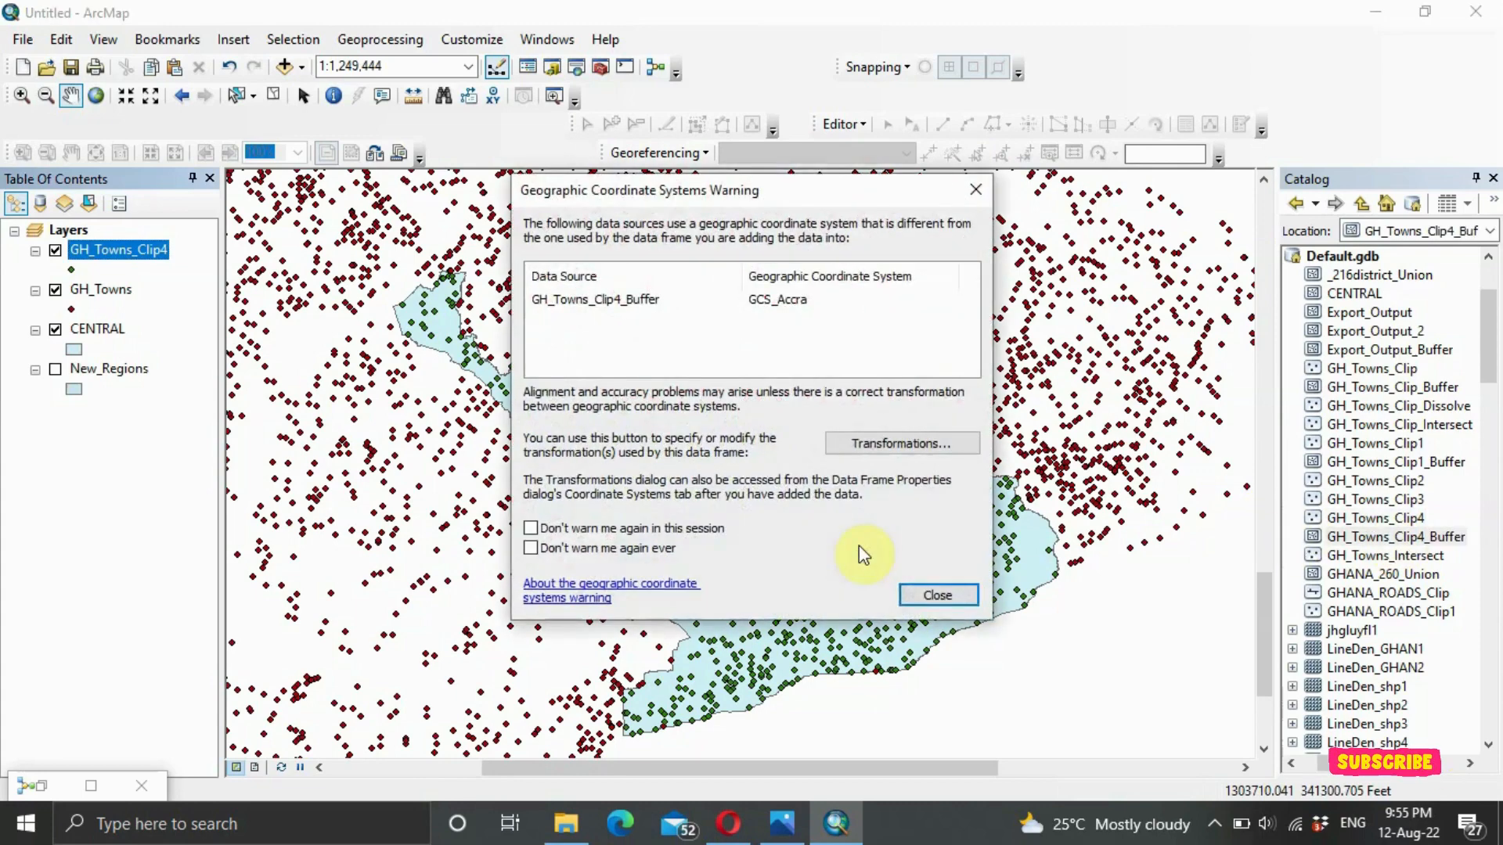
pyautogui.click(912, 596)
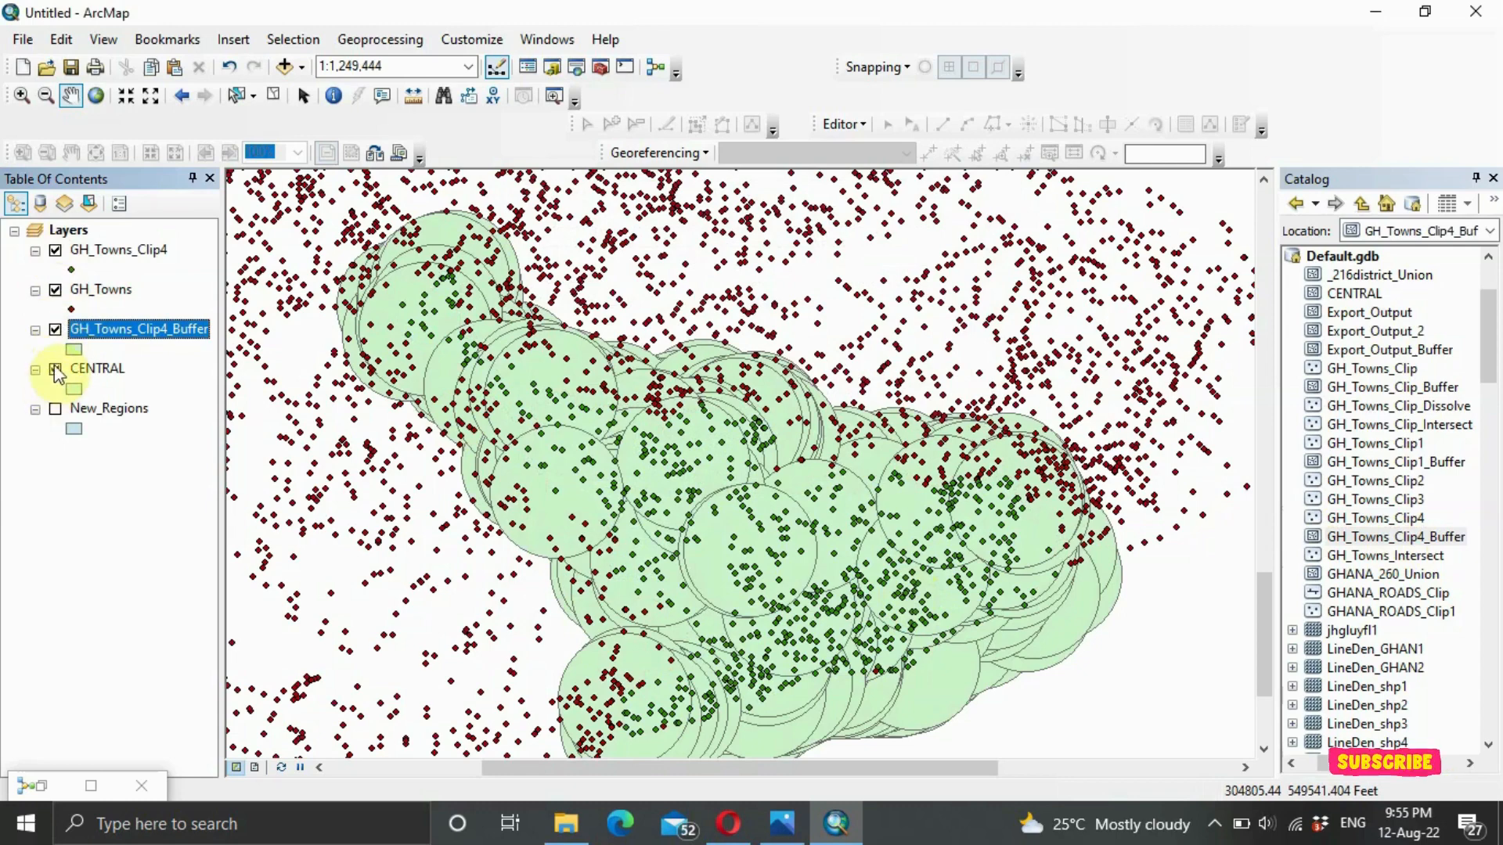
# Step: Hide the GH_Towns and CENTRAL layers, leaving only the clipped towns and their buffers displayed, and center them in the map
pyautogui.click(56, 291)
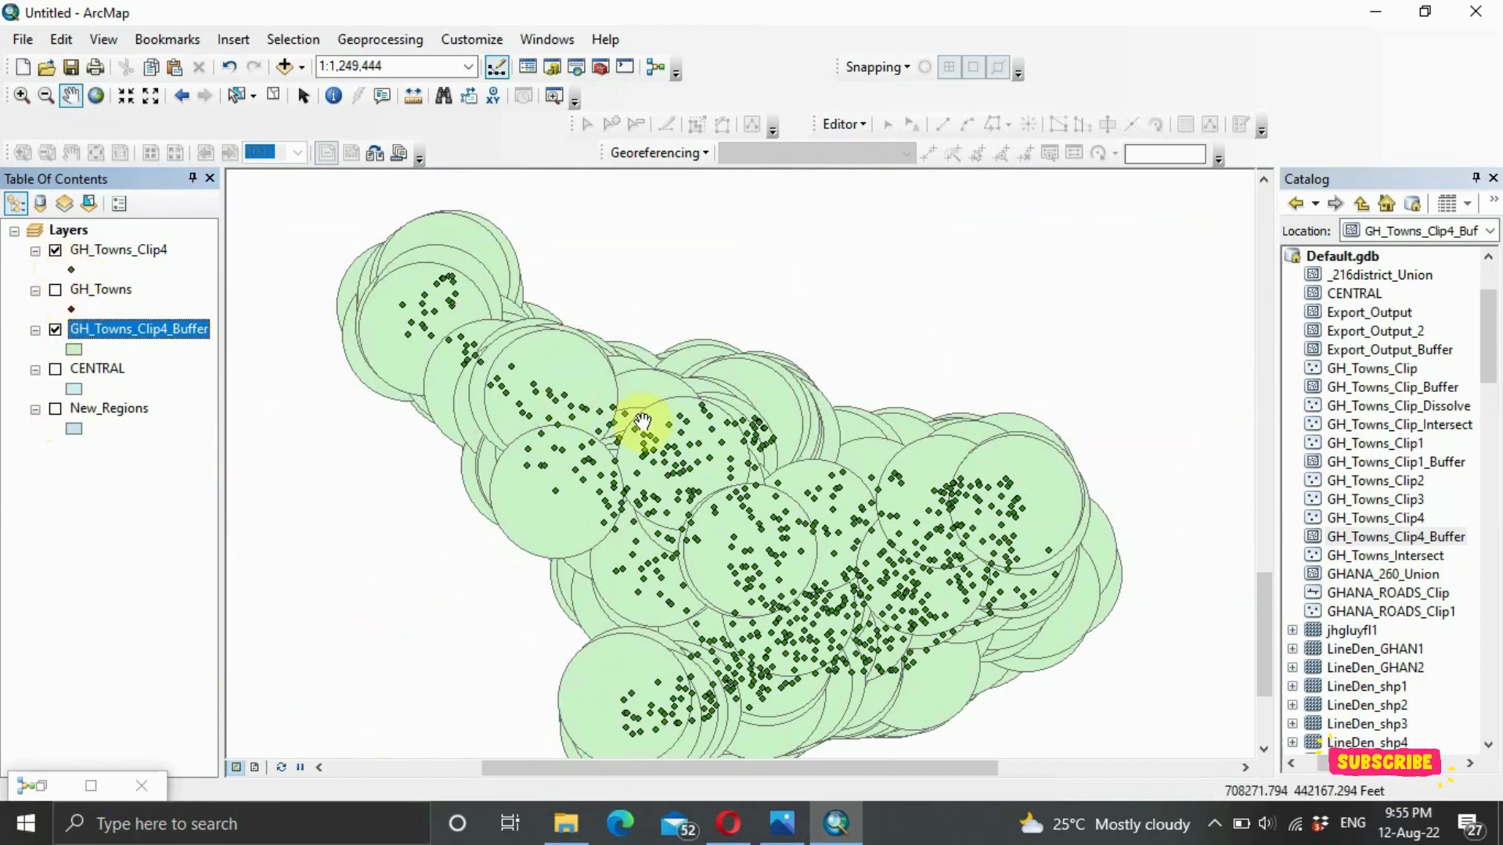
pyautogui.moveTo(642, 422); pyautogui.dragTo(697, 399)
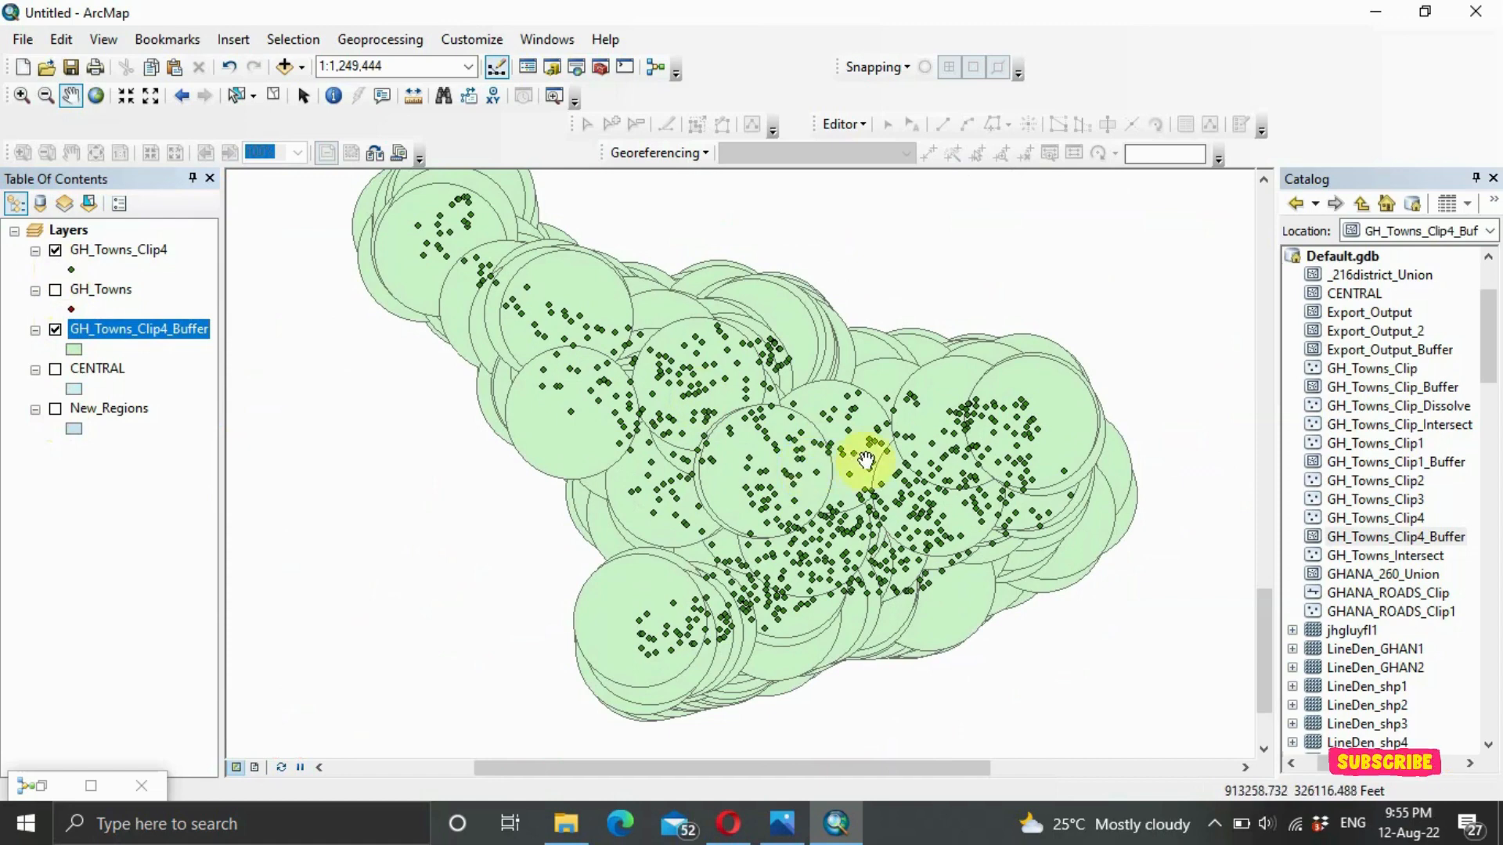
pyautogui.moveTo(865, 460); pyautogui.dragTo(857, 499)
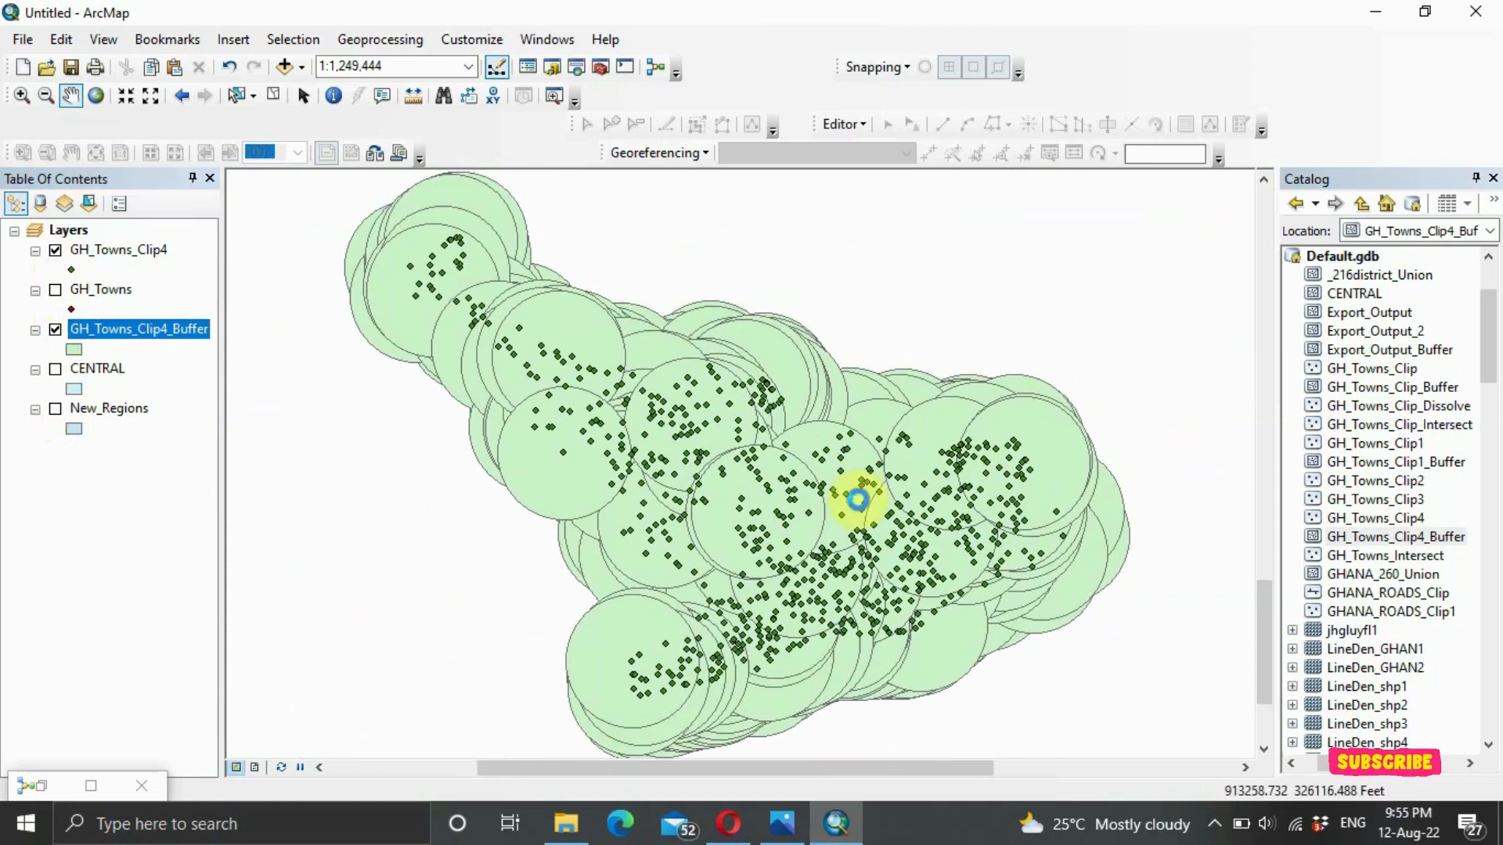